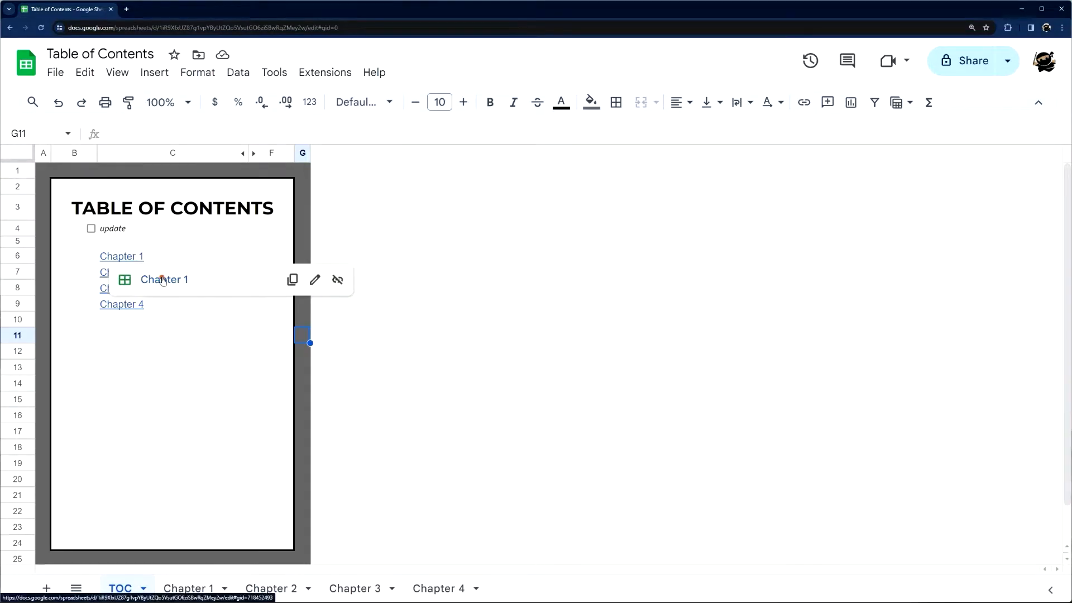
Test the Chapter 1 and Chapter 4 TOC links and return to the TOC sheet.
click(164, 280)
click(120, 588)
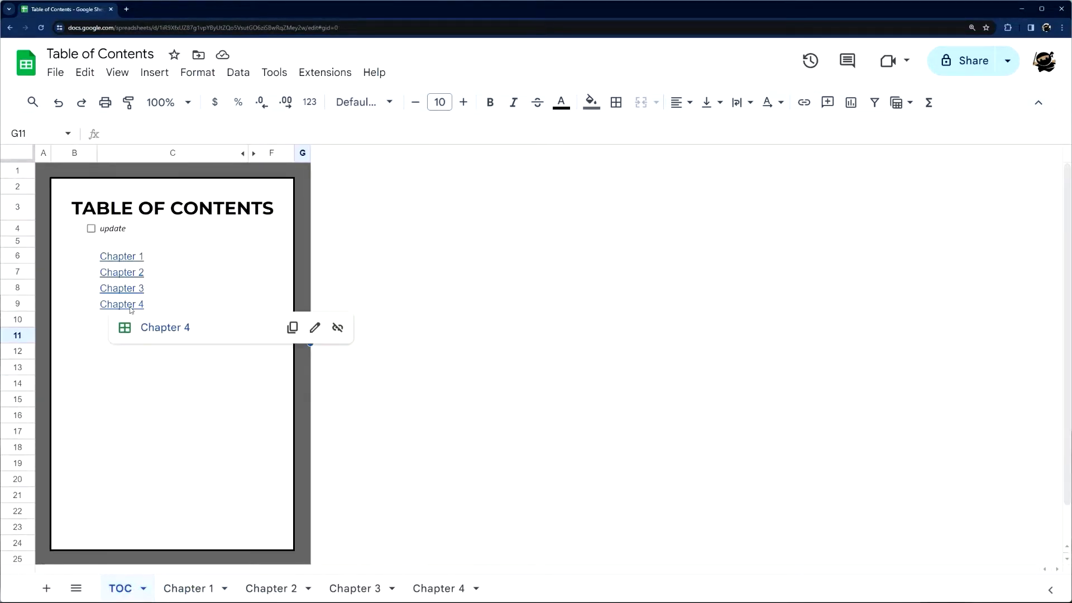
click(171, 328)
click(121, 588)
mouse_move(121, 257)
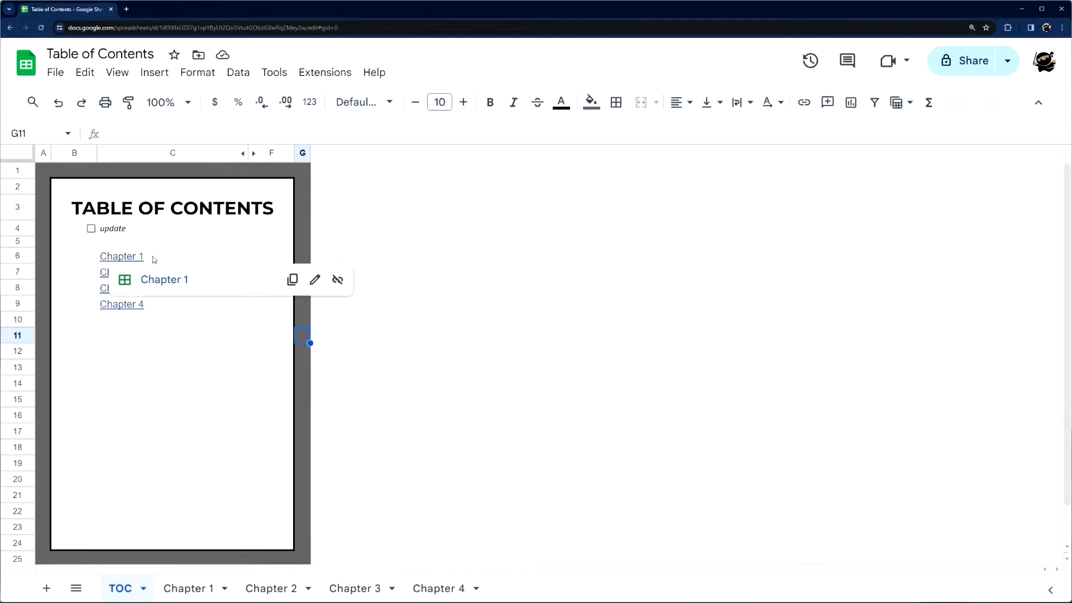
click(182, 240)
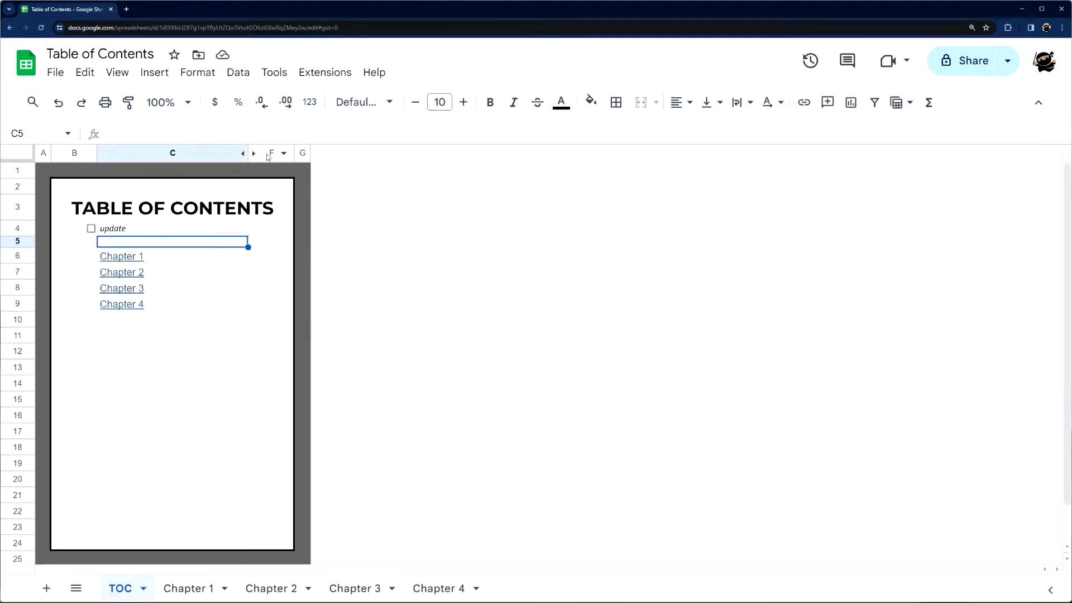
Unhide helper columns D:E and inspect the =TOC(B4) formula, chapter names and sheet ids.
click(248, 153)
double_click(284, 257)
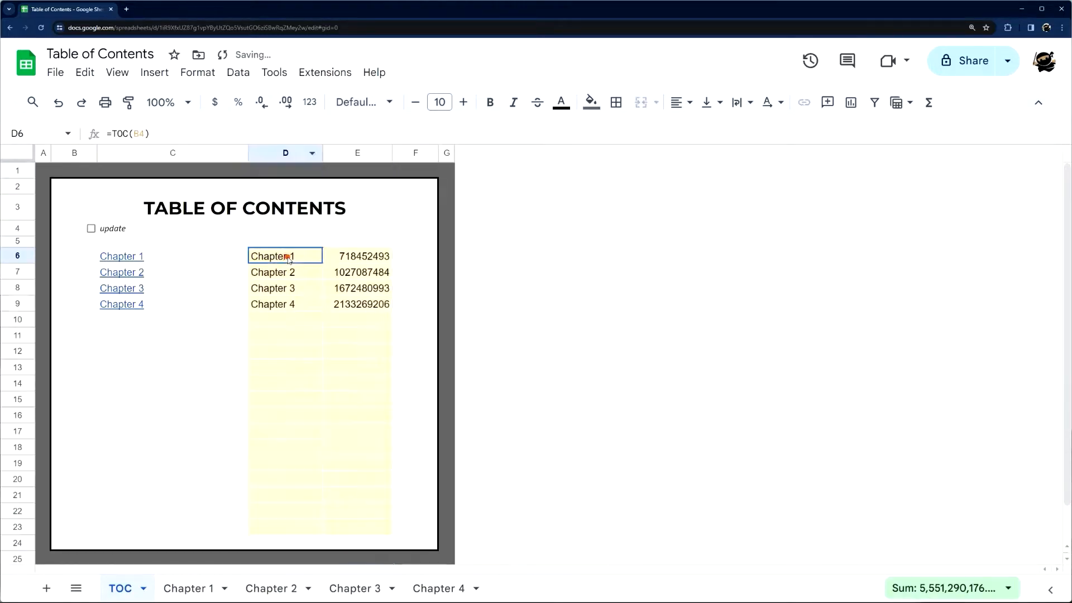
mouse_move(109, 135)
mouse_down()
mouse_move(156, 135)
mouse_move(106, 135)
mouse_up()
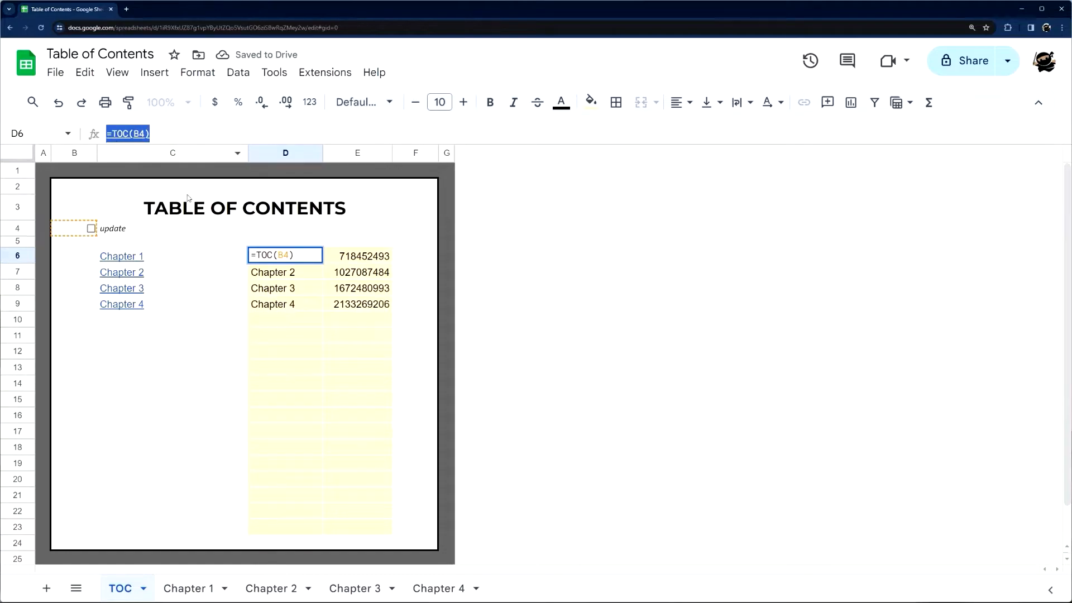
click(221, 309)
click(270, 256)
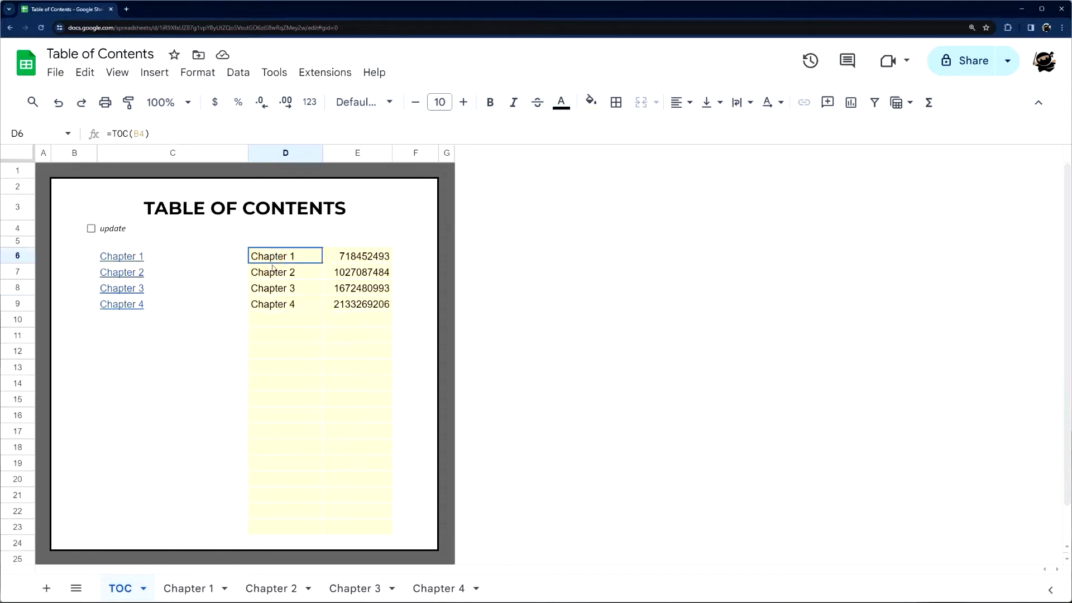
drag(273, 256, 284, 527)
click(360, 257)
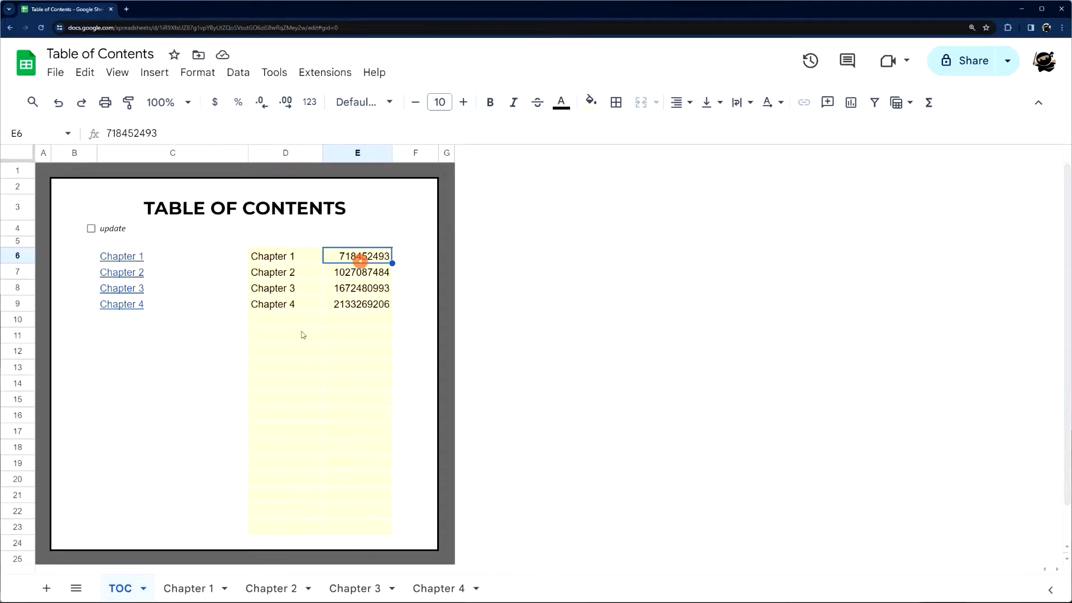
Compare Chapter 1's gid in the browser address with its stored sheet id.
click(189, 588)
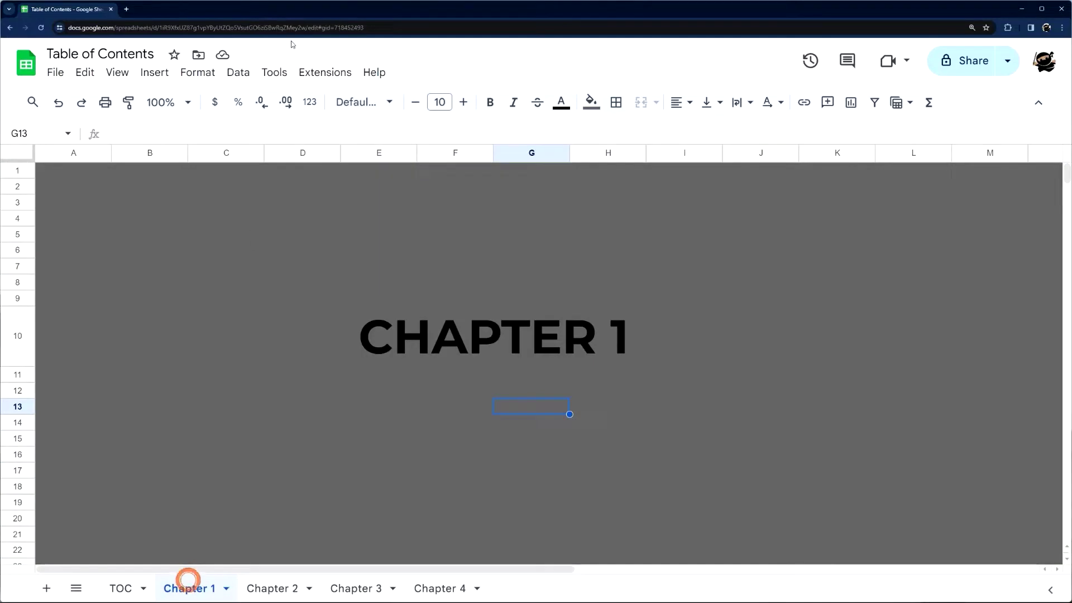
double_click(333, 27)
click(121, 589)
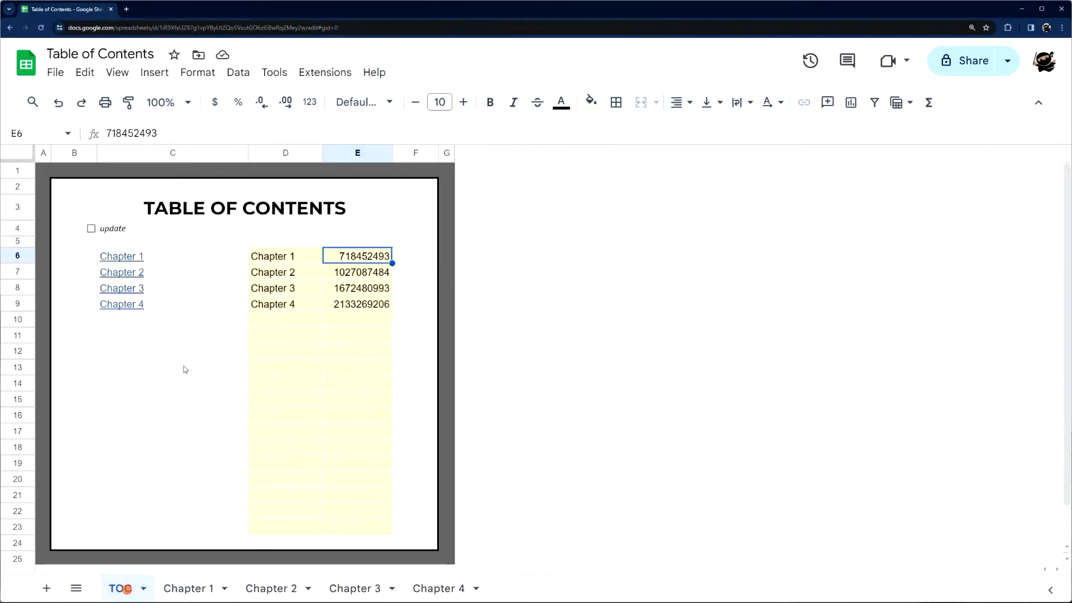
Review the HYPERLINK formula in C6 and the B2:F24 contents area, then go to Extensions.
click(152, 257)
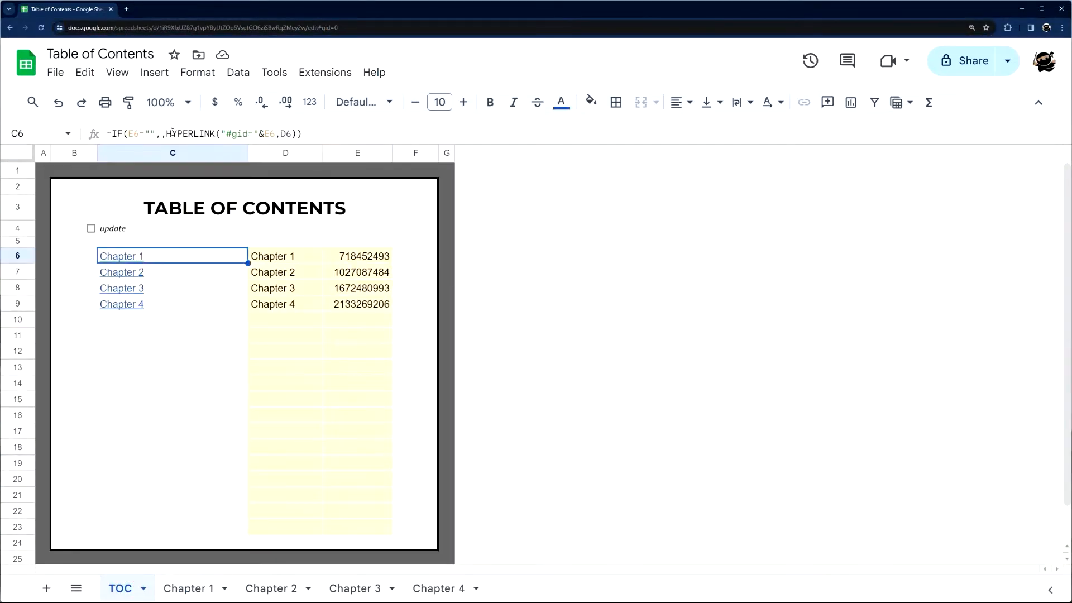
click(125, 133)
key(Escape)
click(289, 259)
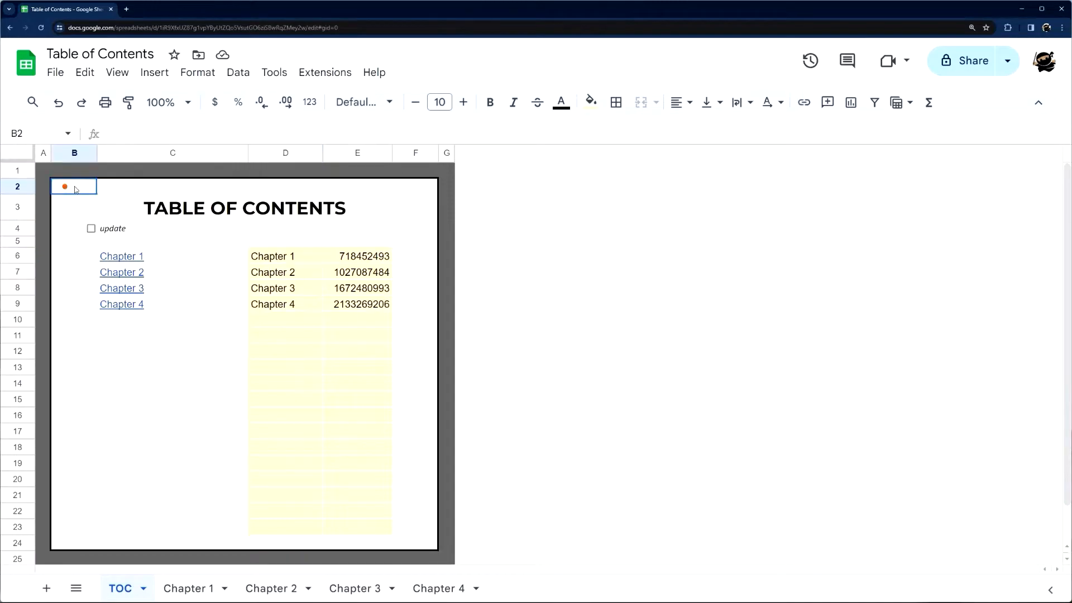
drag(75, 191, 418, 541)
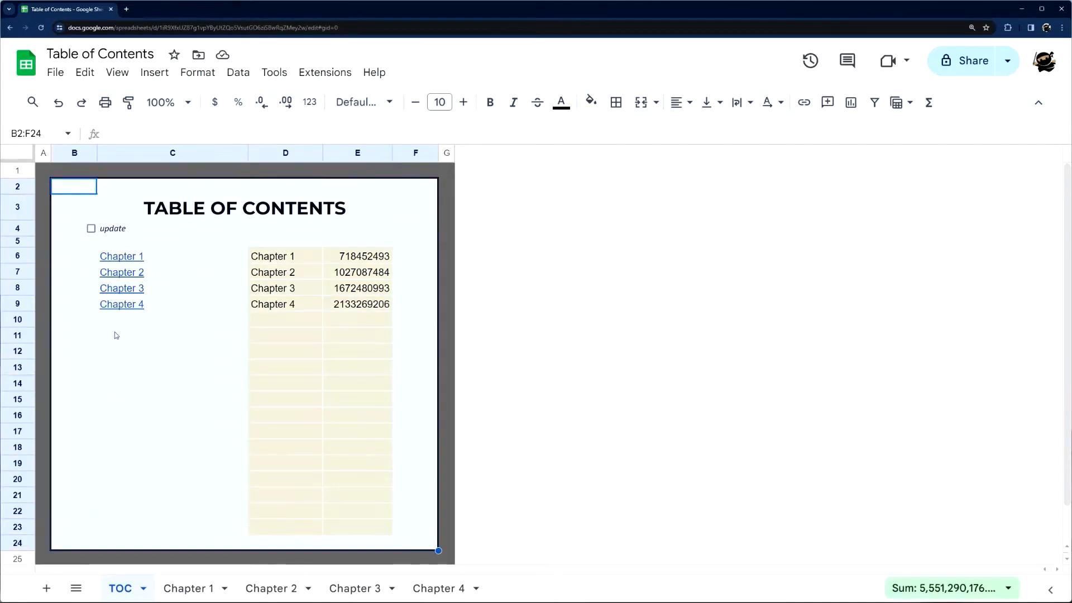
mouse_move(122, 305)
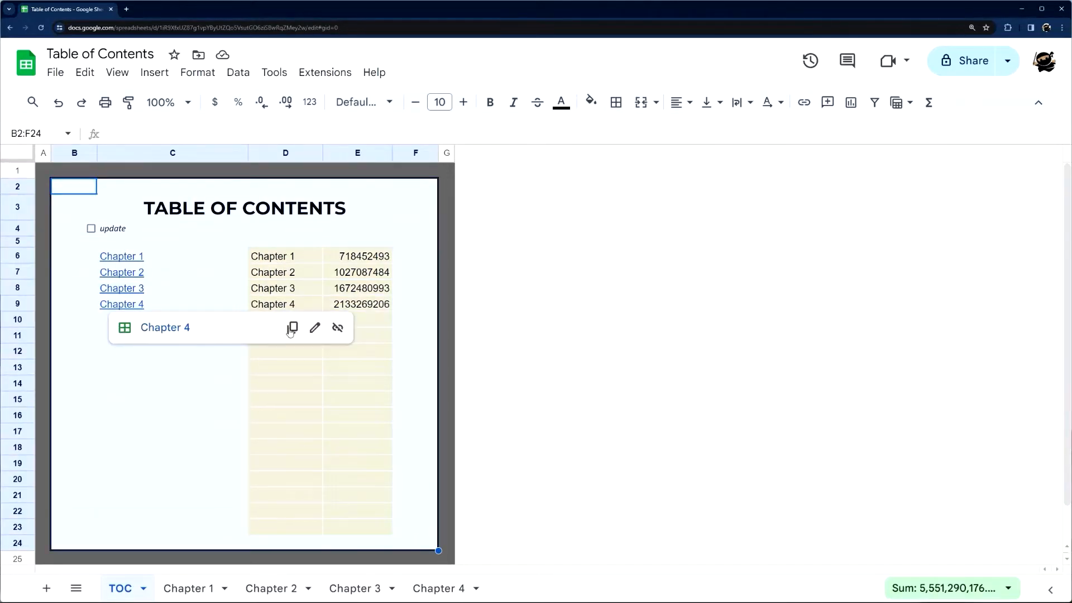
click(324, 72)
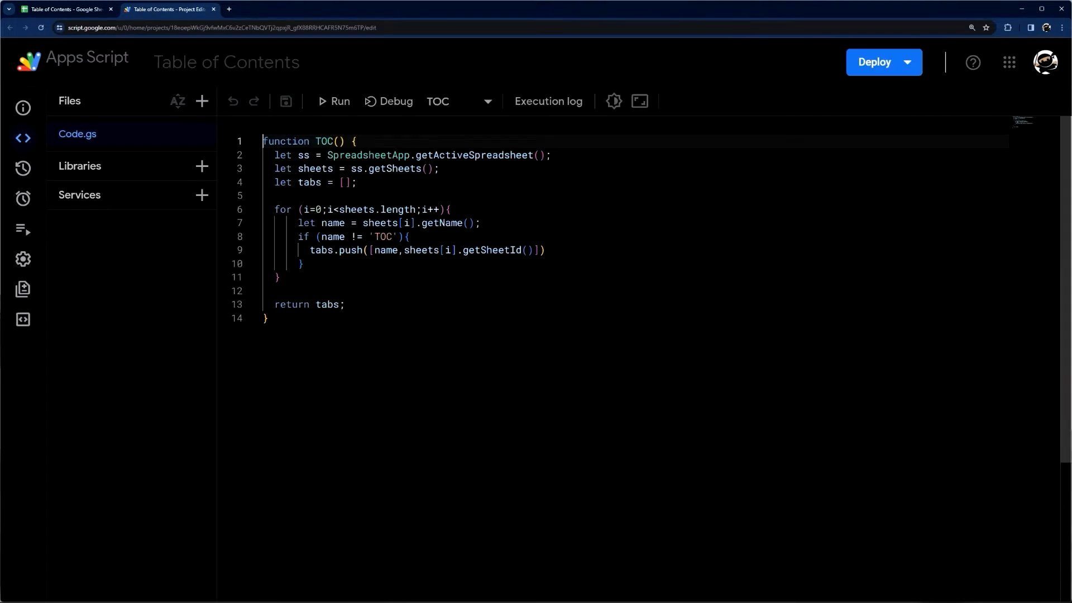
In the Apps Script editor, move below the TOC function's closing brace to start a new function.
key(ctrl+a)
click(339, 329)
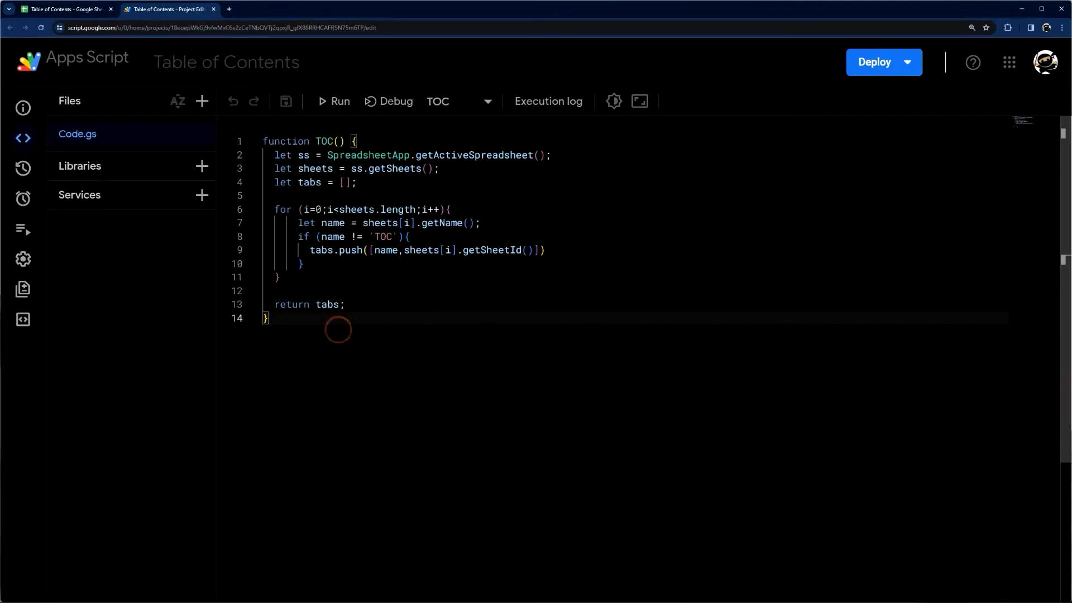
key(Return)
key(Return)
key(Return)
text(func)
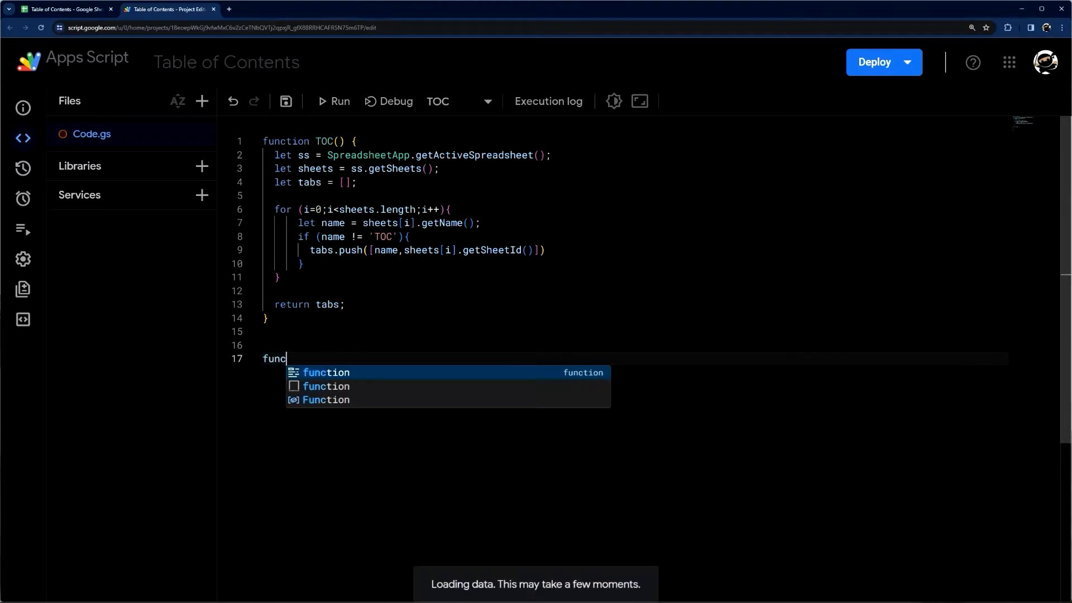
text(tion TO)
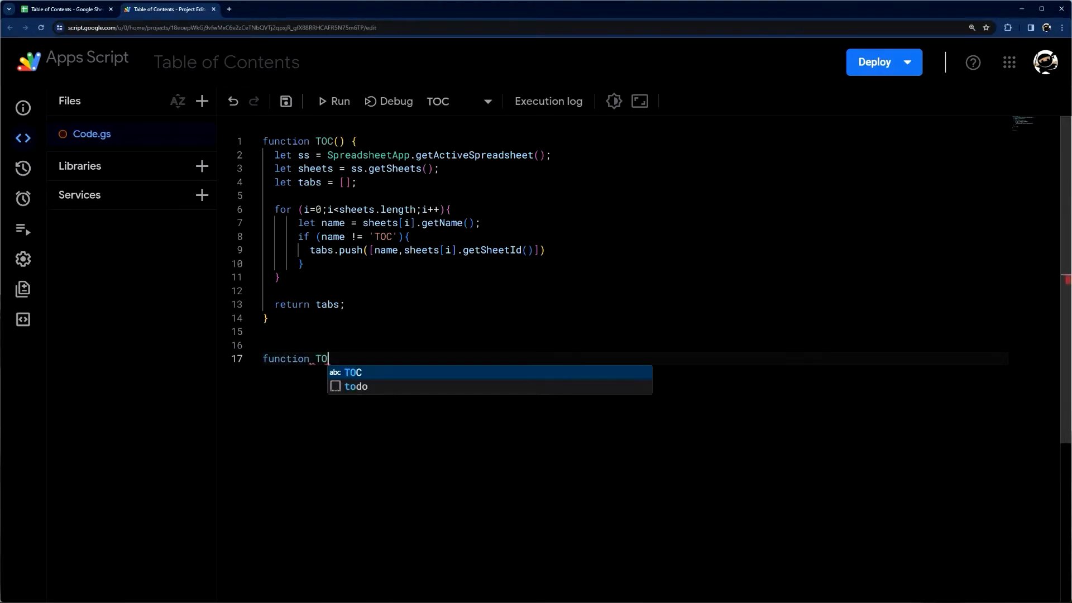
text(C2())
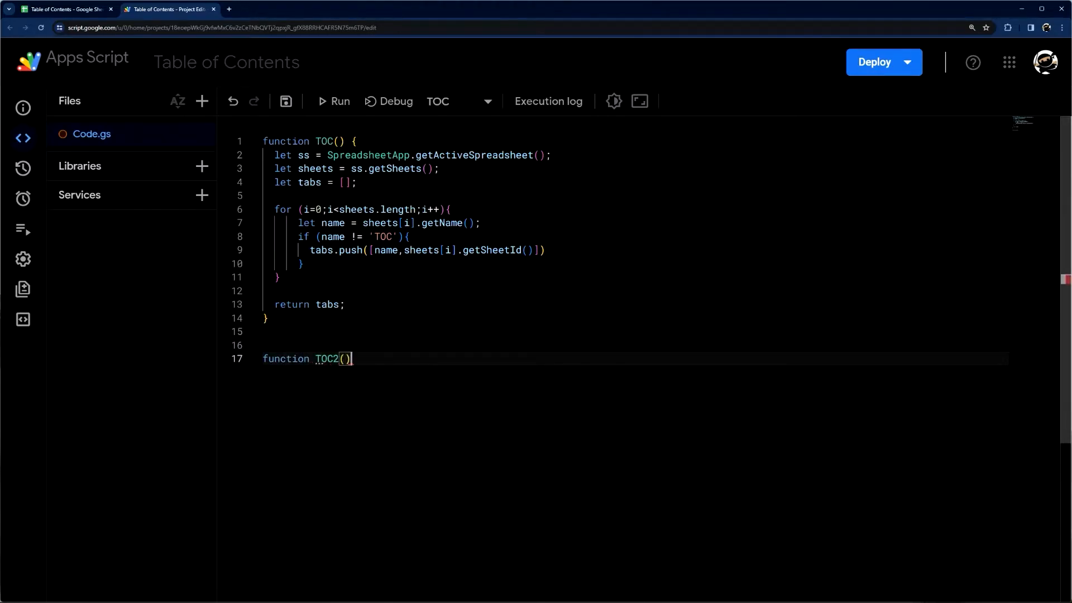
text( {)
Write function TOC2() with let ss = SpreadsheetApp.getActiveSpreadsheet(); via autocomplete.
key(Return)
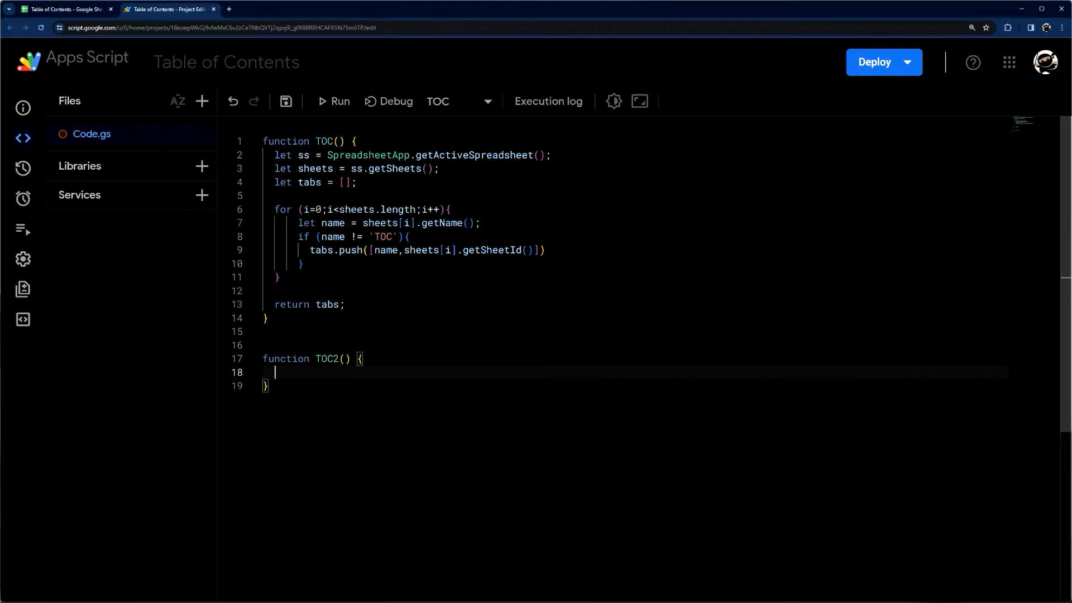
text(let ss = )
text(Sp)
key(Down)
key(Return)
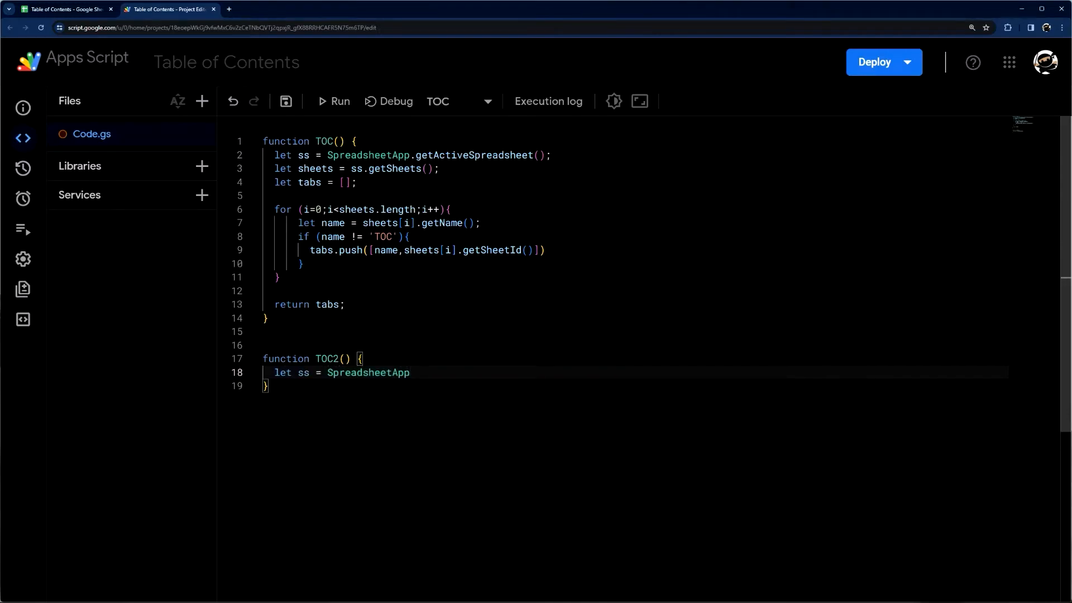
text(.ge)
key(Down)
key(Down)
key(Down)
key(Return)
text(();)
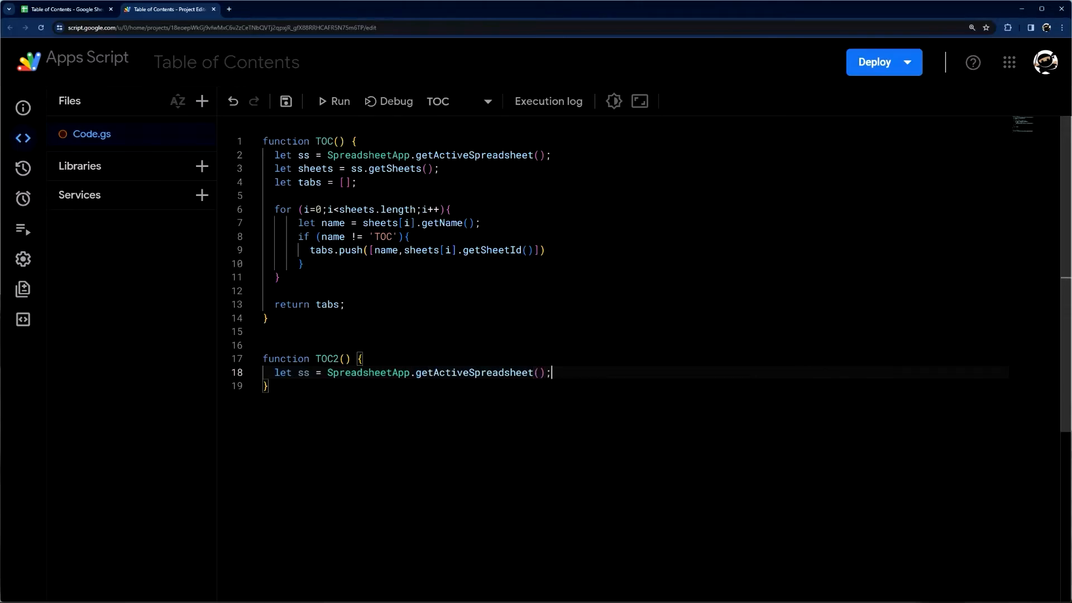
Add let sheets = ss.getSheets(); as the next line of TOC2.
click(70, 9)
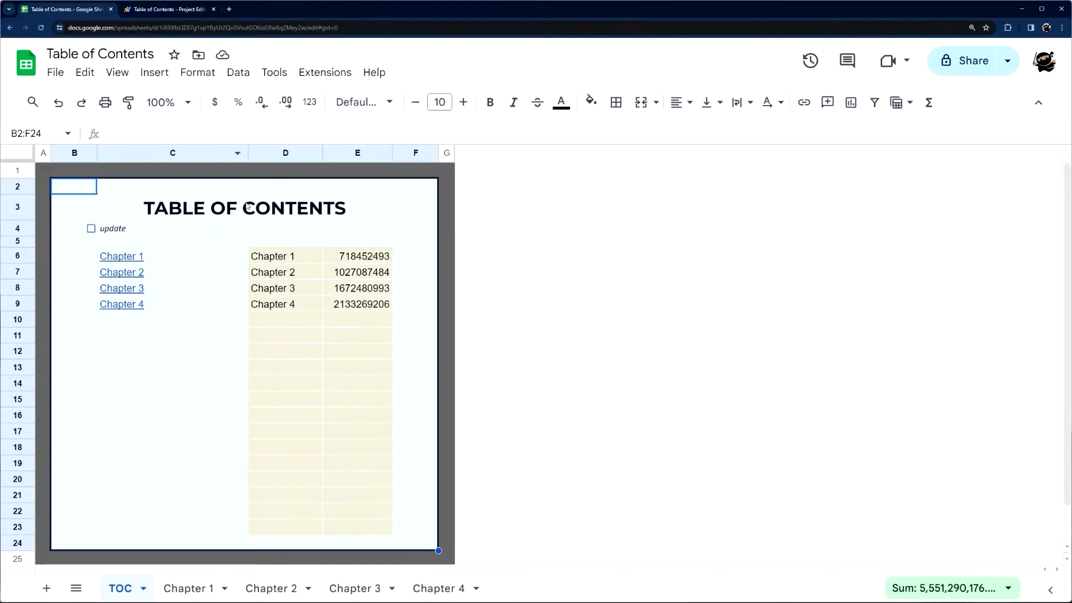
click(160, 9)
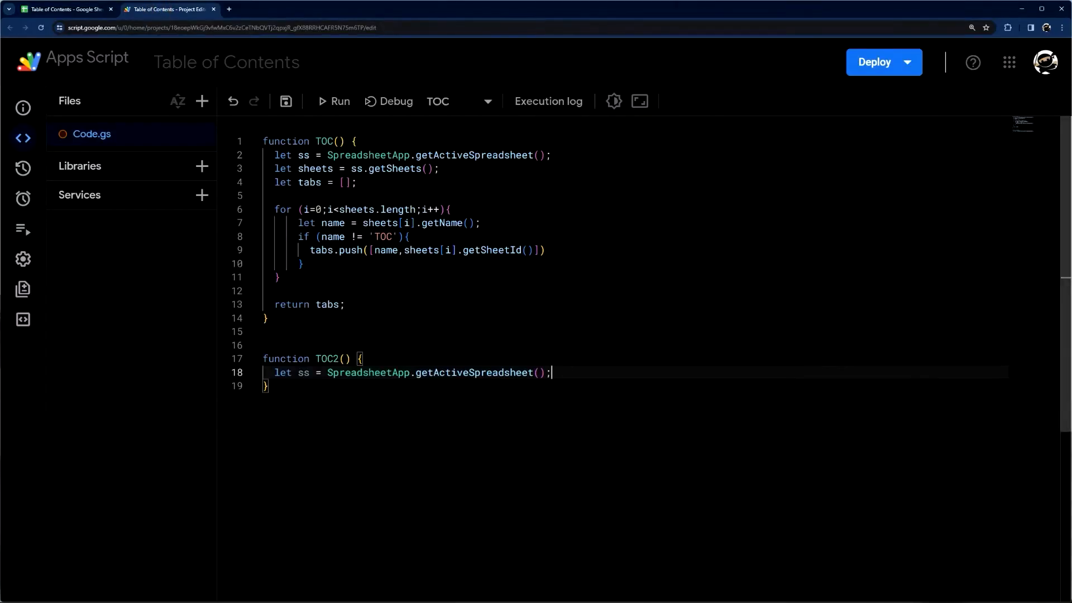
key(Return)
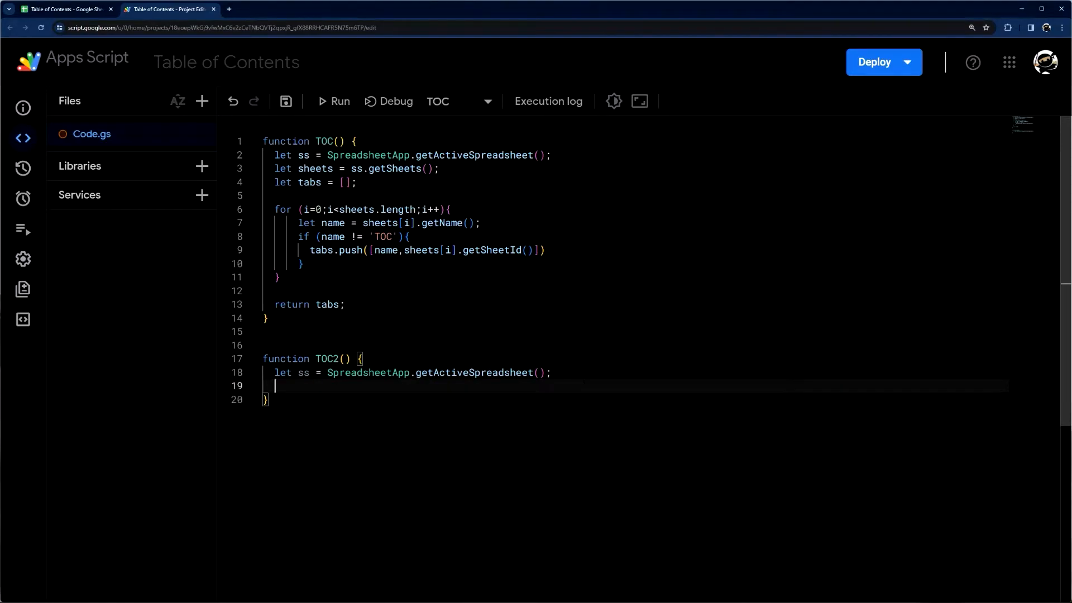
text(let sheet)
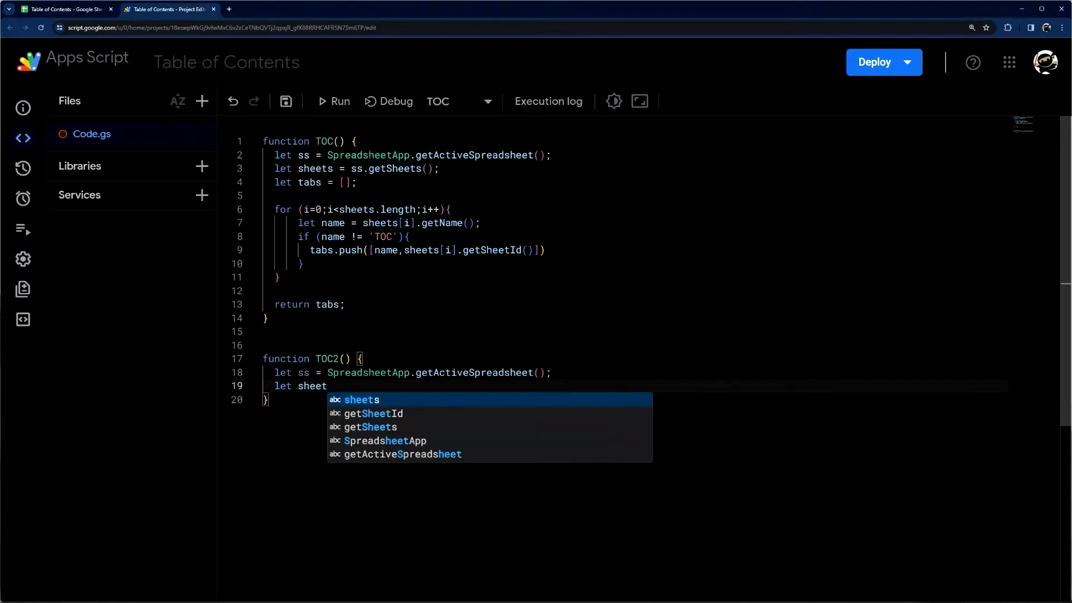
text(s =)
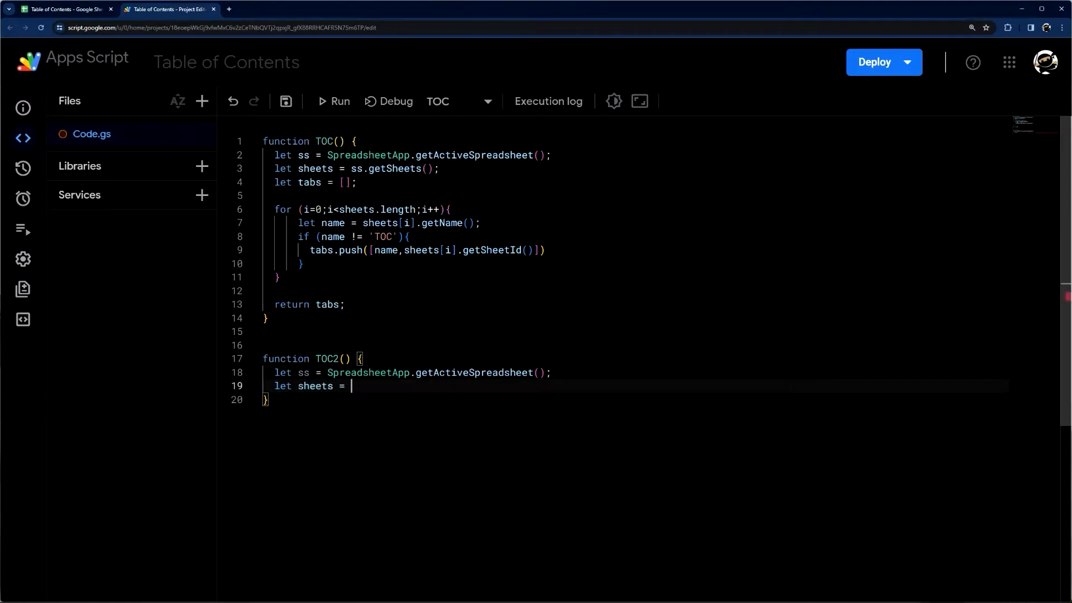
text(ss.)
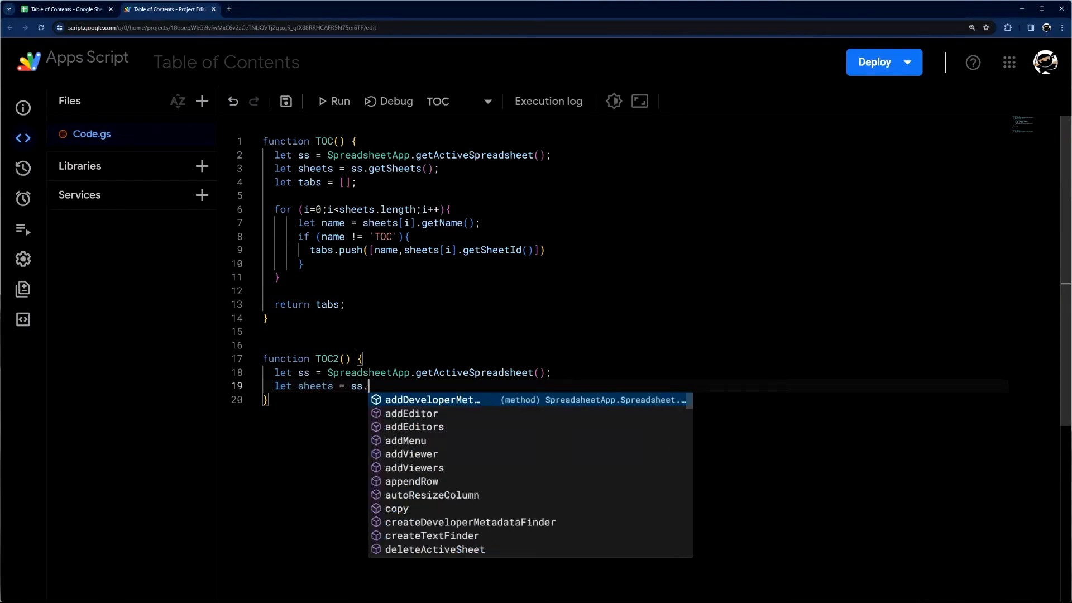
text(getAShe)
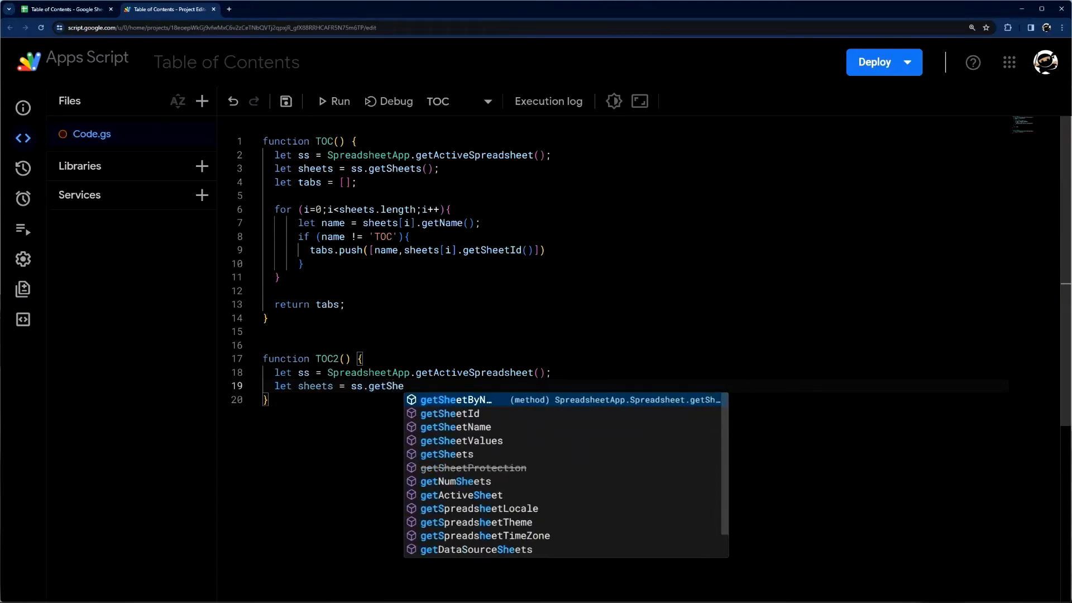
key(Down)
key(Down)
key(Down)
key(Down)
key(Return)
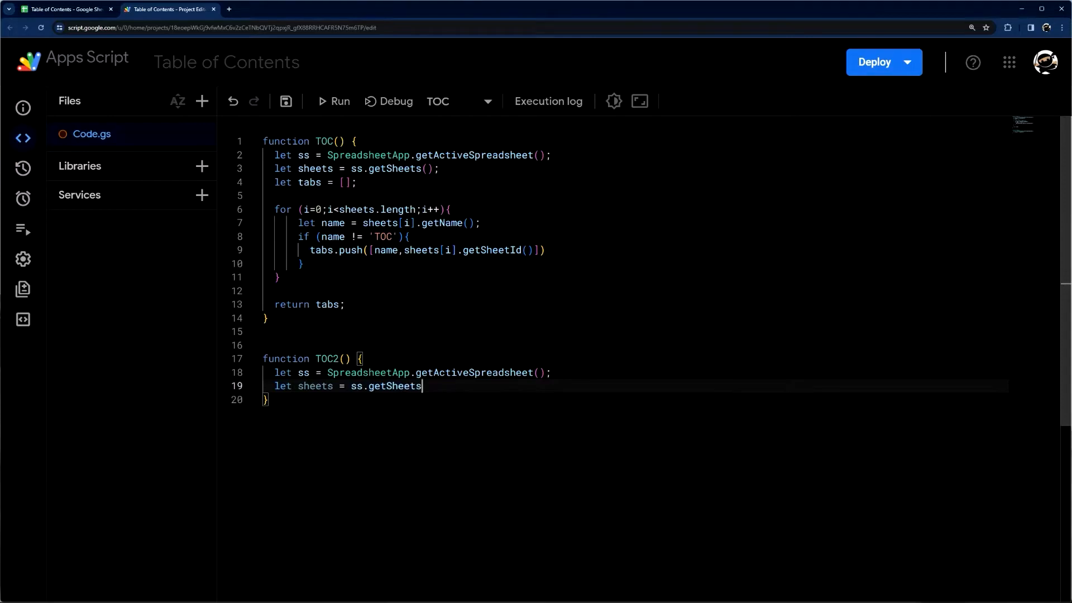
text(();)
Review TOC's existing loop and getSheetId call, then declare let tabs = [] in TOC2.
key(Return)
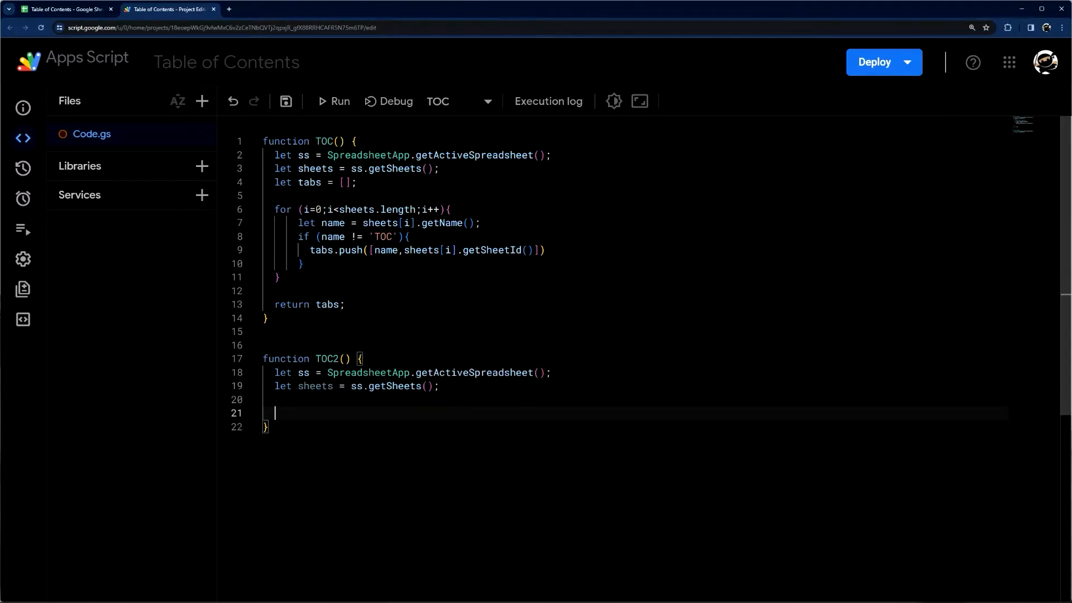
key(Return)
key(Return)
drag(279, 277, 268, 210)
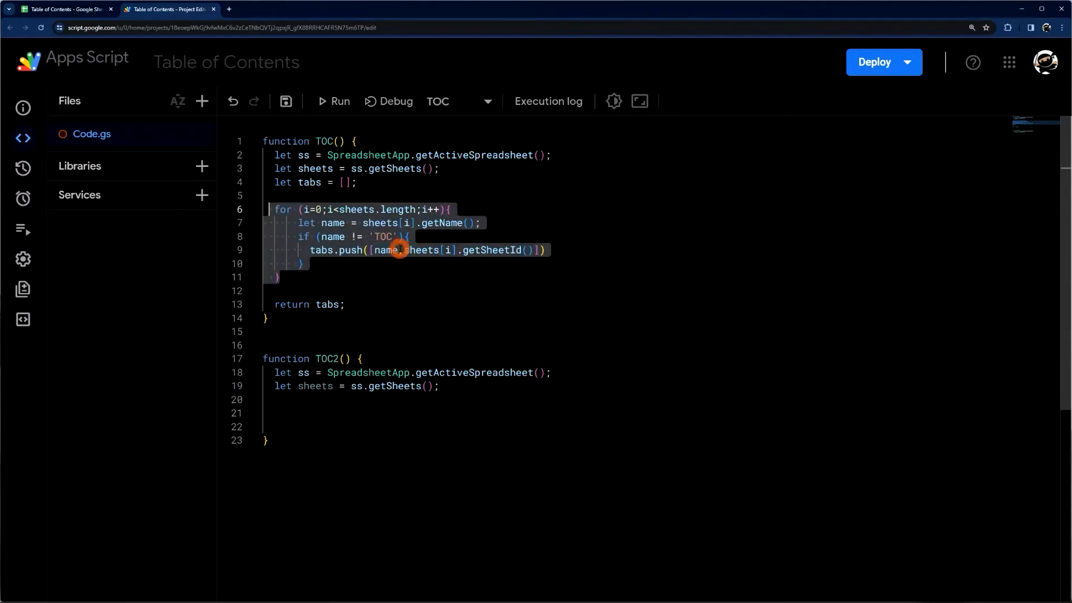
double_click(476, 249)
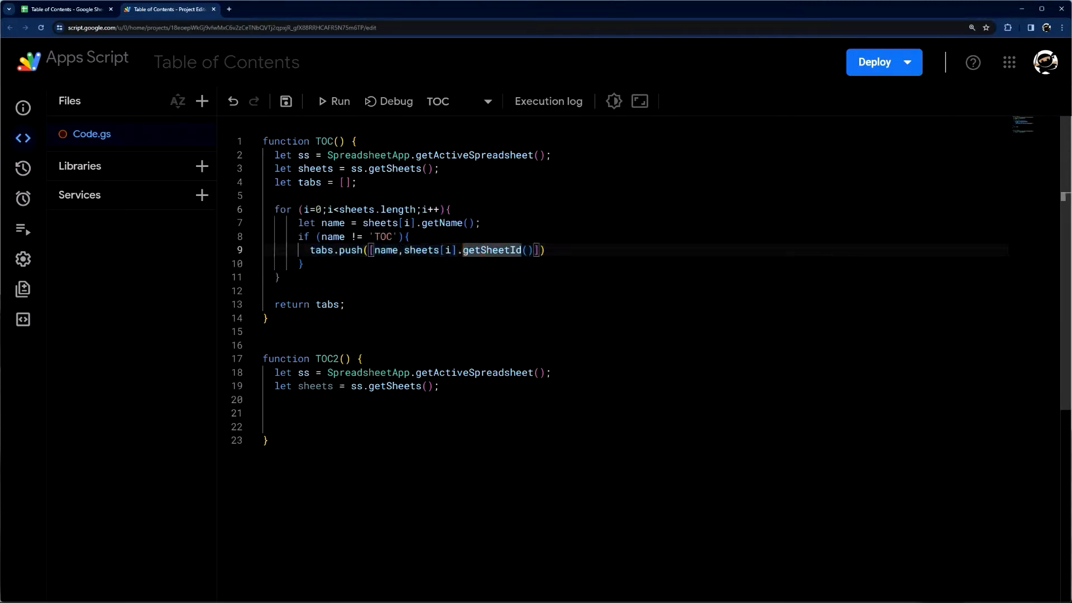
click(319, 400)
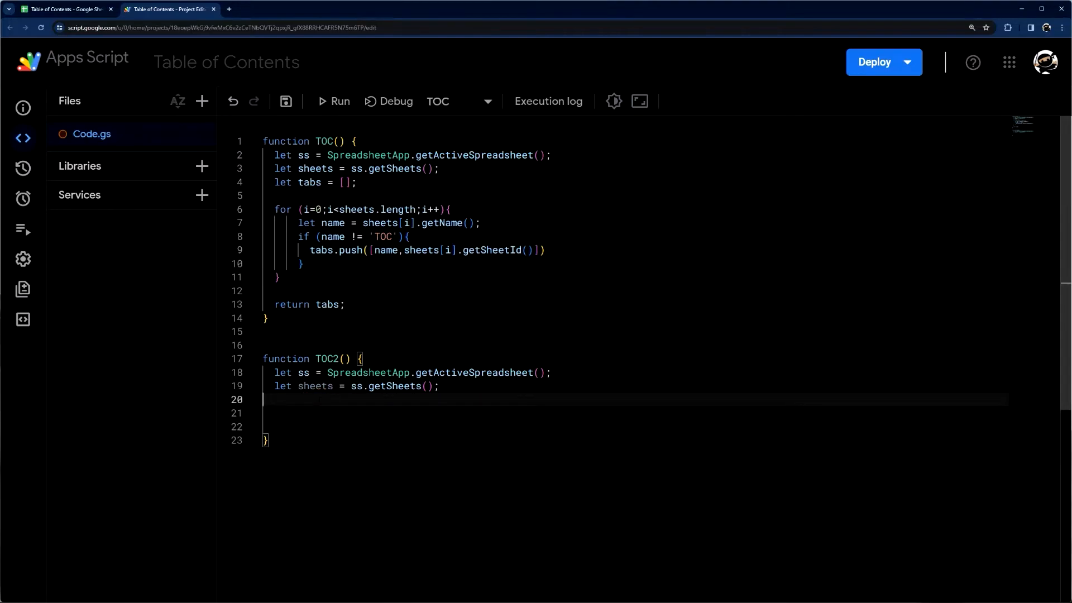
text(let tab)
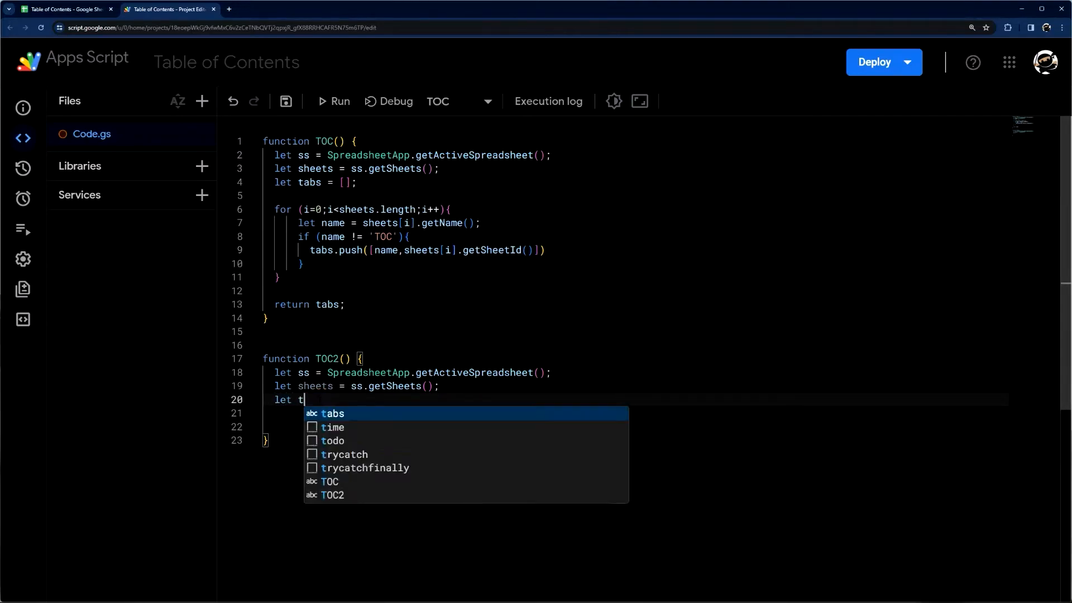
text(s = [];)
key(Left)
key(Left)
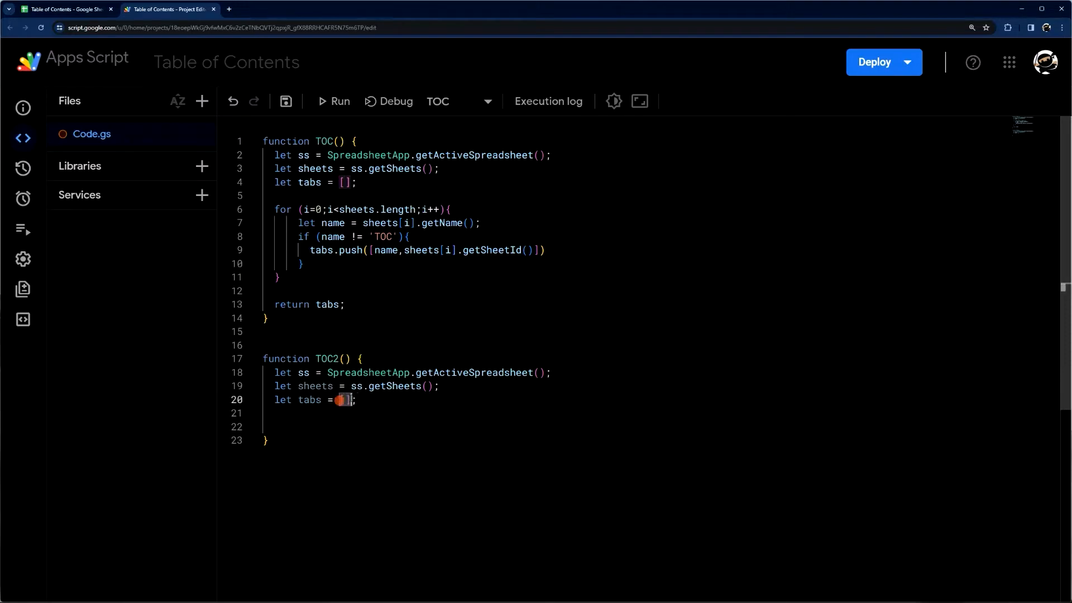
Add for (i=0;i<sheets.length;i++) { } and a firstresult placeholder in the tabs array.
click(333, 413)
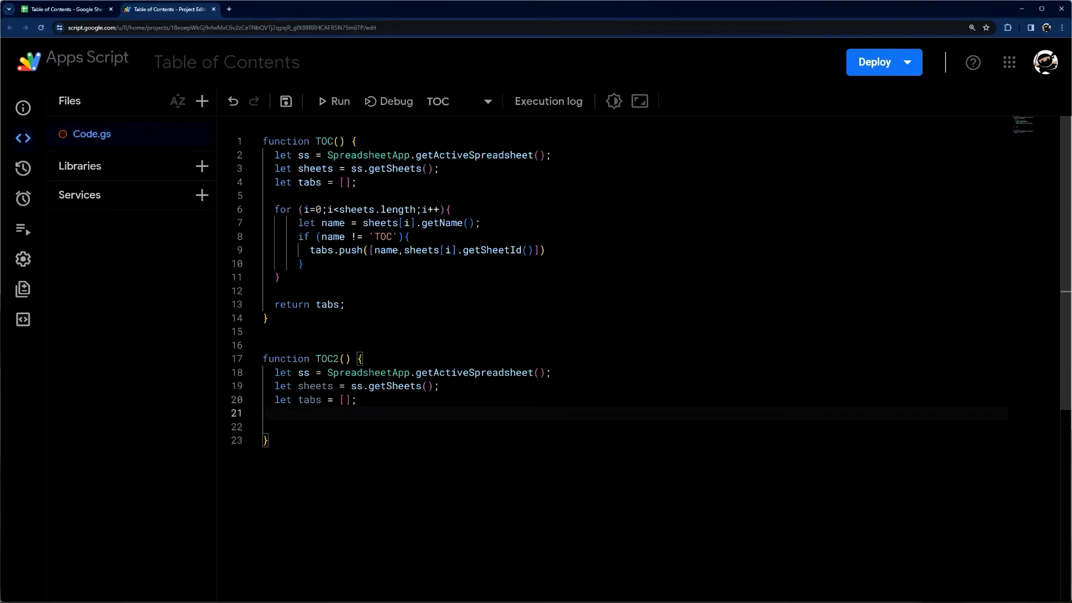
key(Return)
text(for (i=0)
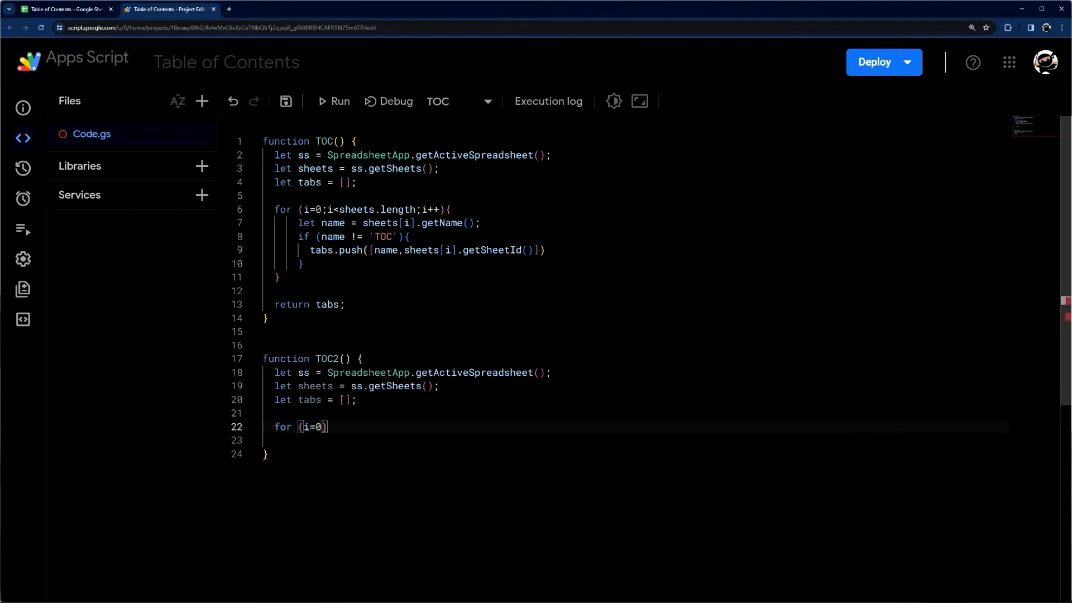
text(;)
text(sheets.length)
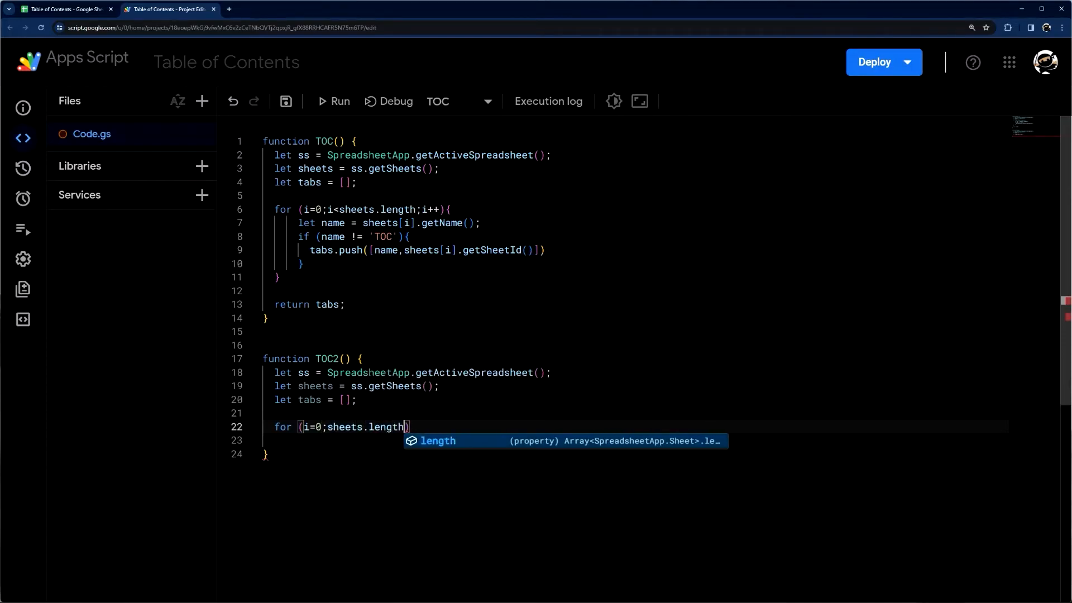
text(;i++))
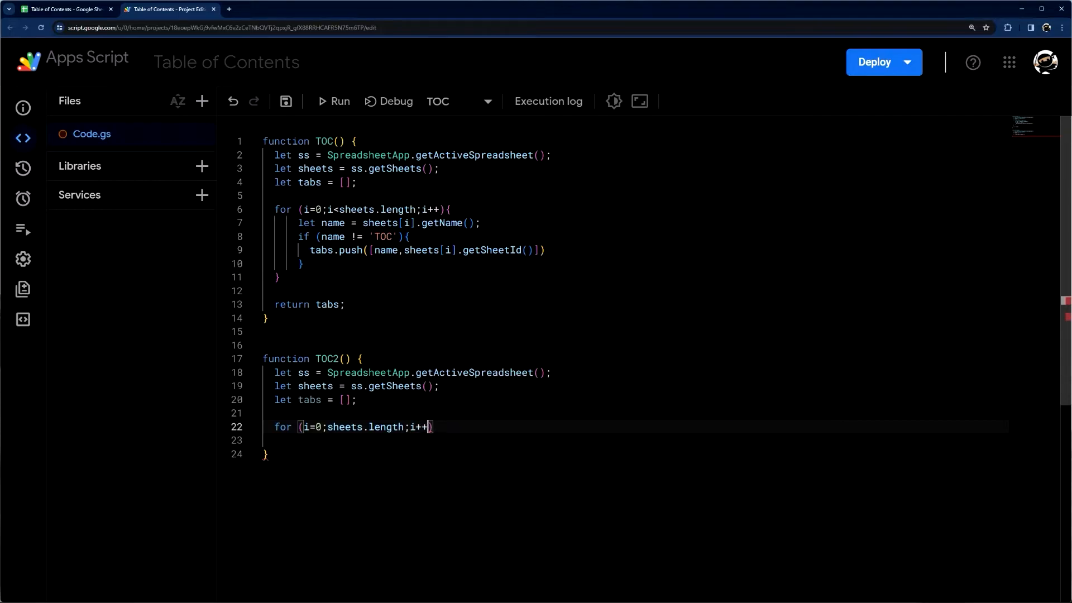
text( {)
key(Return)
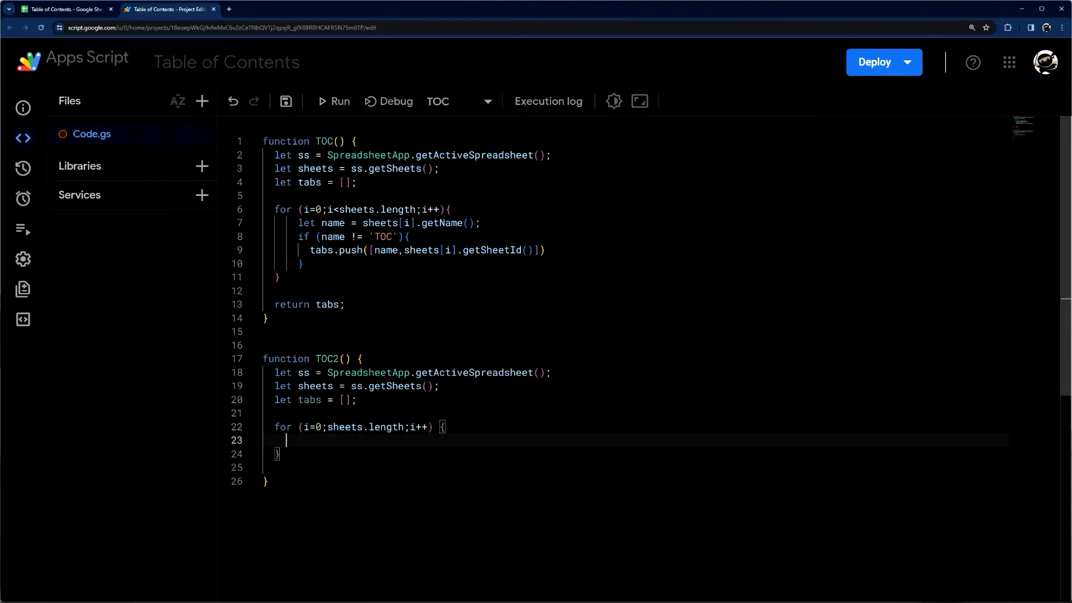
double_click(312, 425)
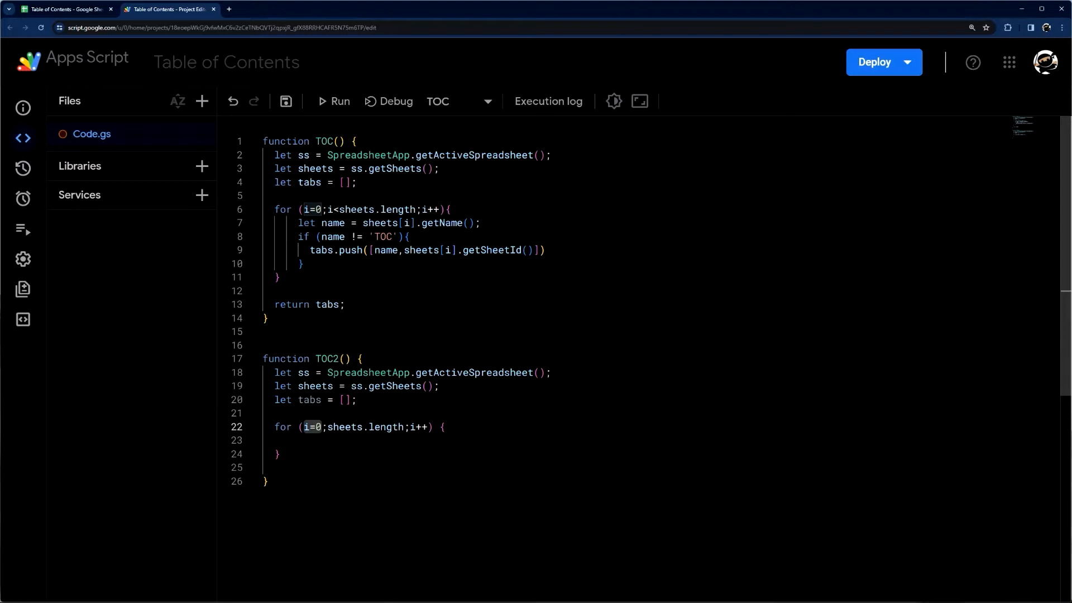
click(345, 400)
text(first r)
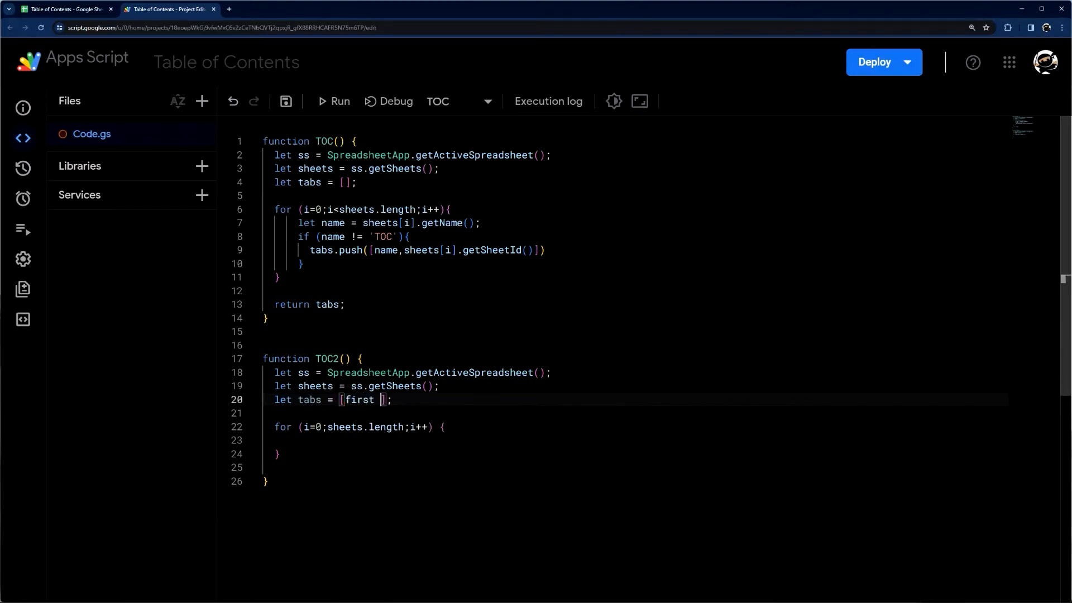
key(BackSpace)
key(BackSpace)
text(result)
text(,seconds)
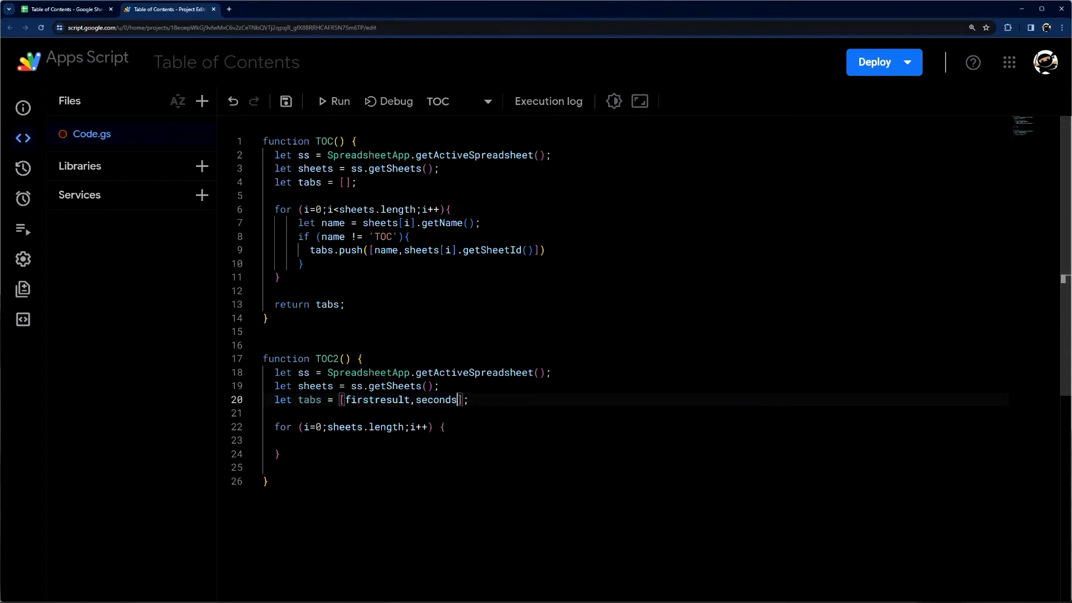
text(esult)
Illustrate indexing with a tabs[0] example line, then remove it.
double_click(354, 399)
click(374, 413)
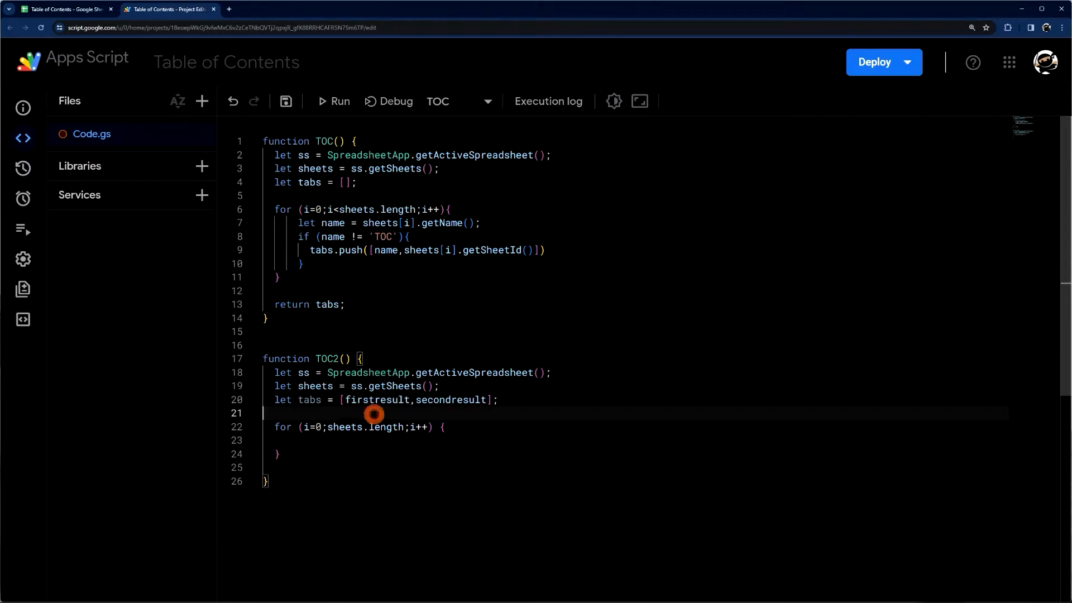
text(tabs[0)
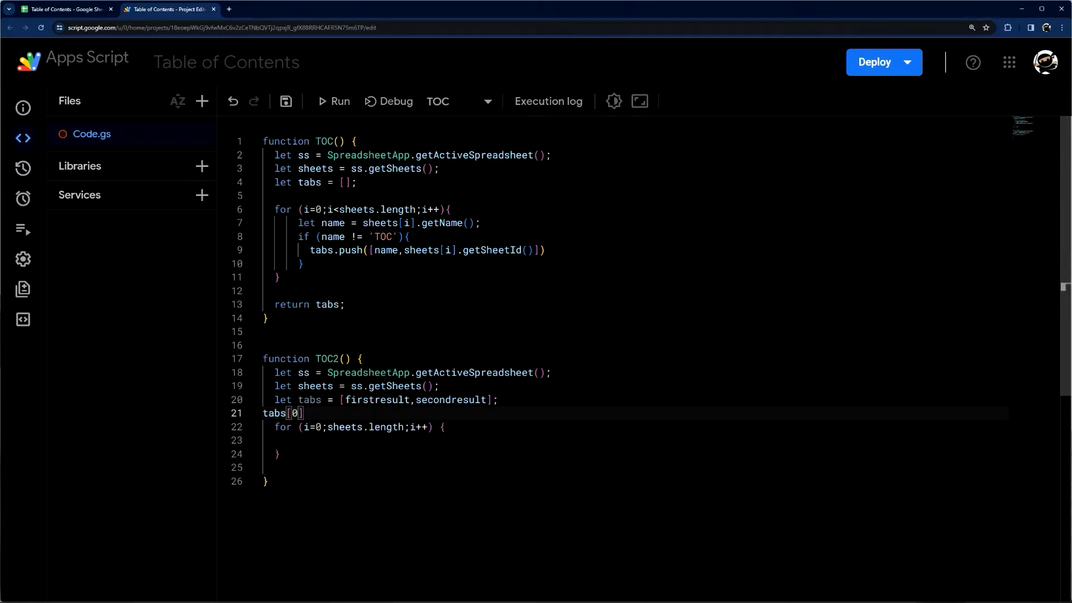
double_click(378, 400)
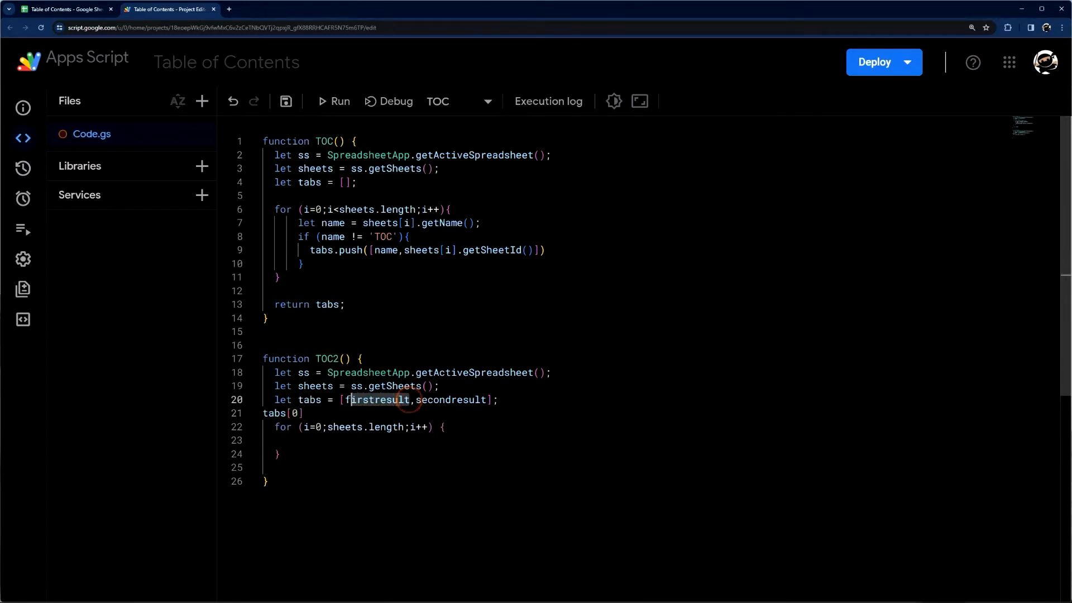
click(307, 413)
key(BackSpace)
key(BackSpace)
key(BackSpace)
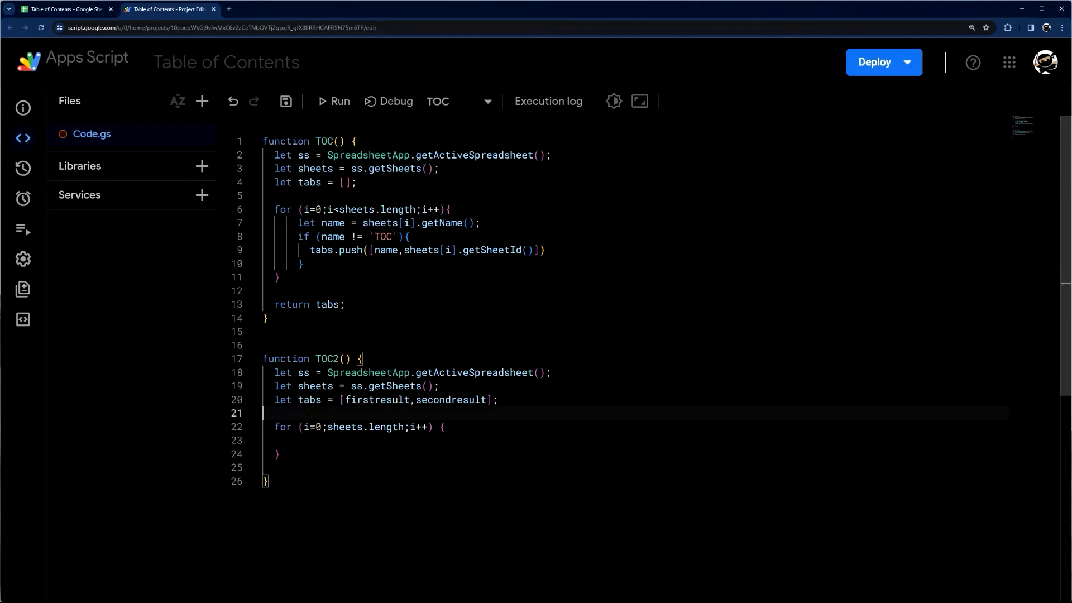
Walk through the loop header's i=0, i and sheets.length parts, ending in the empty body.
double_click(311, 426)
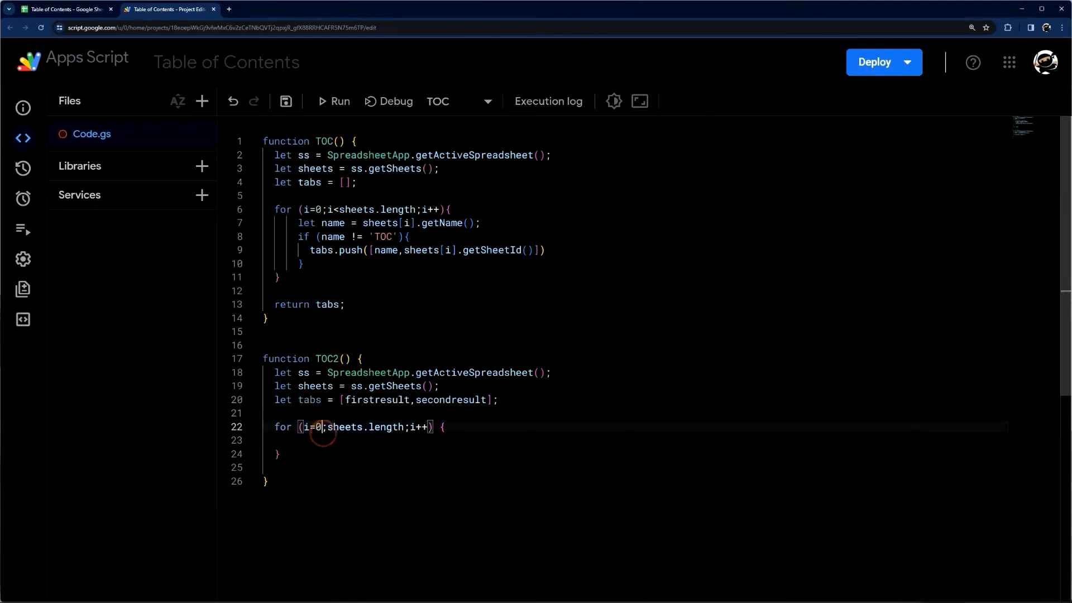
double_click(344, 426)
click(328, 426)
text(i<)
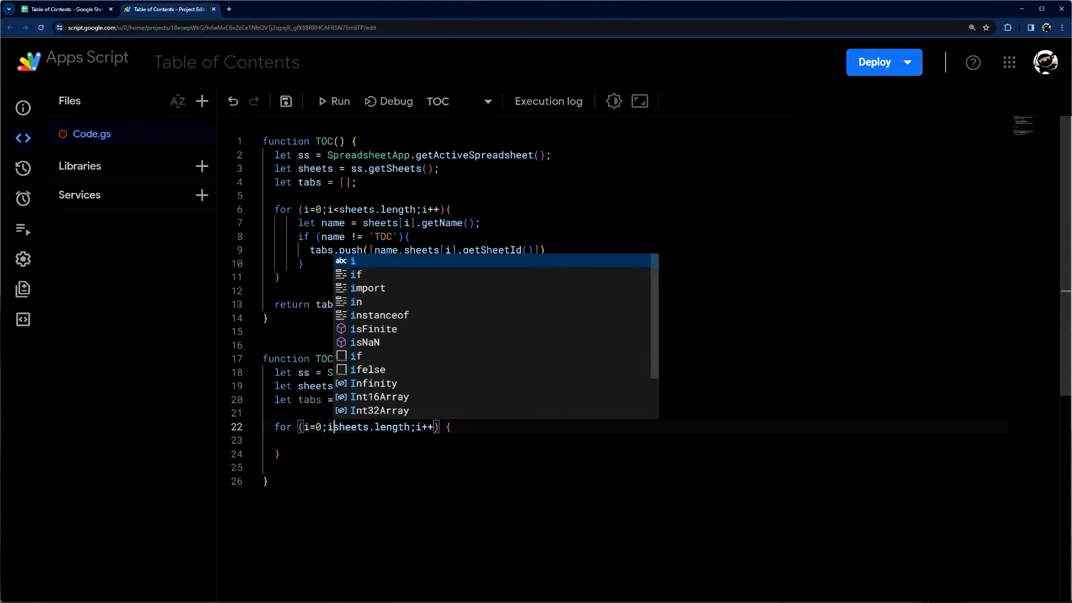
text(<)
double_click(329, 427)
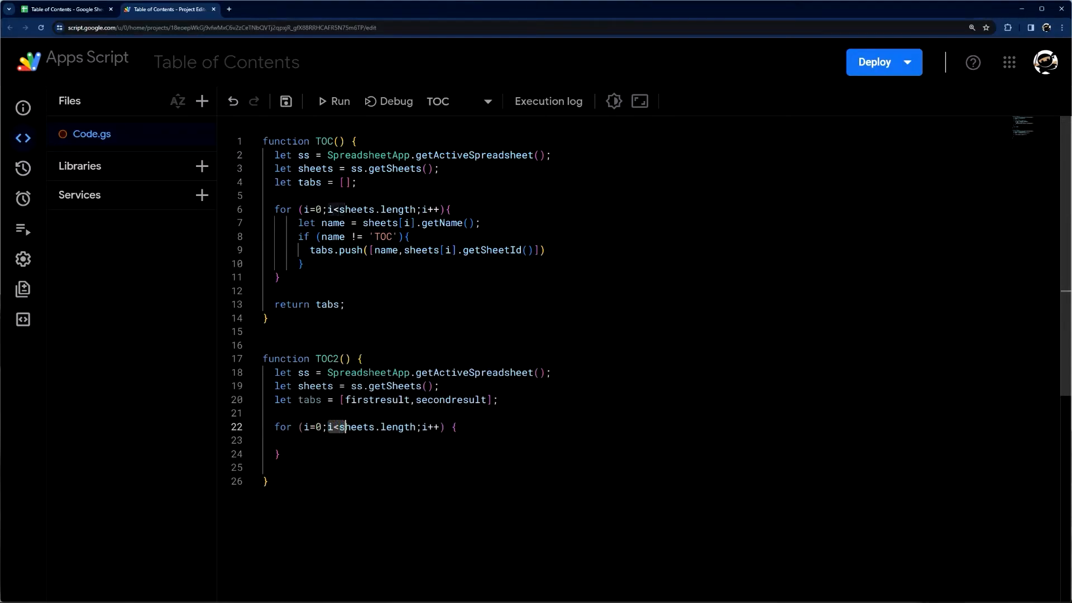
click(303, 426)
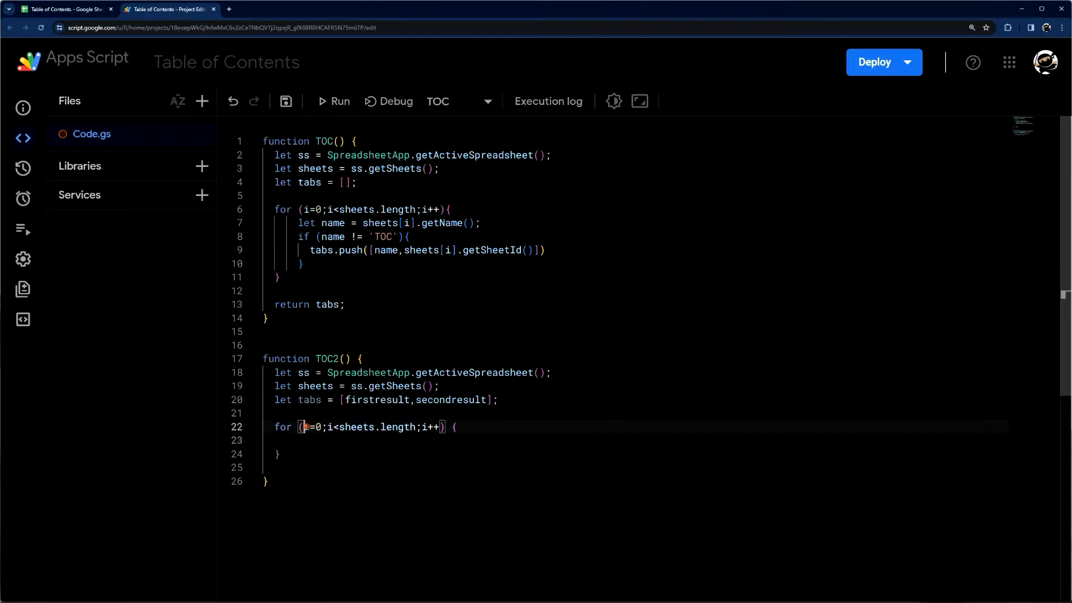
click(310, 441)
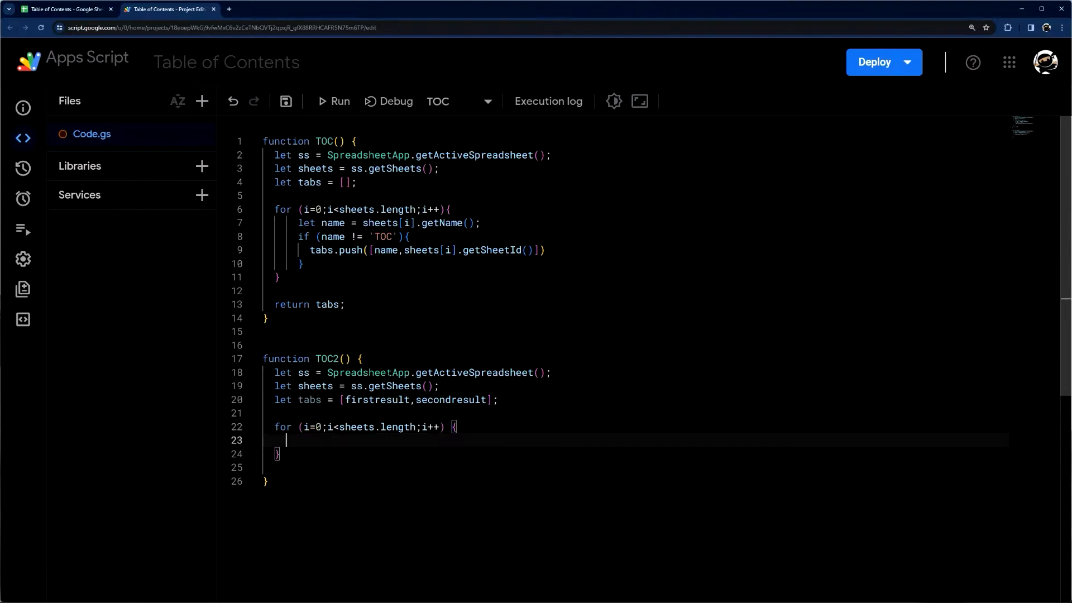
text(let name = )
text(sheets[)
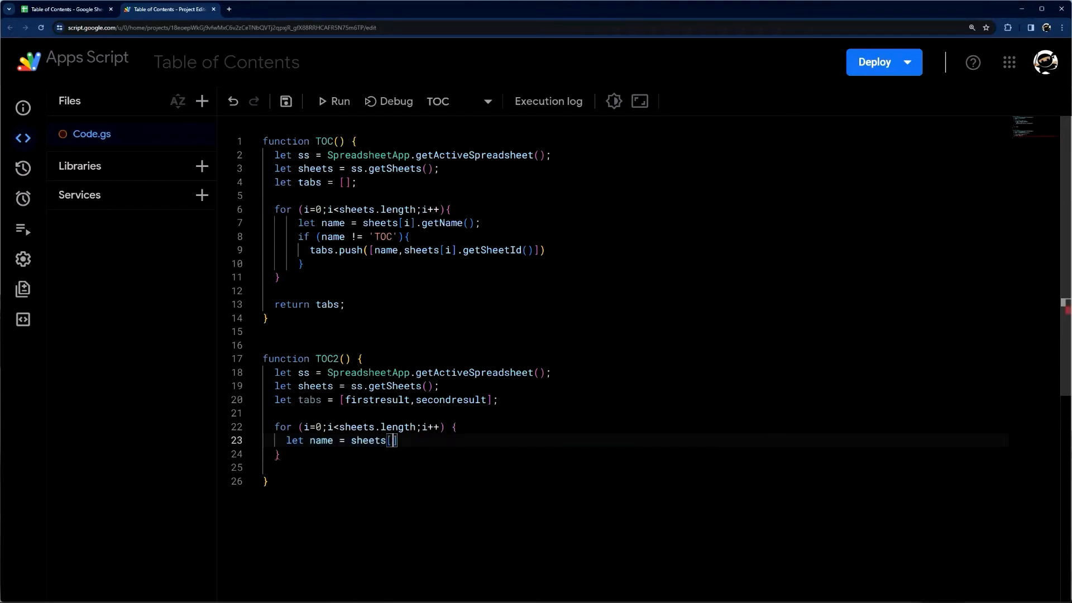
text(i])
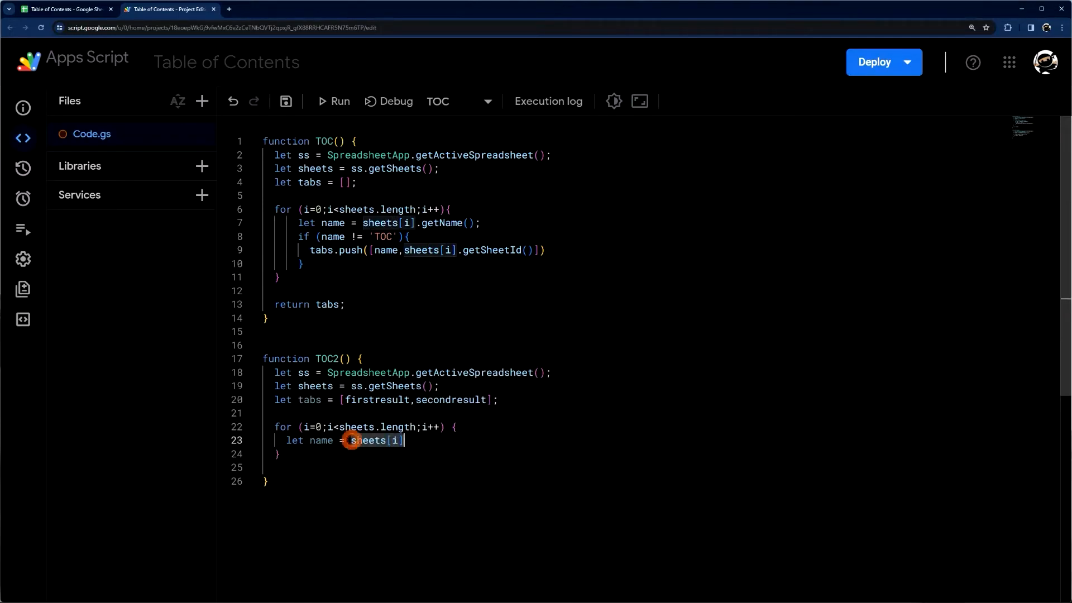
text(.getN)
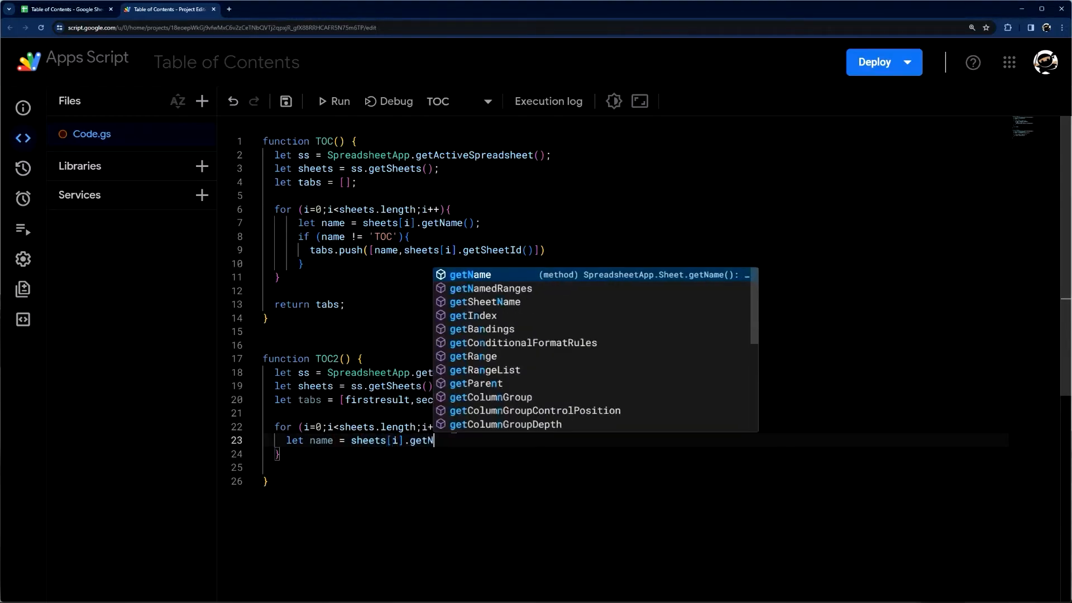
text(ame()
Read each sheet's name into name via getName and add blank lines inside the loop.
key(End)
key(Return)
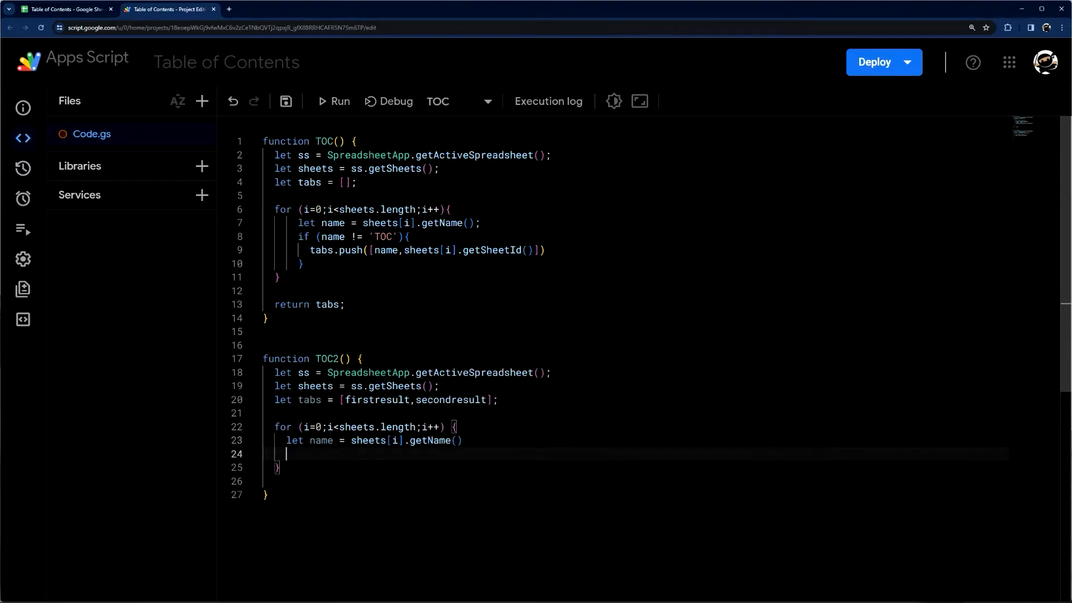
click(84, 10)
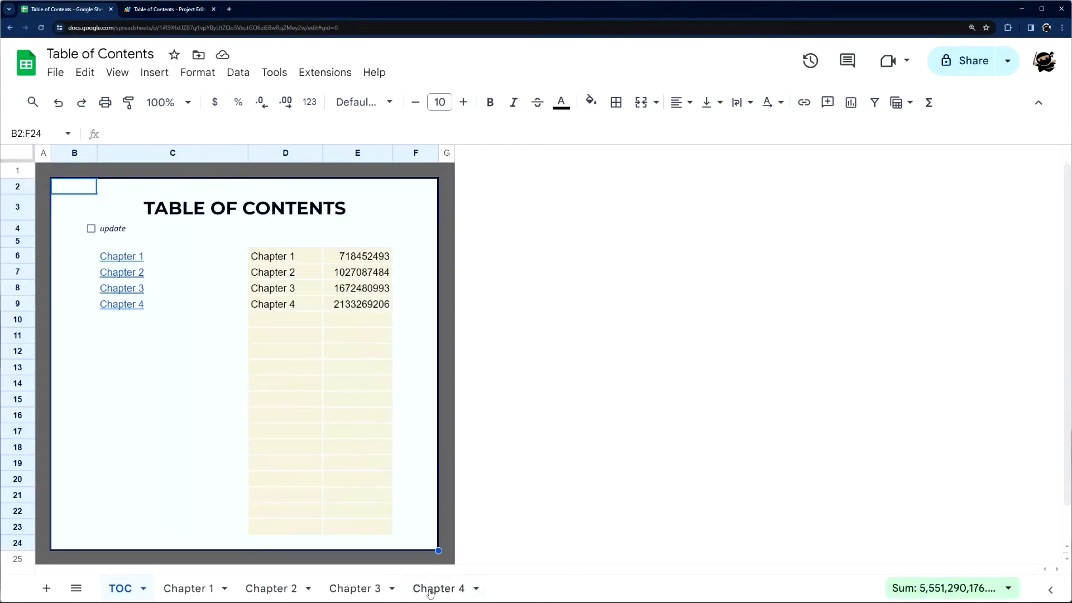
click(173, 8)
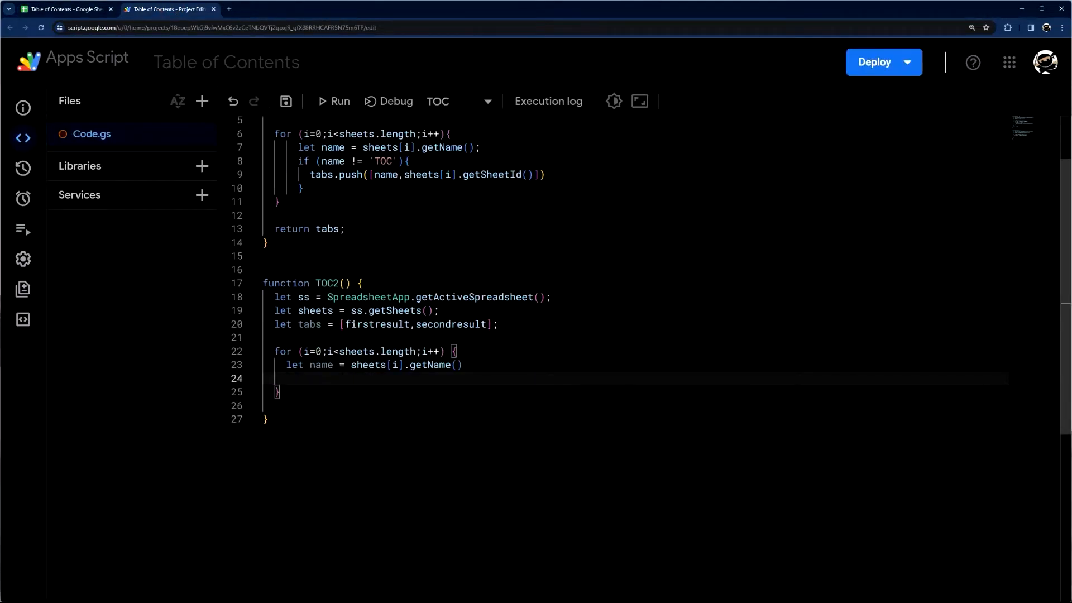
key(Return)
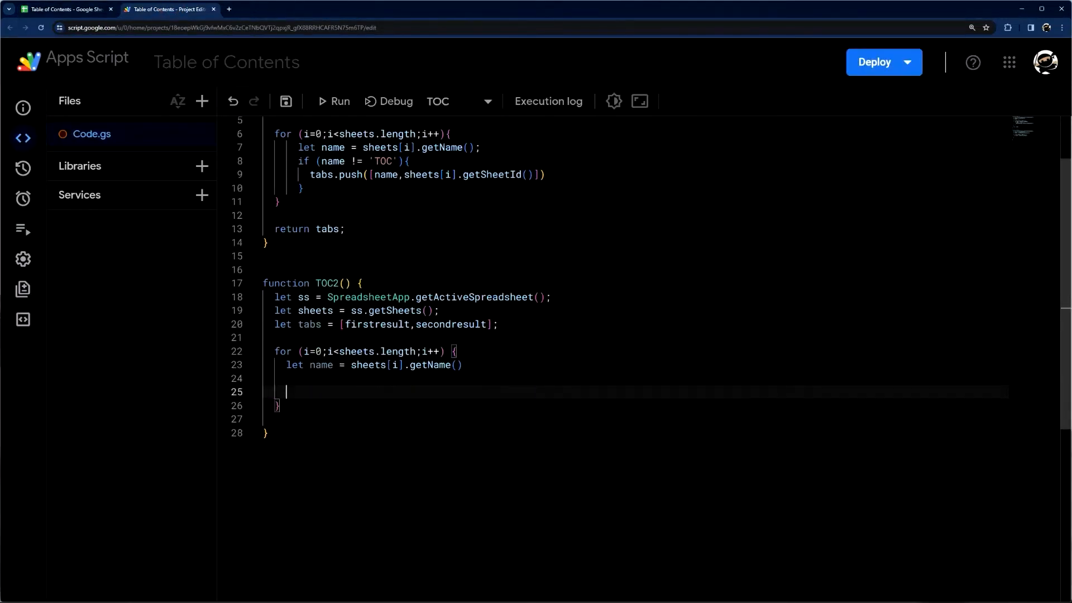
key(Up)
click(63, 8)
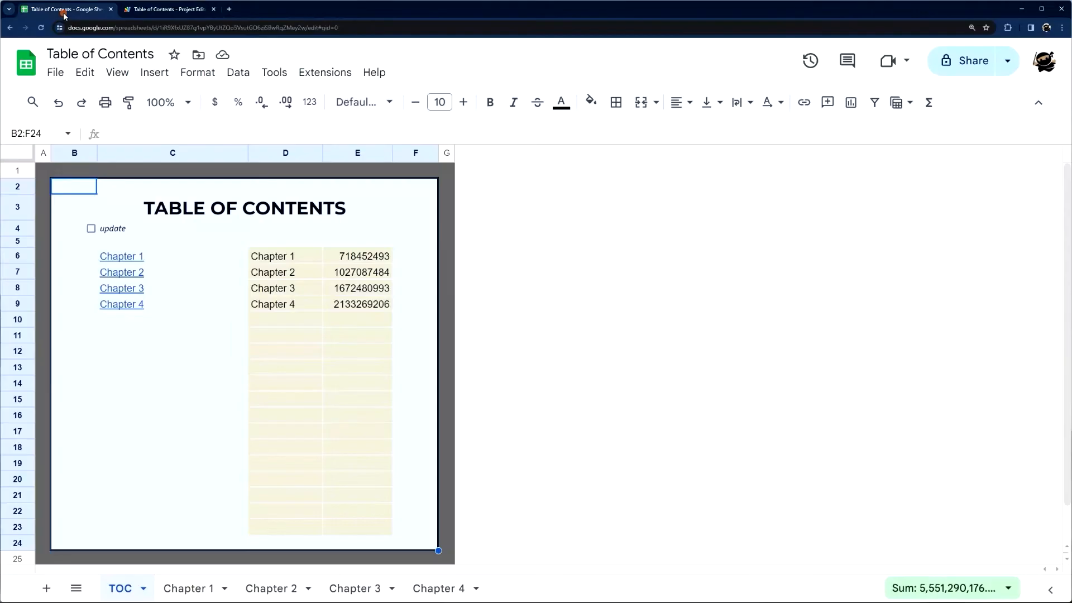
click(151, 9)
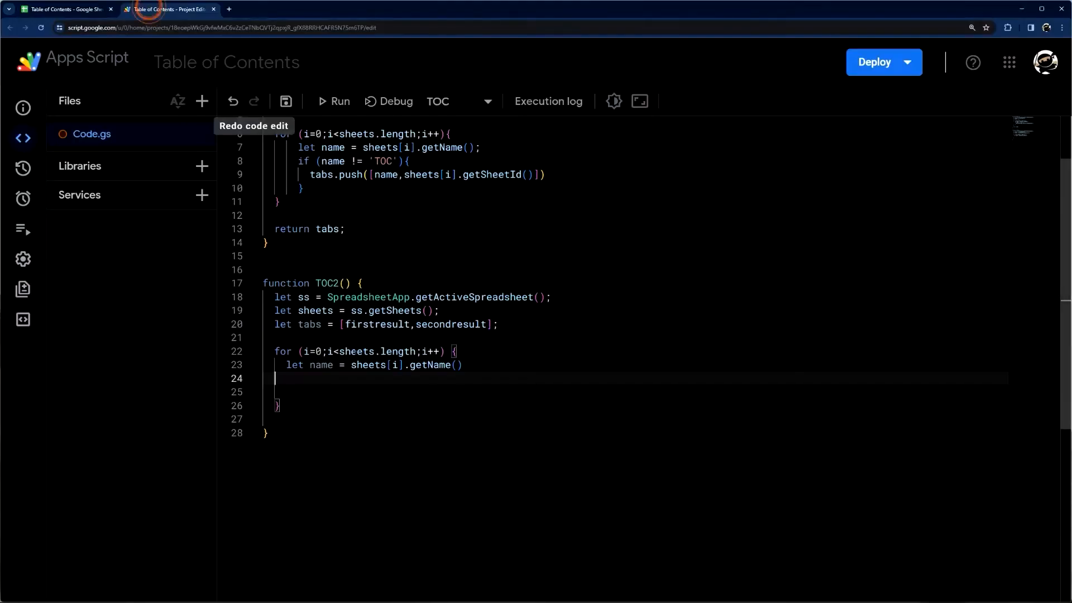
Highlight TOC's name != 'TOC' skipping condition as the model for TOC2.
drag(298, 160, 536, 174)
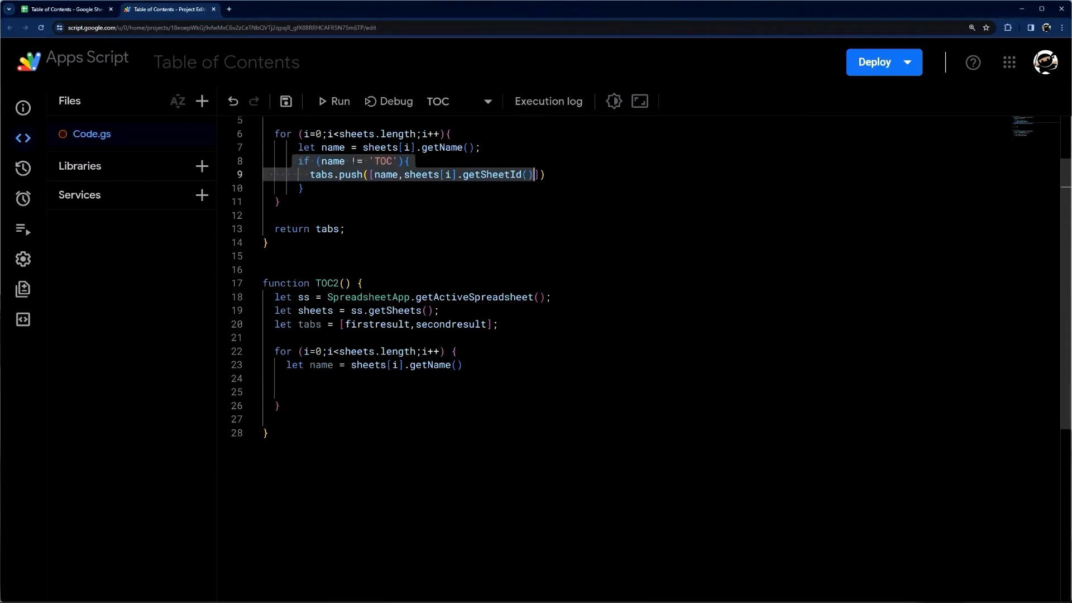
double_click(357, 161)
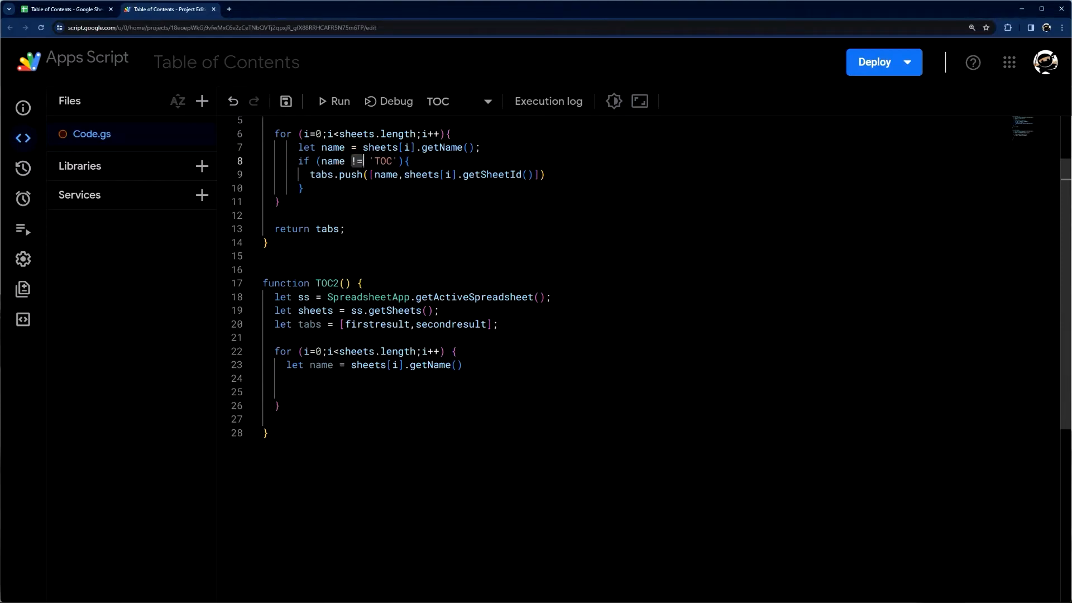
click(320, 381)
End the name line with ';' and add an empty if (name != 'TOC') { } block.
click(463, 365)
text(;)
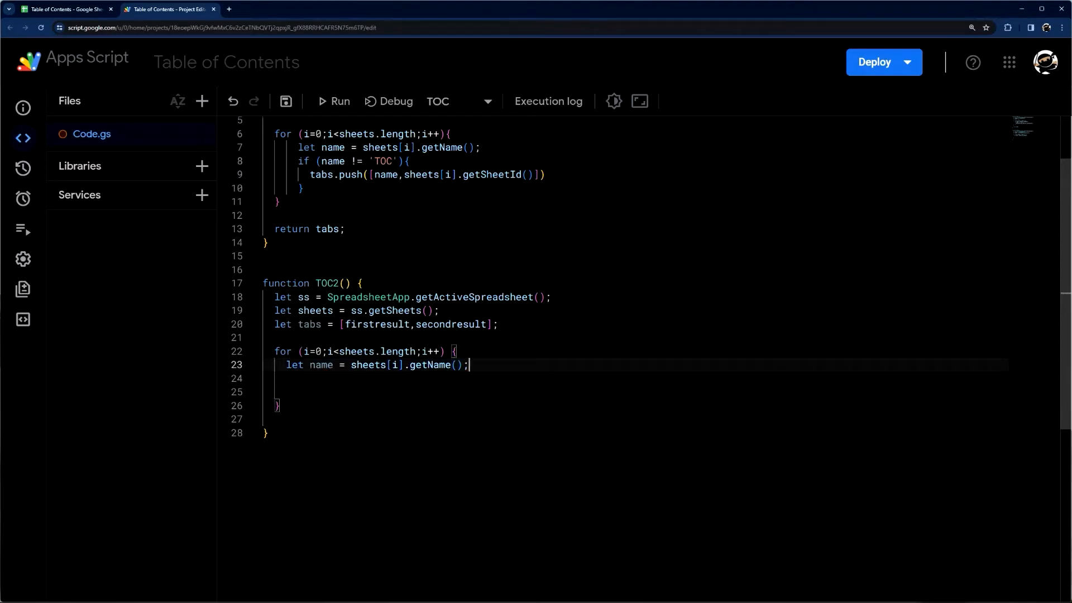
key(Return)
key(Down)
text(if (name !)
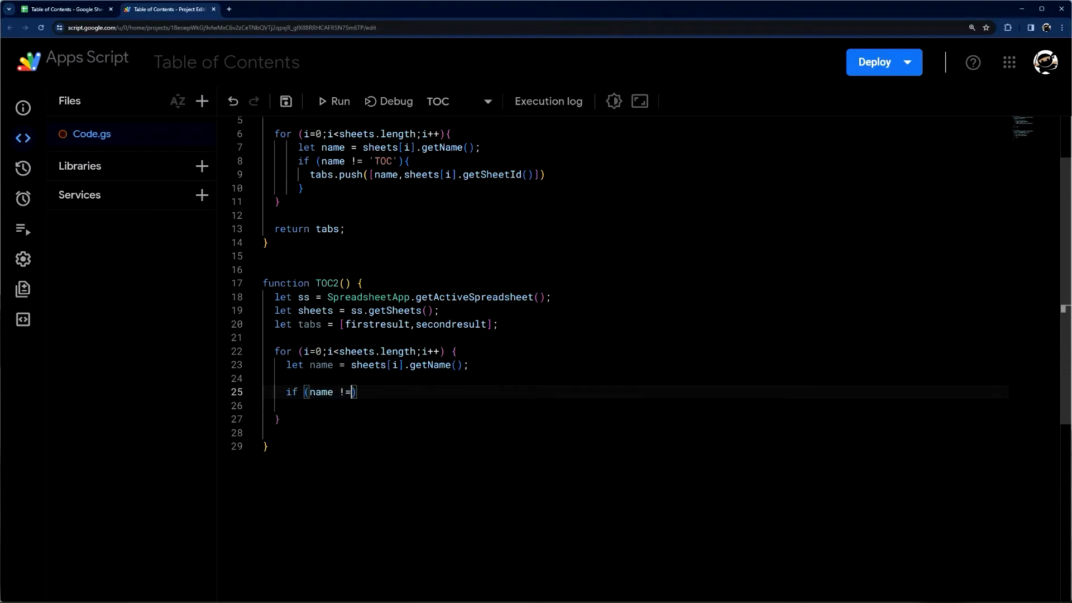
text(= 'TOC')
key(Right)
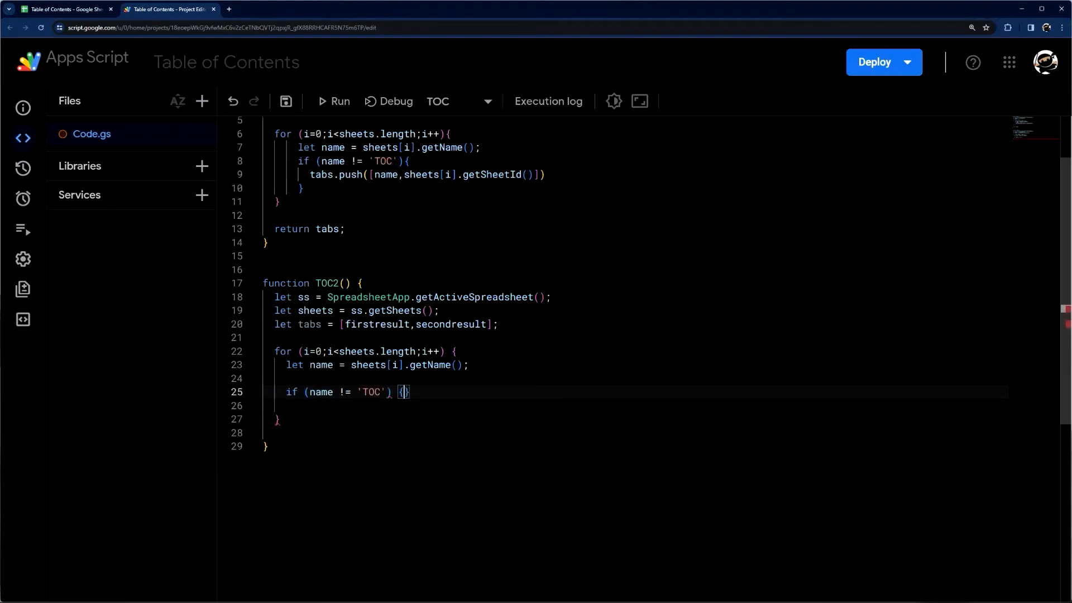
text({)
key(Return)
double_click(371, 392)
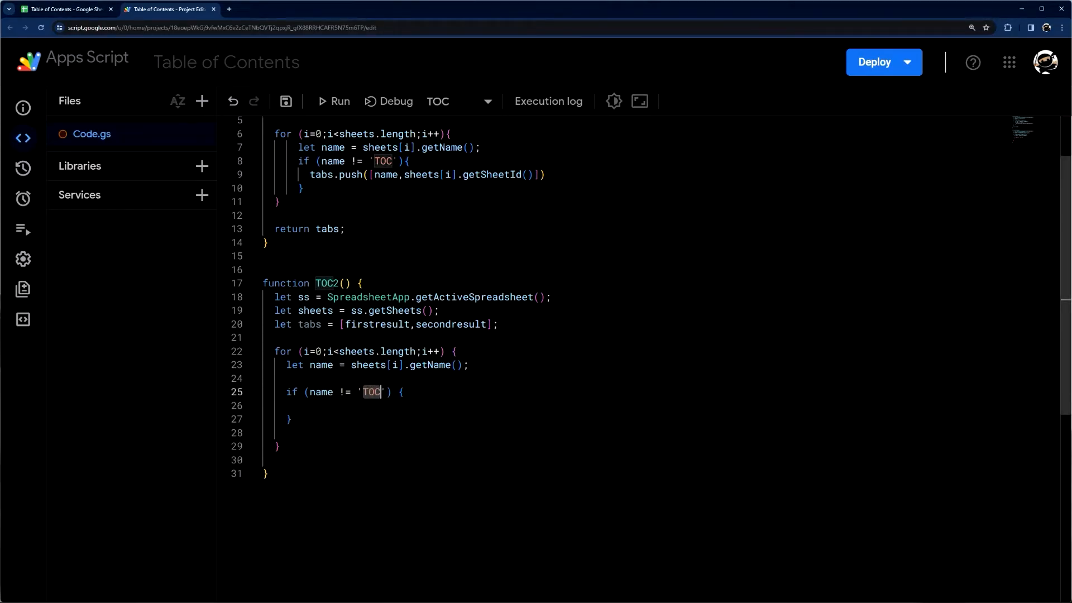
click(387, 392)
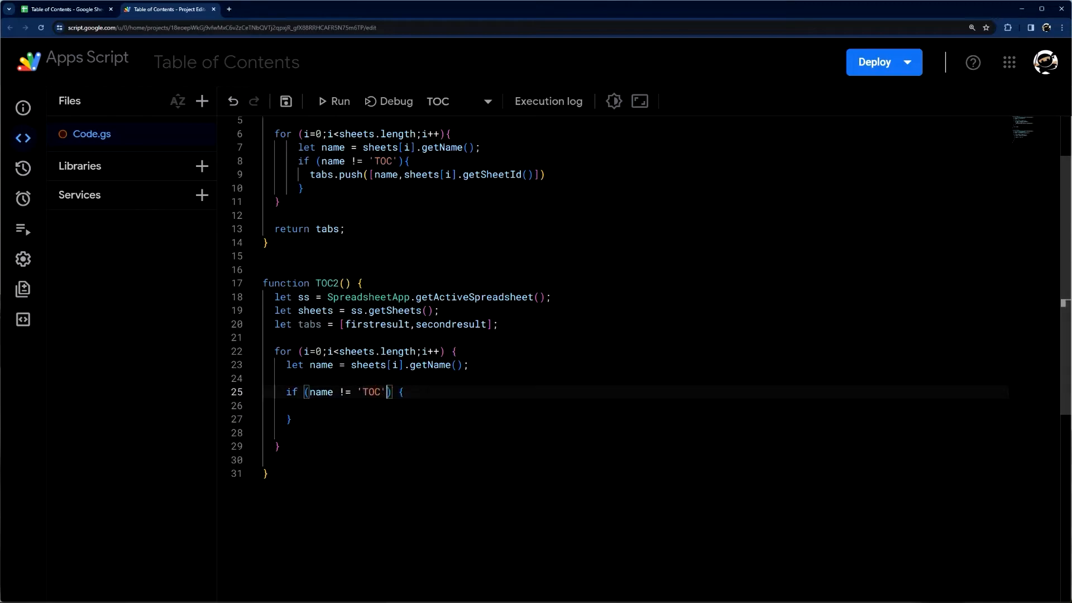
Try extra && conditions excluding Helper and Settings sheets, then delete them.
click(75, 11)
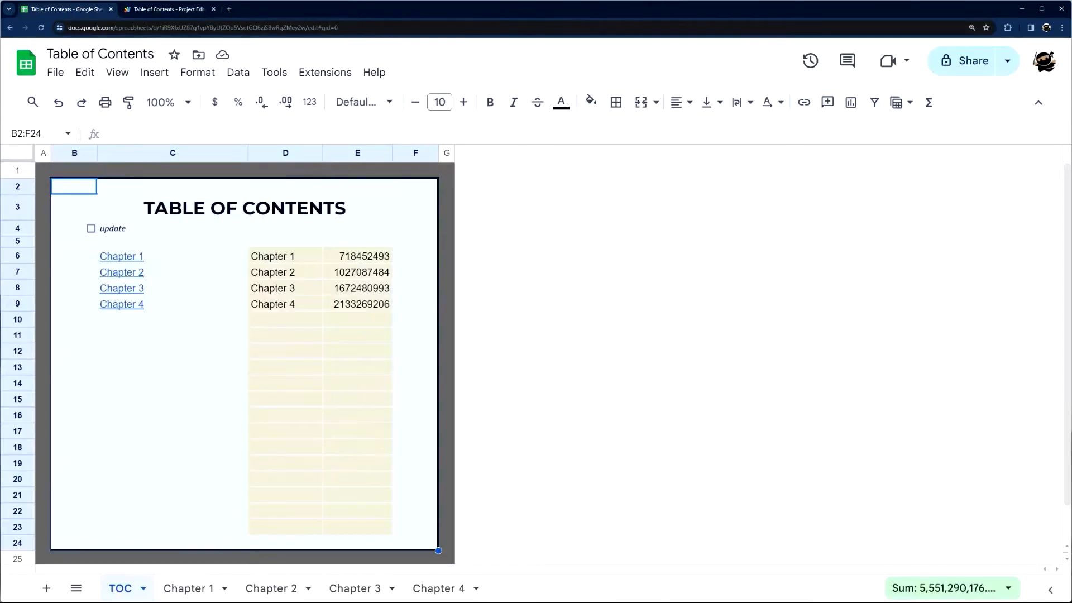
click(168, 9)
text(if (name != 'TOC' ) {)
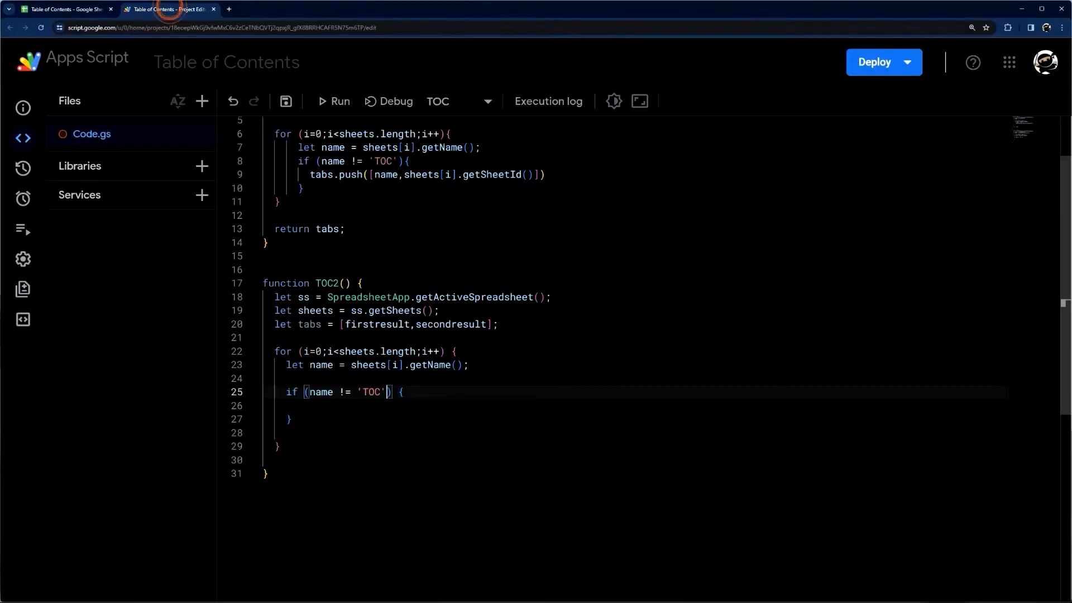
text(&& name )
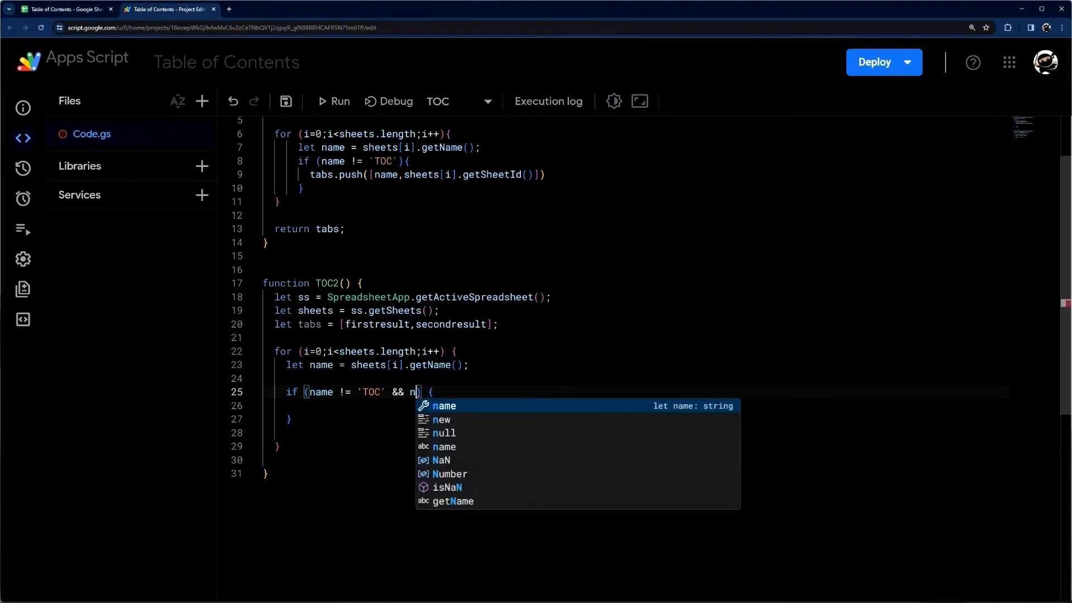
text(!= 'Helper')
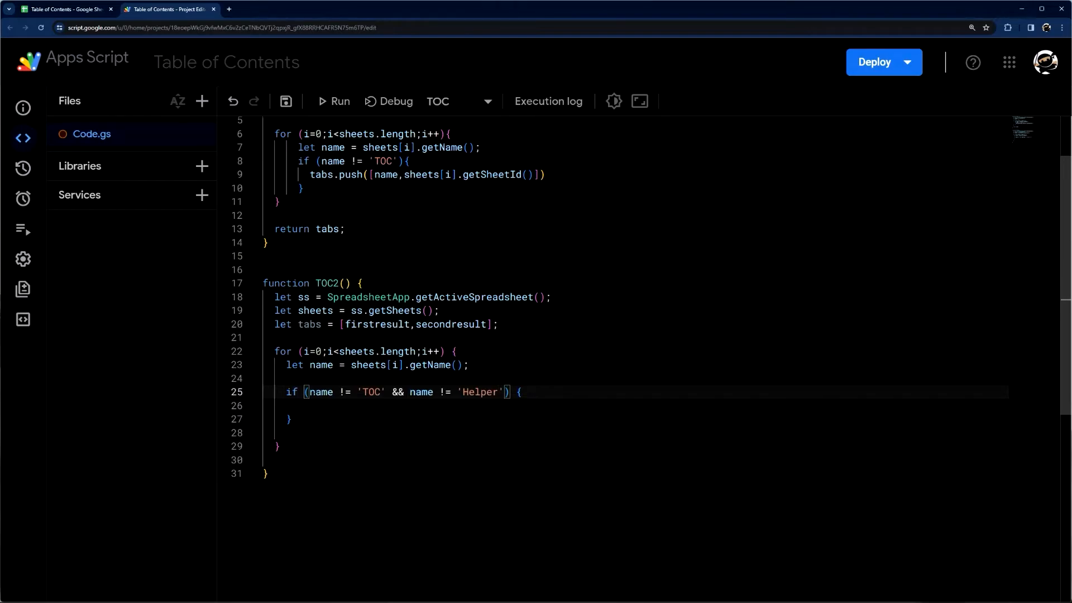
double_click(397, 393)
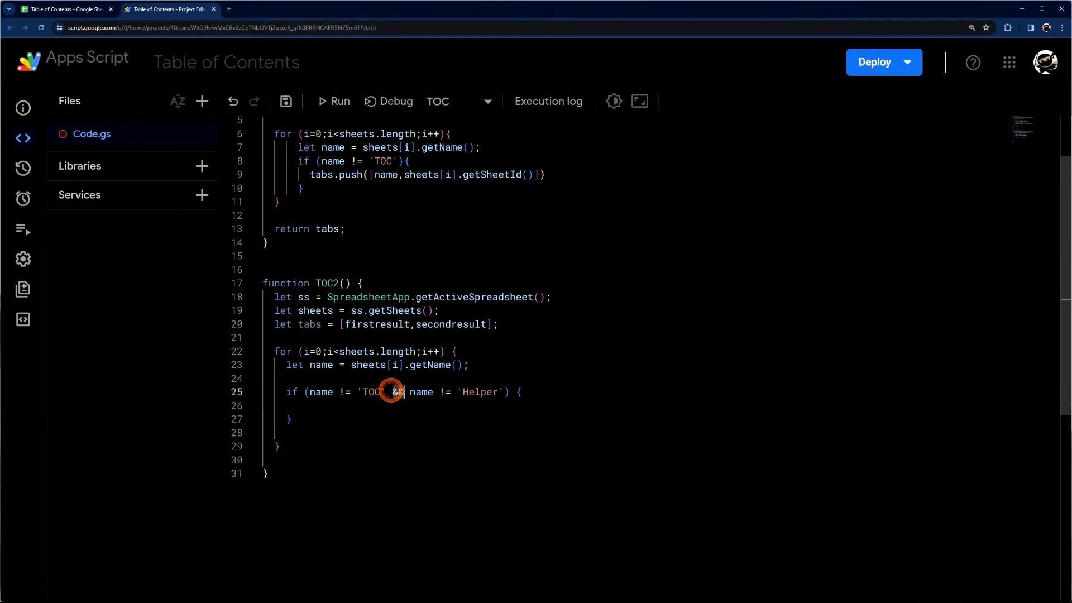
drag(410, 391, 500, 392)
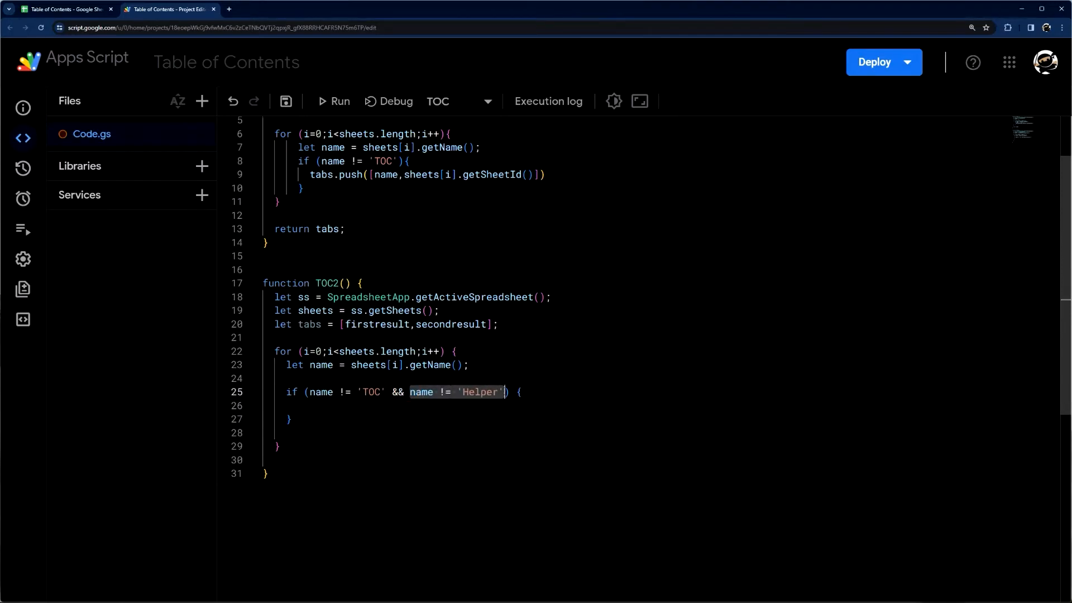
click(506, 392)
text(&& na)
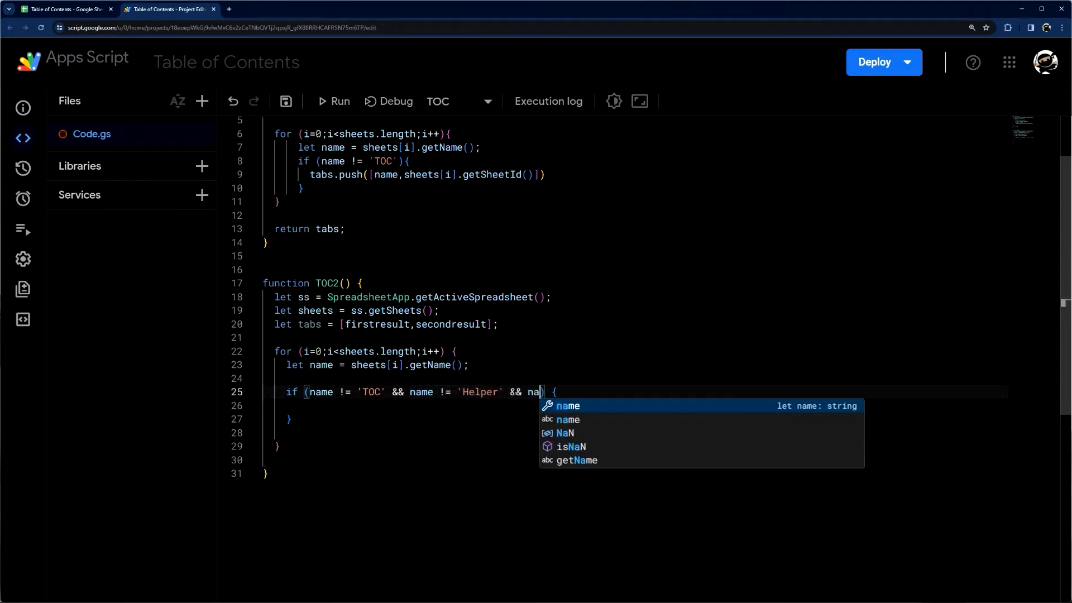
text(me != 'S)
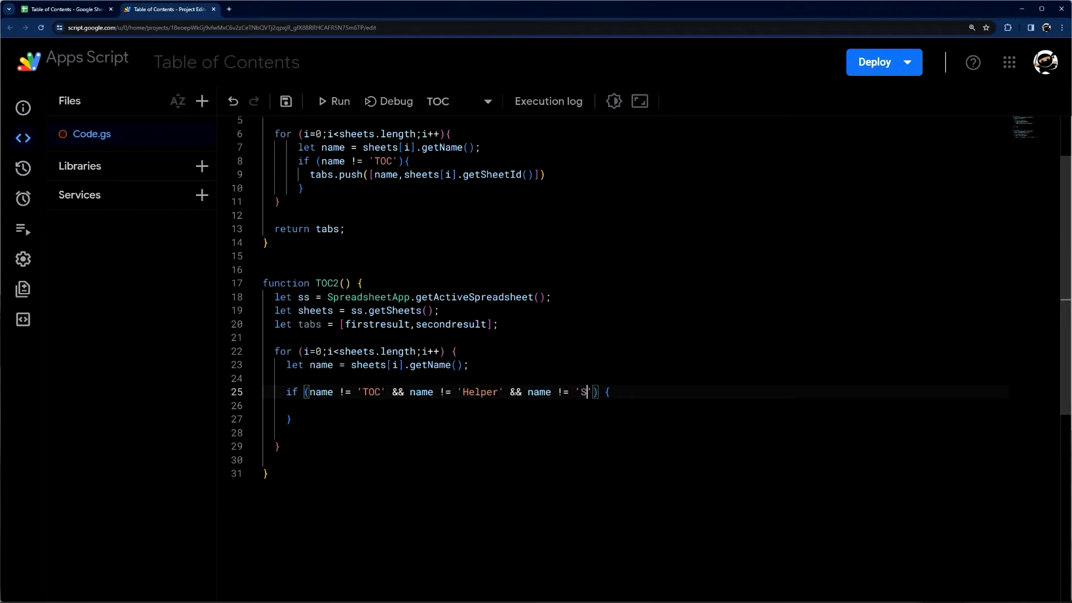
text(ettings)
key(End)
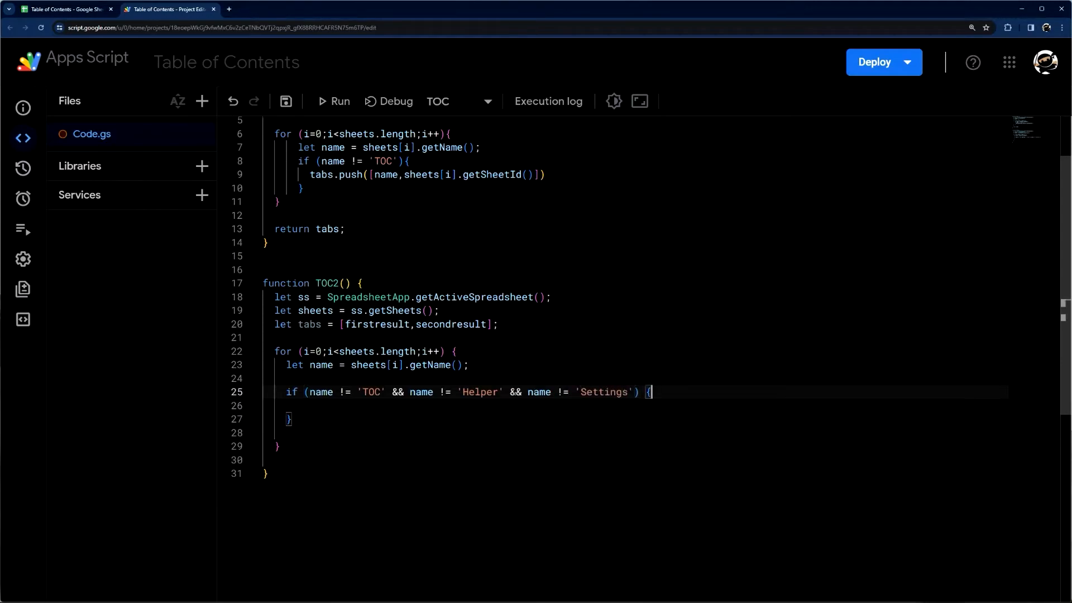
drag(393, 392, 630, 392)
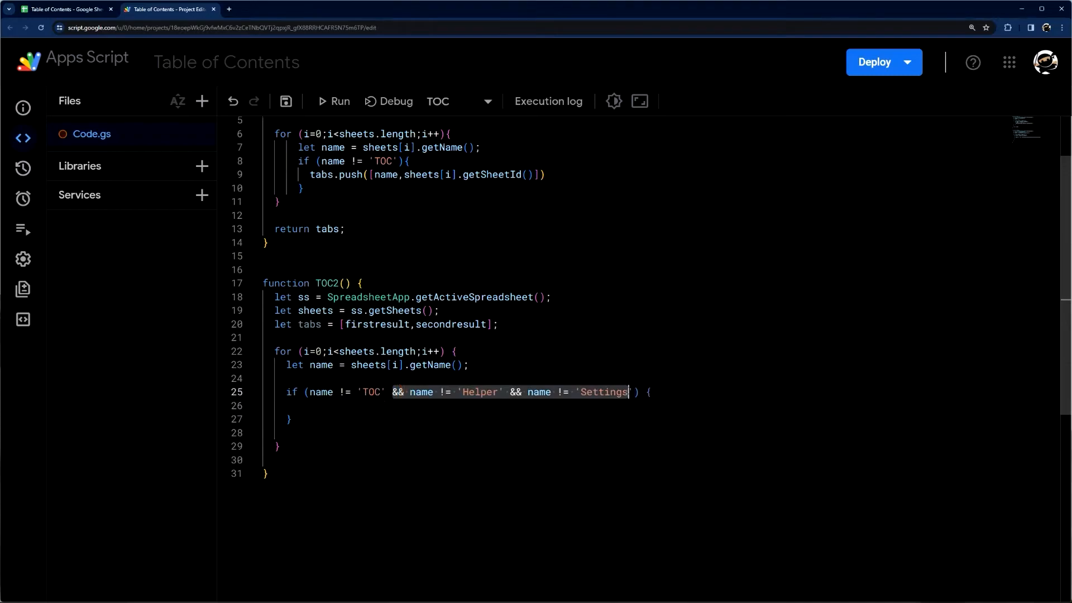
key(BackSpace)
Review TOC's push call and select the firstresult,secondresult placeholders in tabs.
click(367, 402)
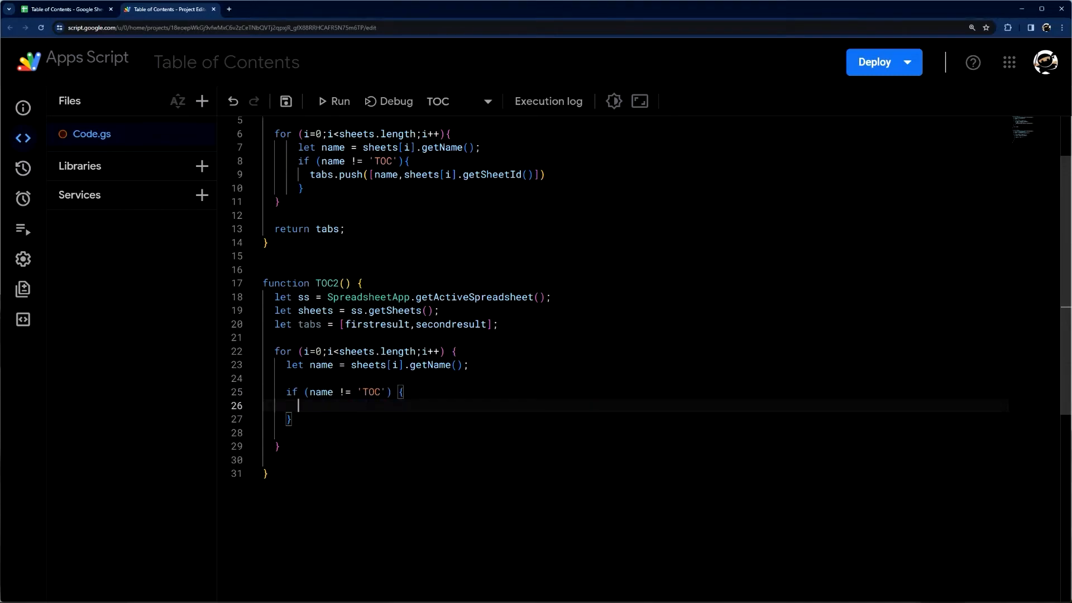
double_click(350, 174)
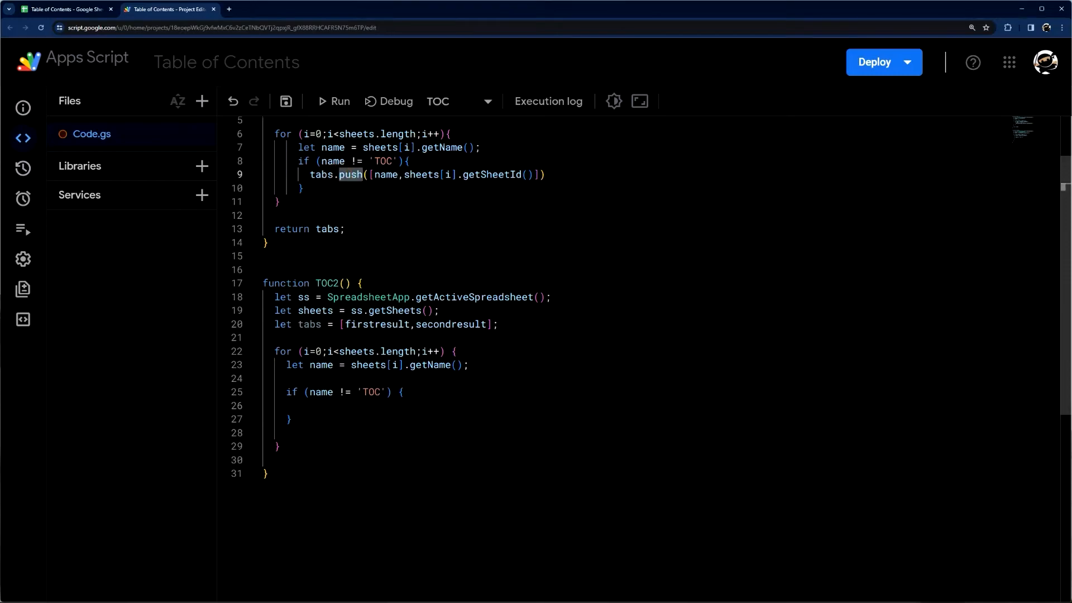
click(309, 405)
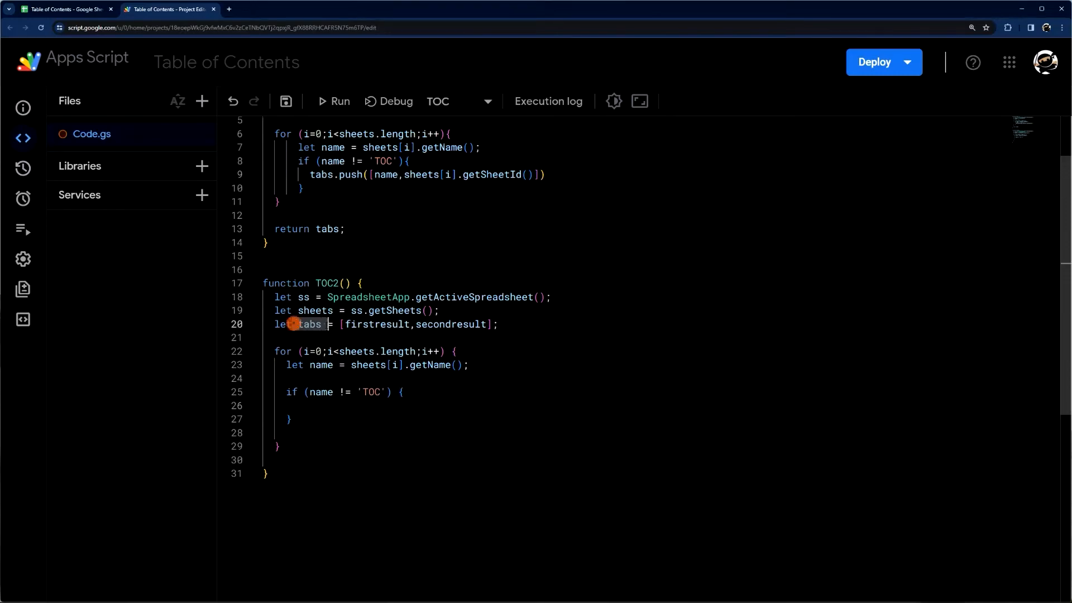
drag(345, 324, 494, 324)
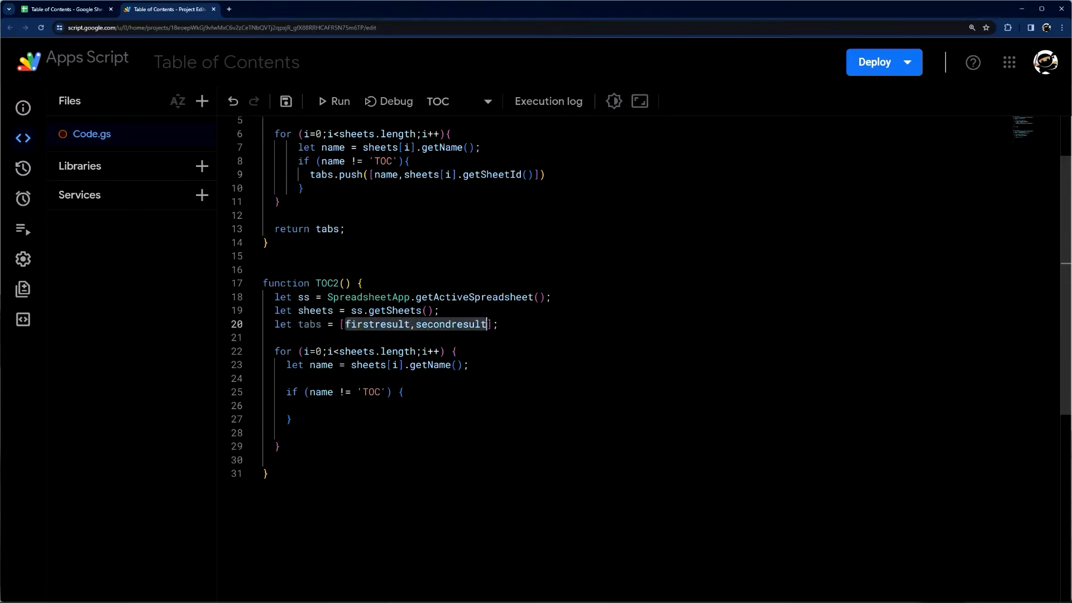
Empty the tabs array and write tabs.push([]) inside the if block.
key(Delete)
click(313, 404)
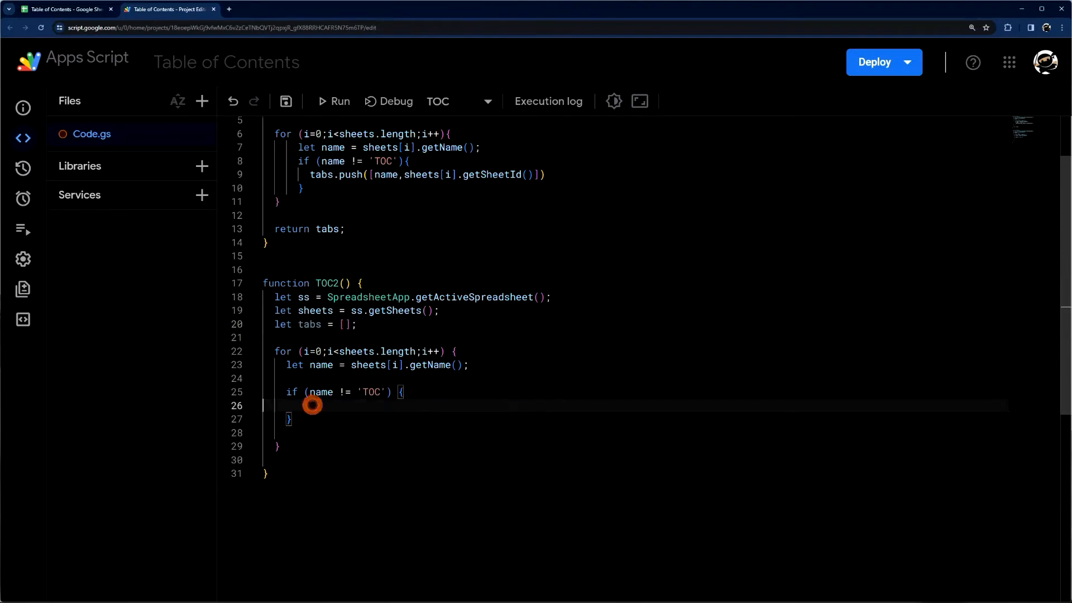
text(tabs.pu)
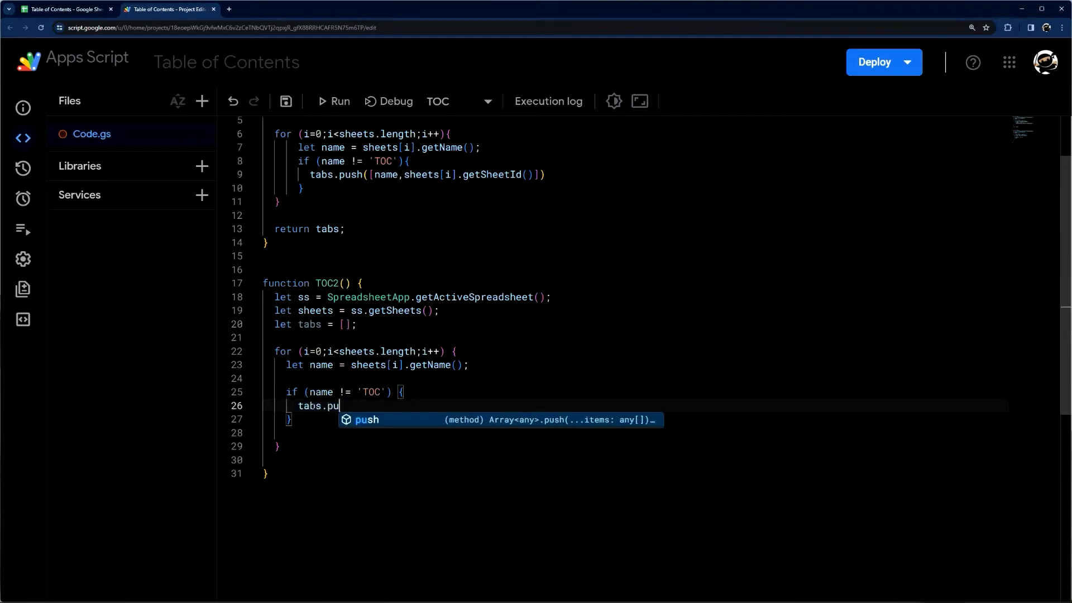
text(sh()
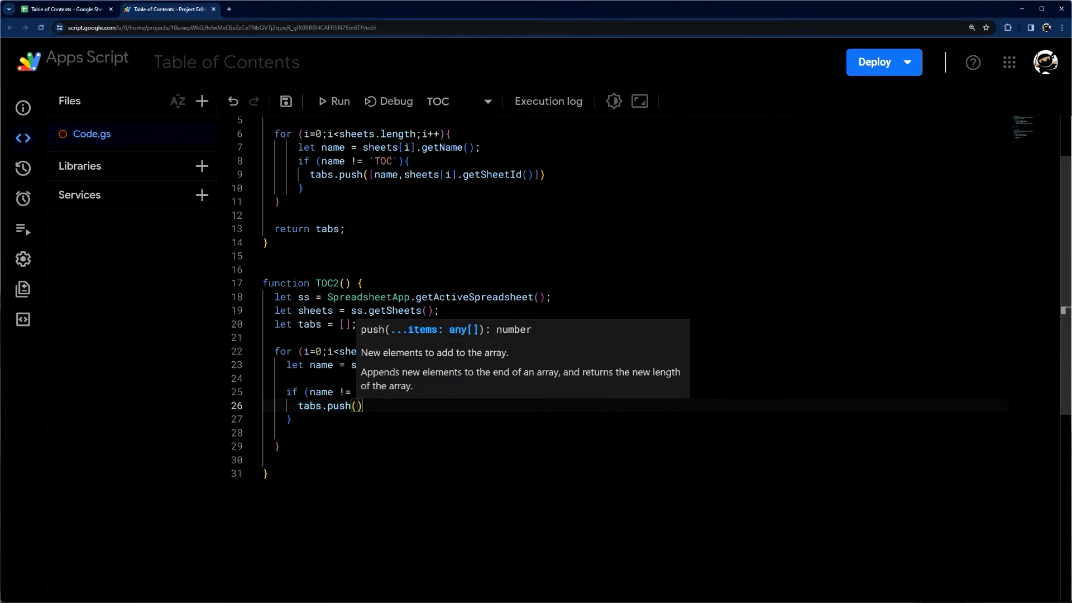
drag(285, 324, 356, 324)
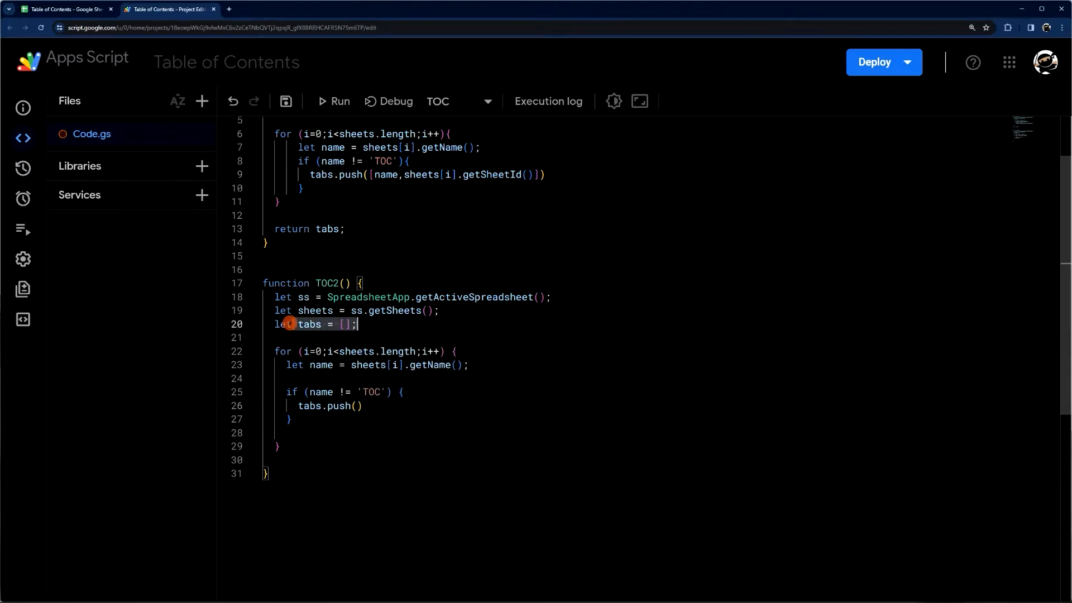
click(358, 405)
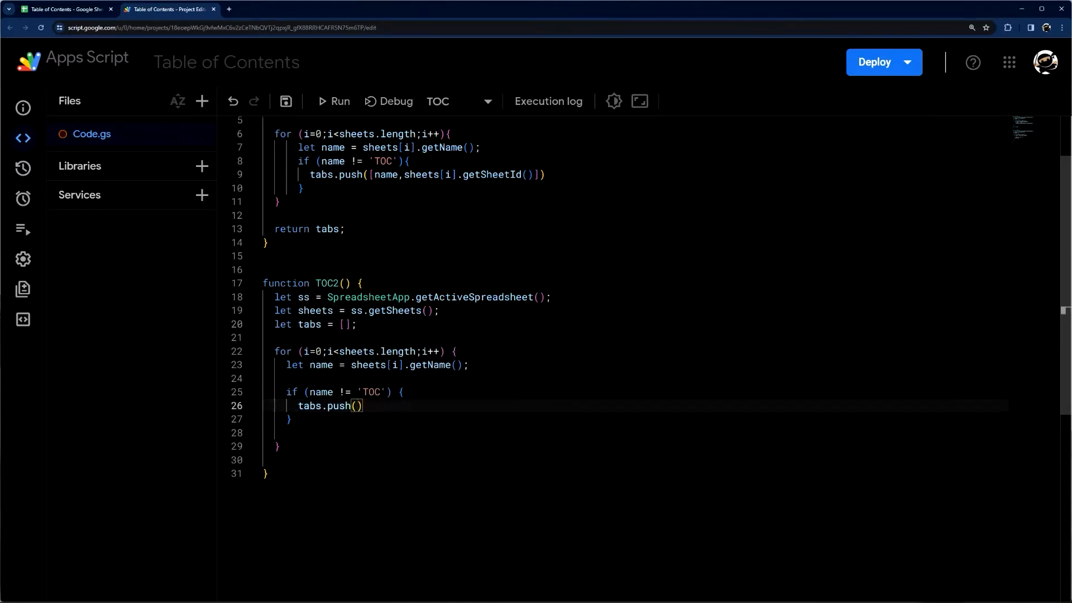
text([)
double_click(362, 406)
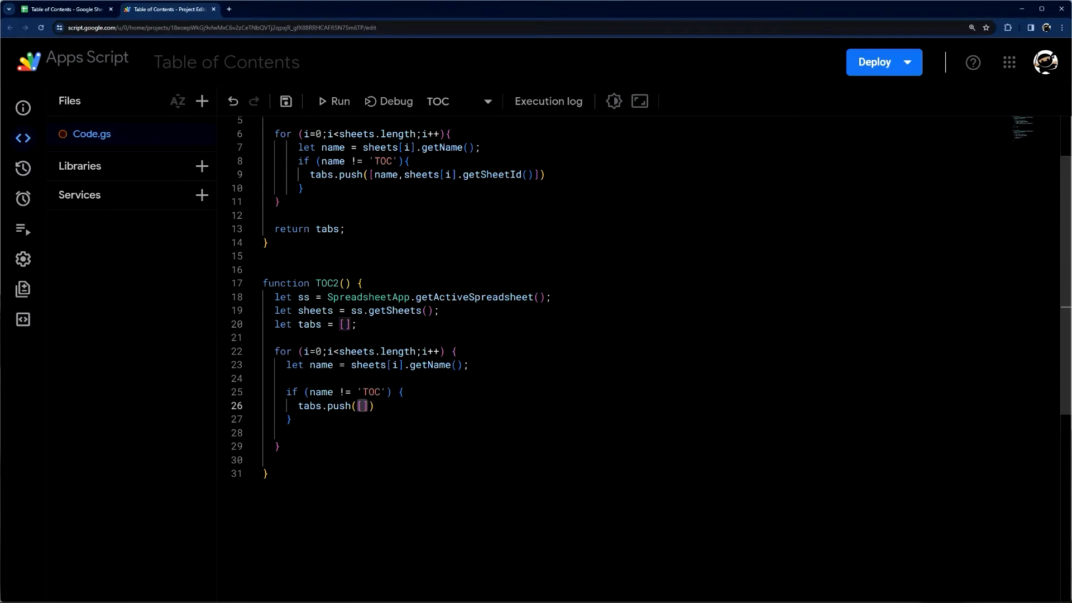
Fill tabs with example pairs [[name,sheetid],[name2,sheet2id]].
click(345, 324)
text([)
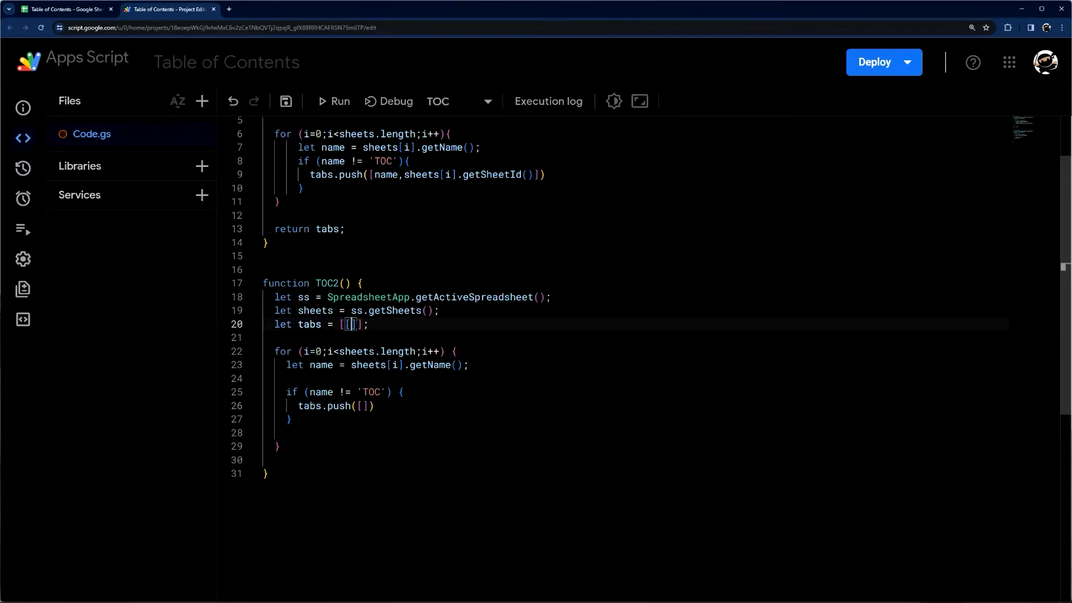
text(name,s)
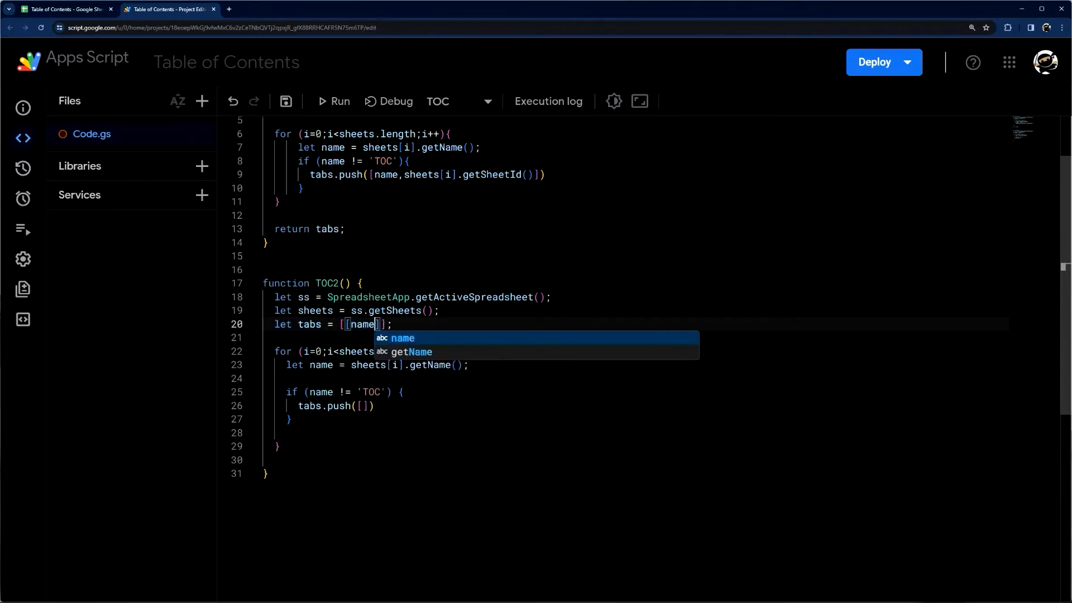
text(heerti)
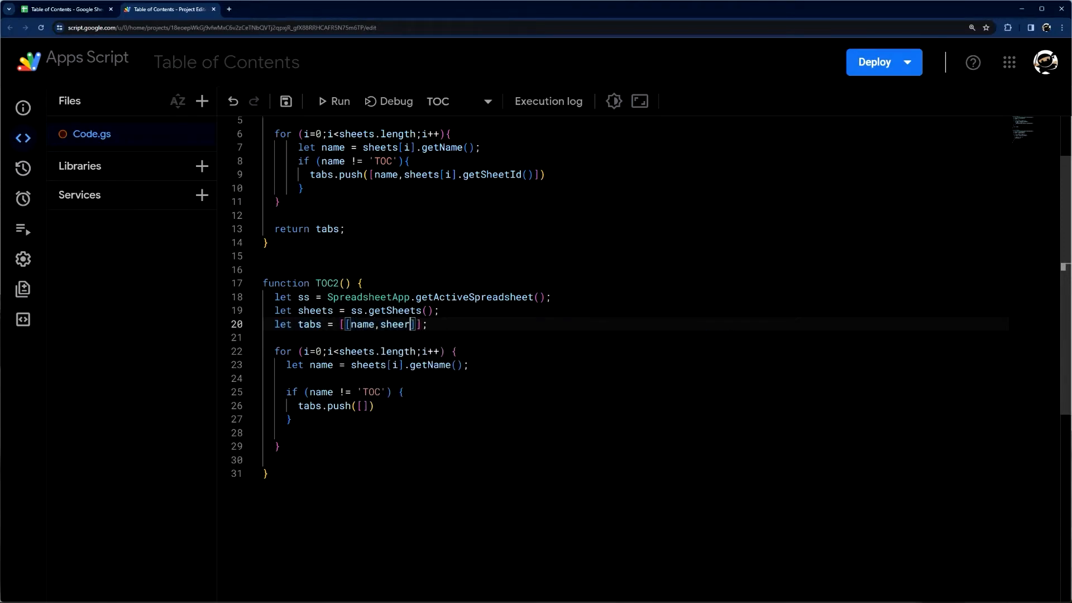
key(BackSpace)
text(tid)
key(Right)
text(,[n)
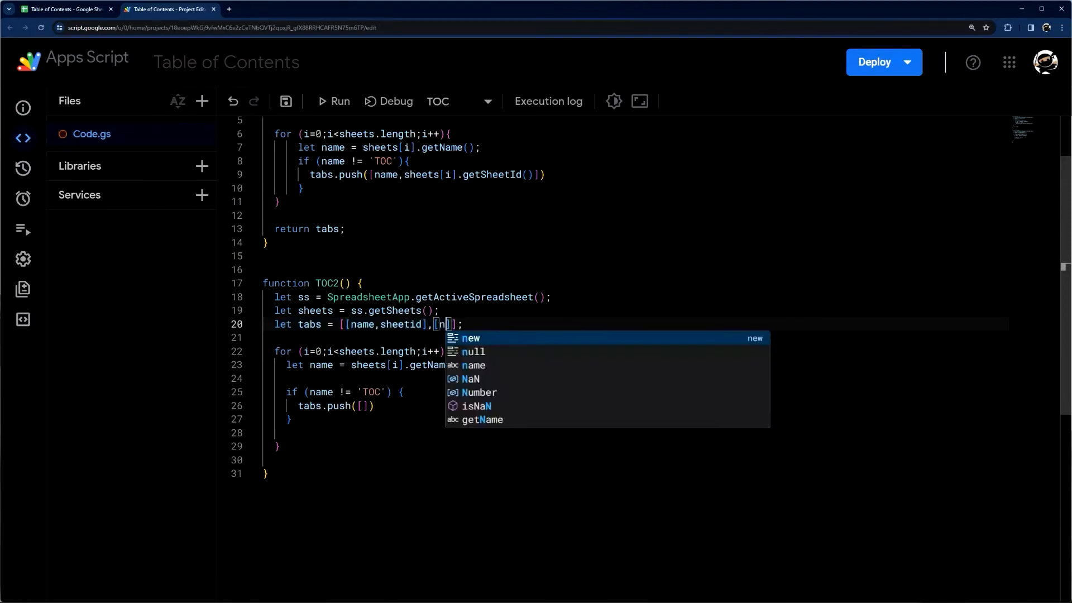
text(ame2,sheet2)
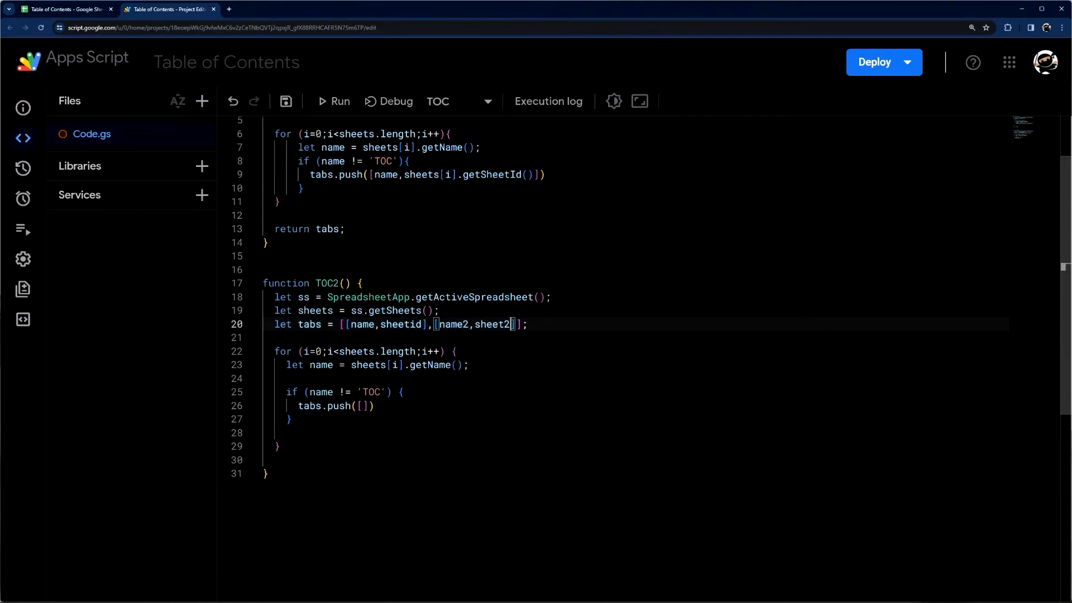
text(id)
drag(346, 324, 428, 324)
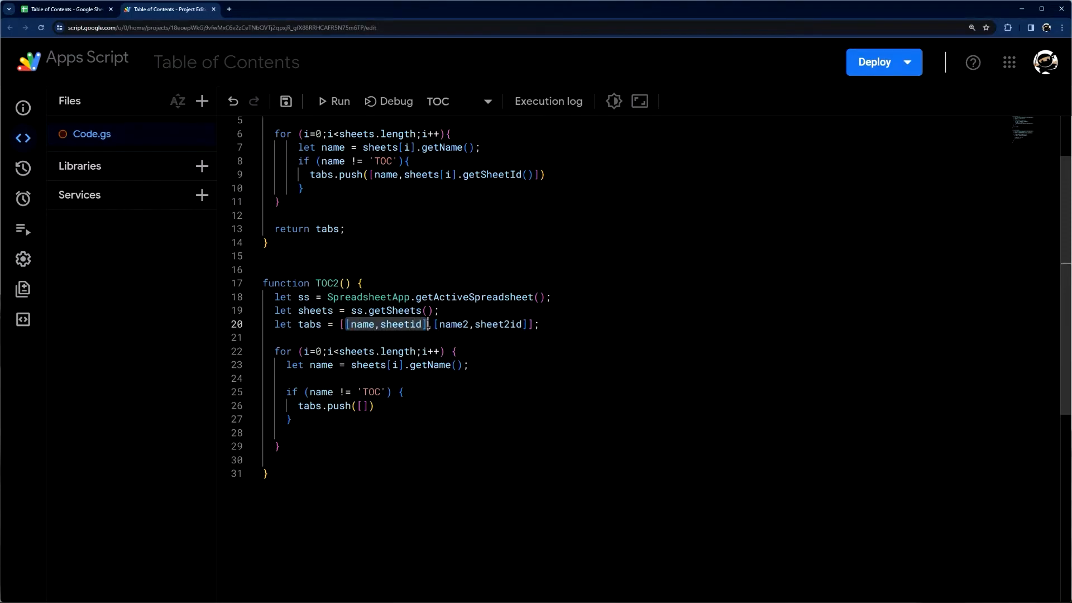
Compare the example pairs with the chapter name and ID rows in columns D:E.
click(66, 10)
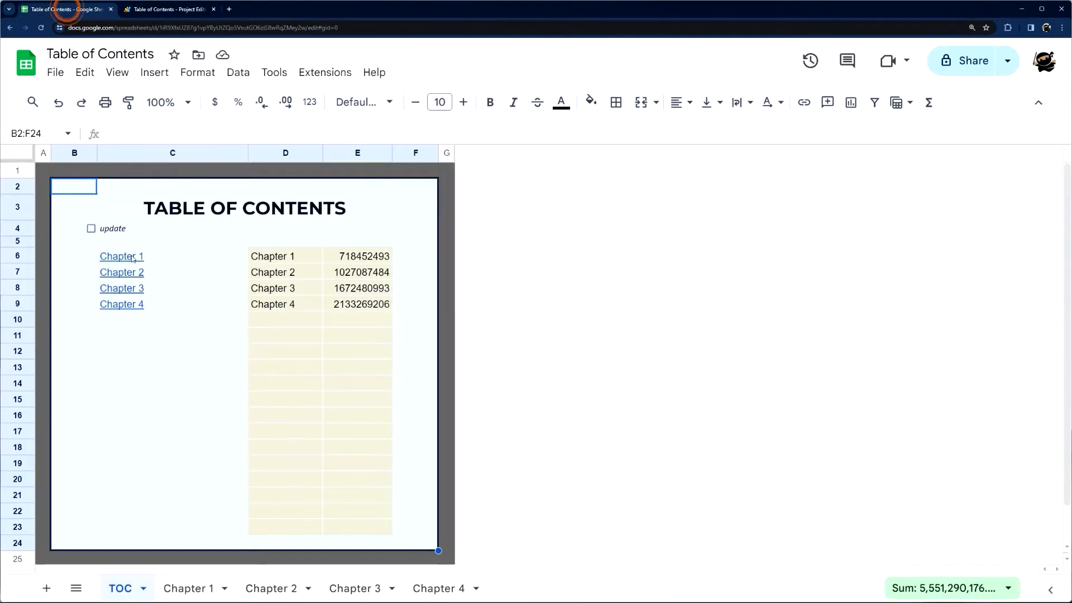
drag(285, 257, 357, 256)
mouse_move(272, 273)
mouse_down()
mouse_move(356, 272)
mouse_move(357, 289)
mouse_up()
Delete the example pairs so tabs starts empty again.
click(168, 9)
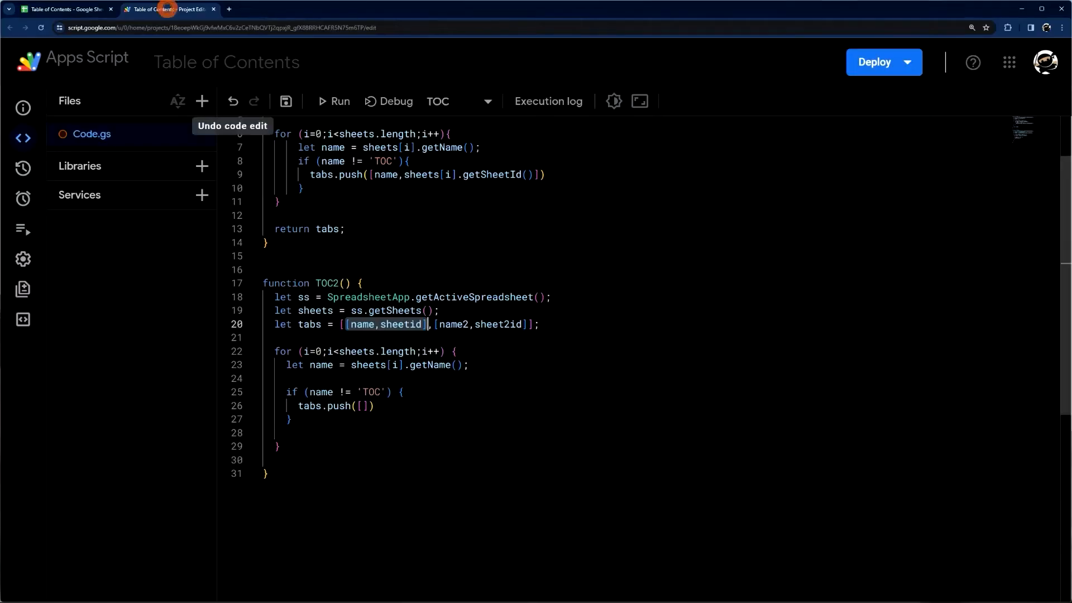
click(369, 324)
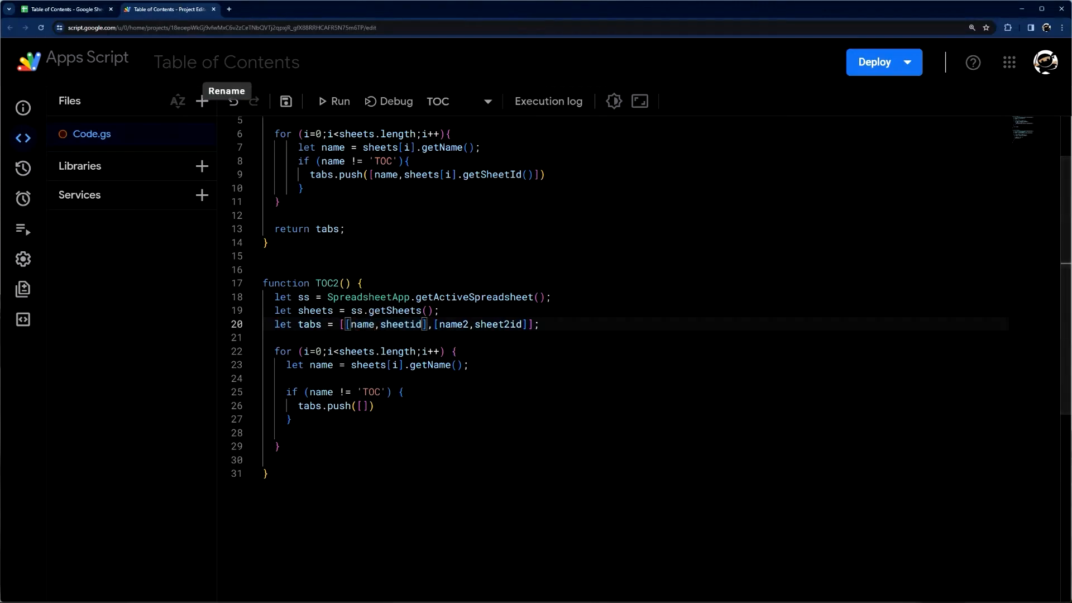
drag(346, 325, 531, 324)
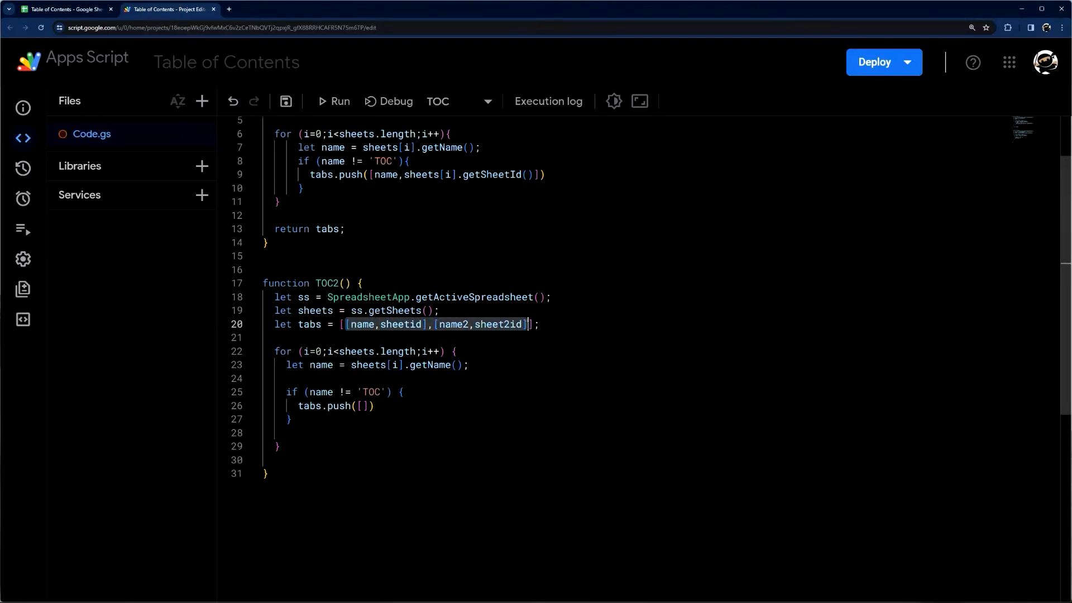
key(BackSpace)
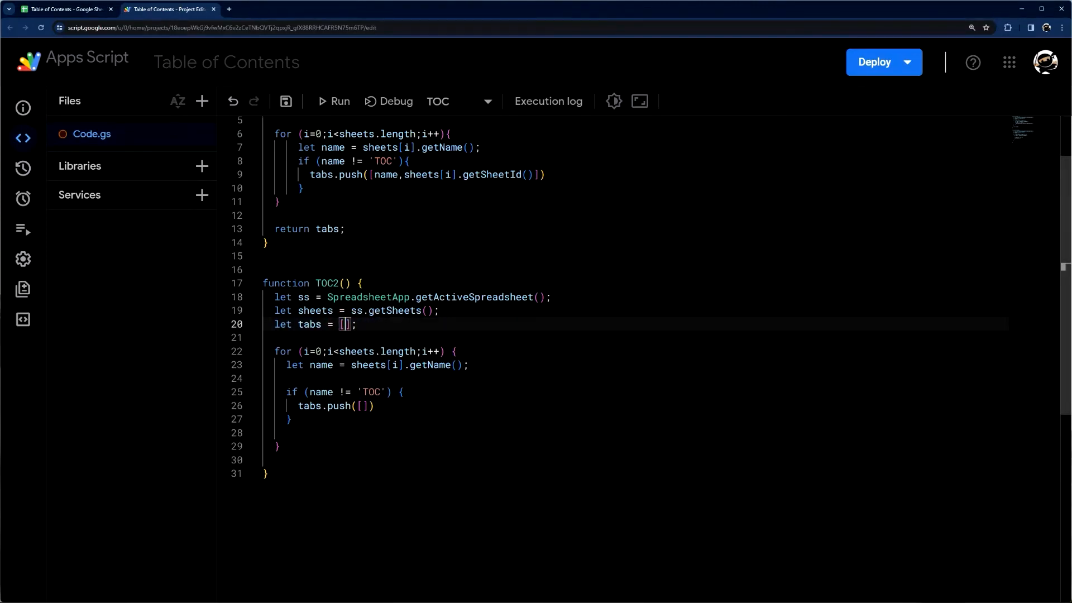
Make the push argument [name, sheets[i]] by copying the sheet reference.
click(364, 406)
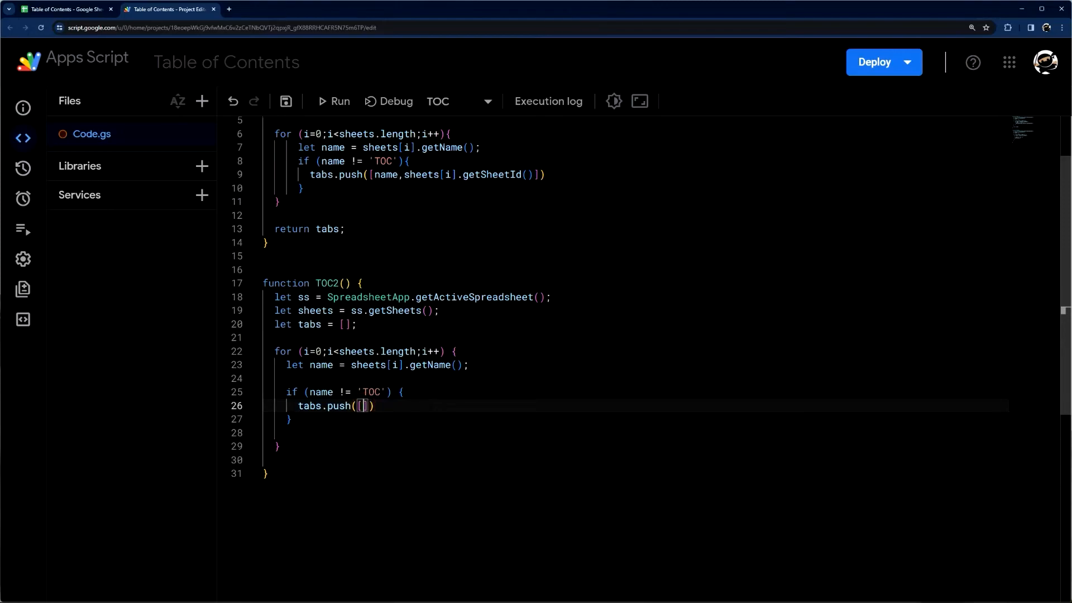
text(name,)
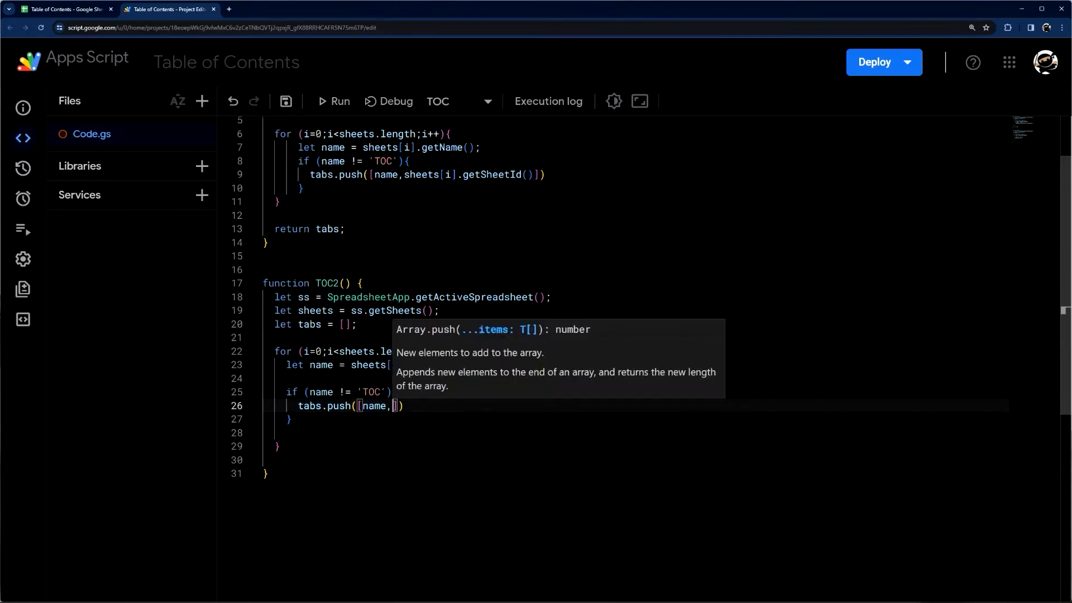
drag(351, 364, 405, 364)
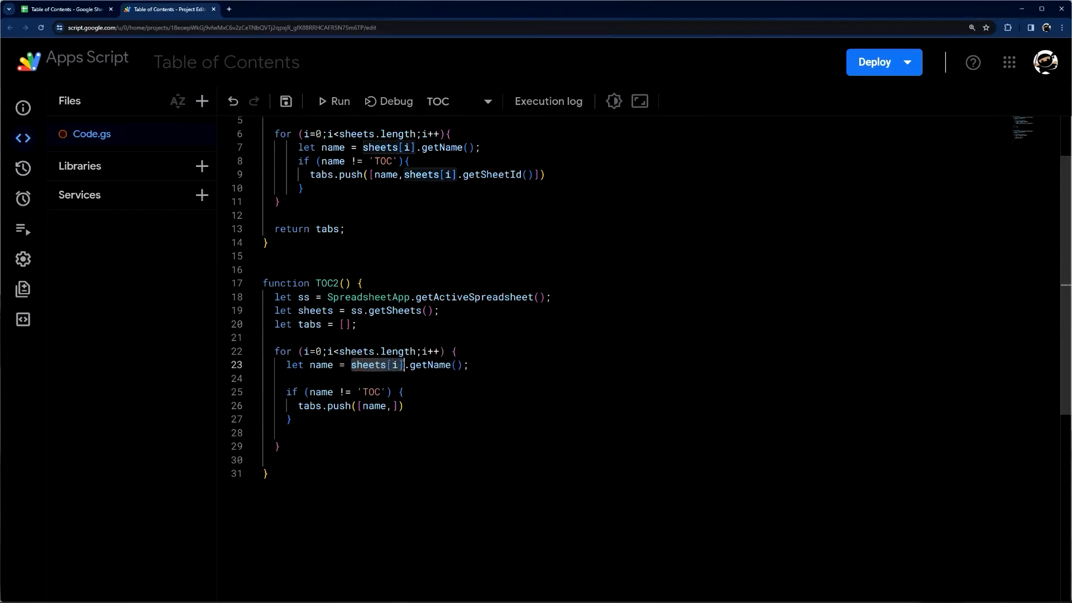
key(ctrl+c)
click(390, 405)
key(ctrl+v)
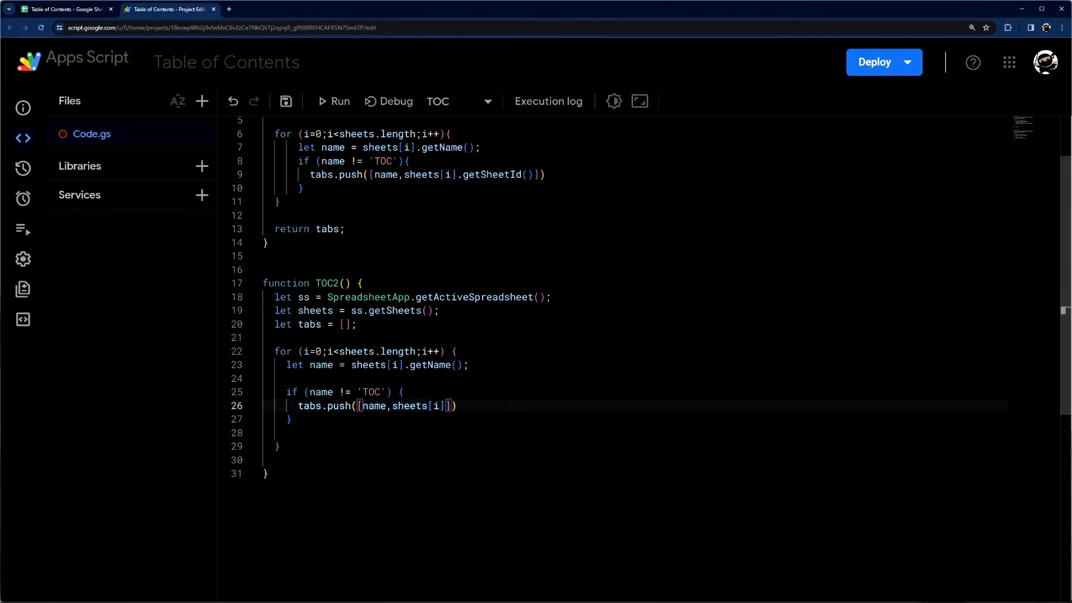
Review the loop's index mechanics and append .getSheetId(); to sheets[i] in push.
click(393, 365)
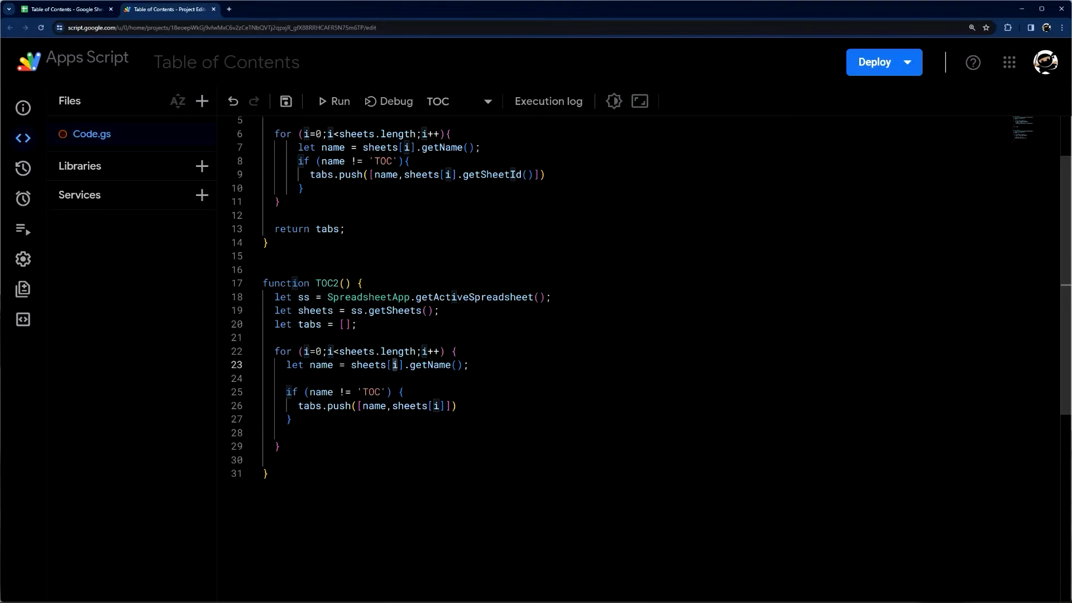
click(433, 351)
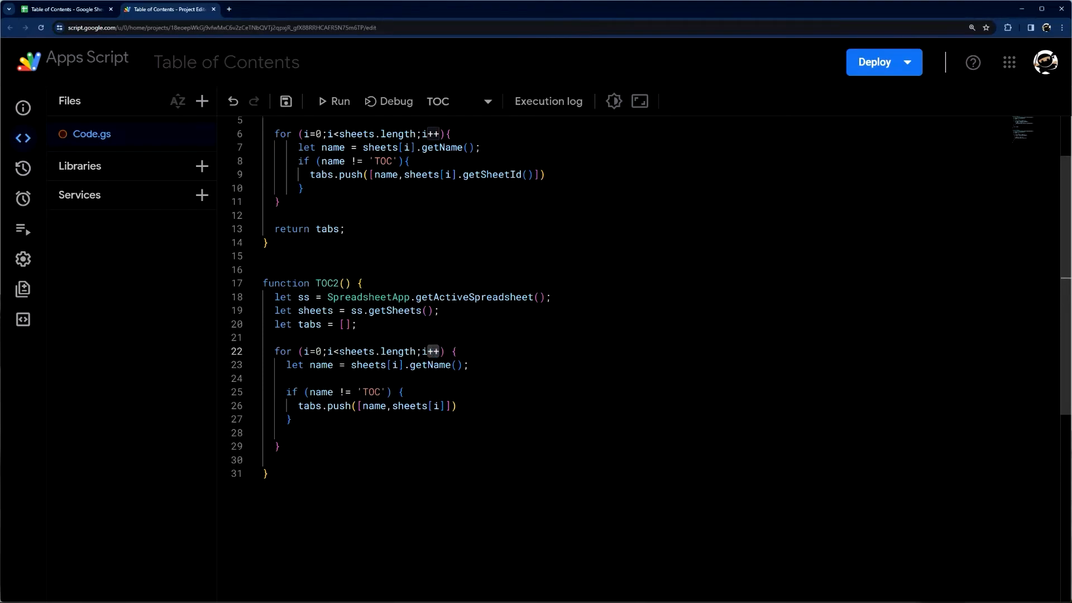
drag(327, 351, 417, 351)
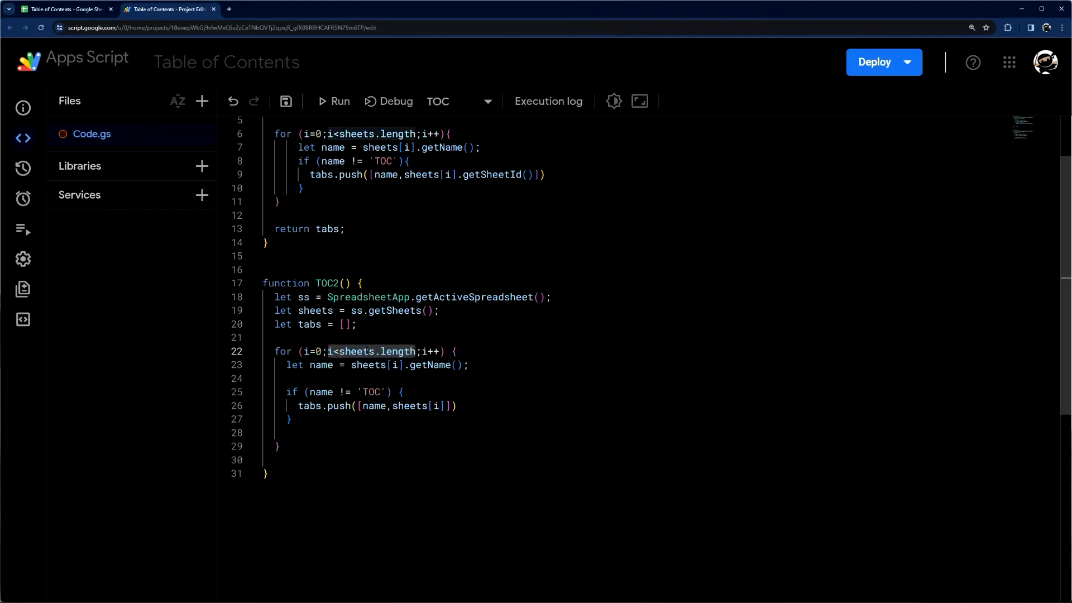
drag(439, 311, 297, 310)
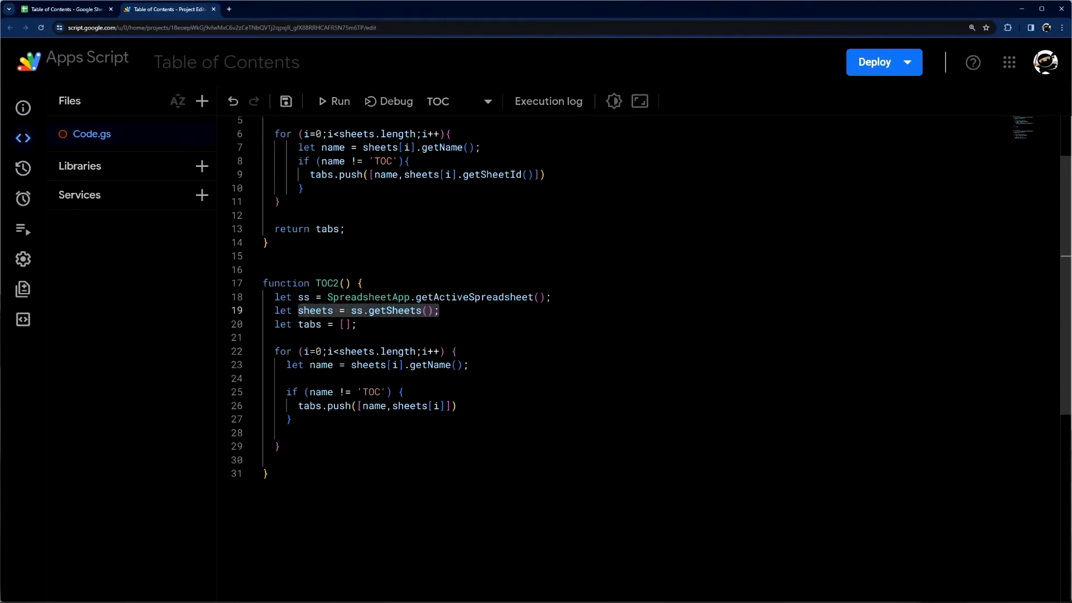
click(447, 406)
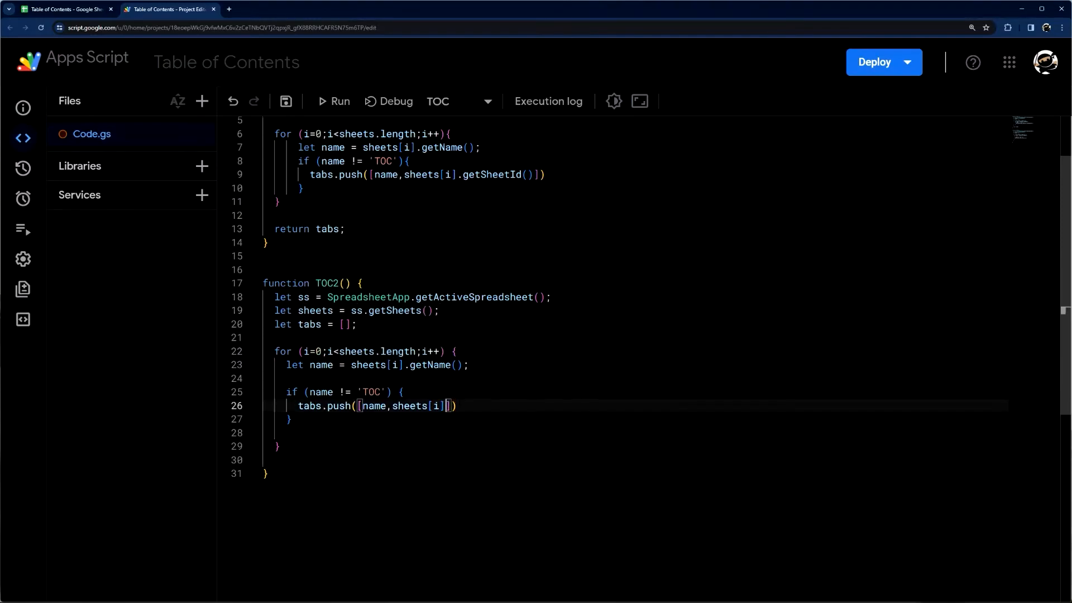
text(.)
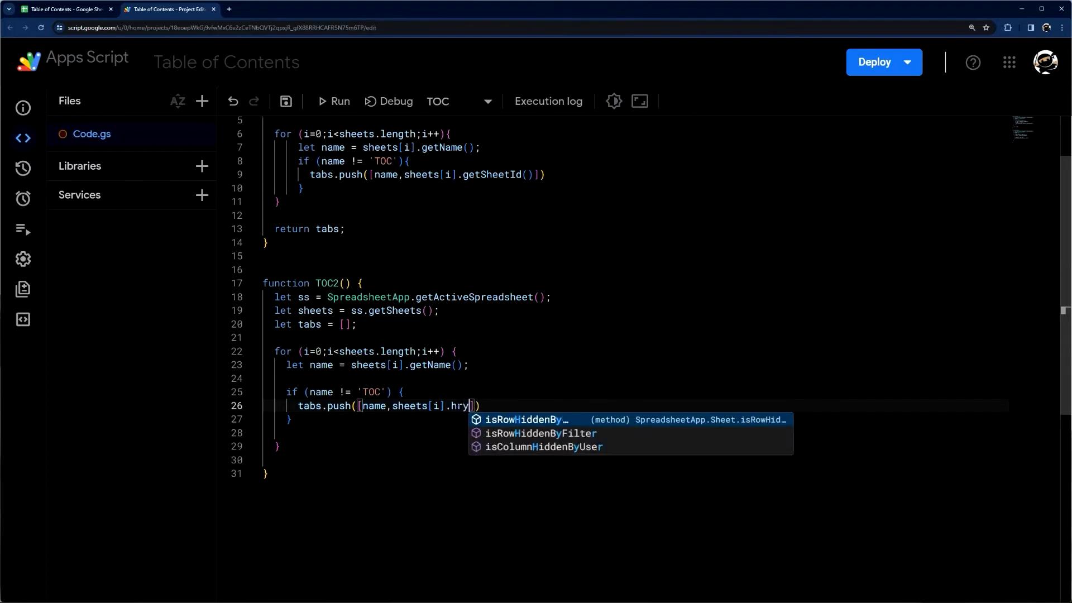
text(getS)
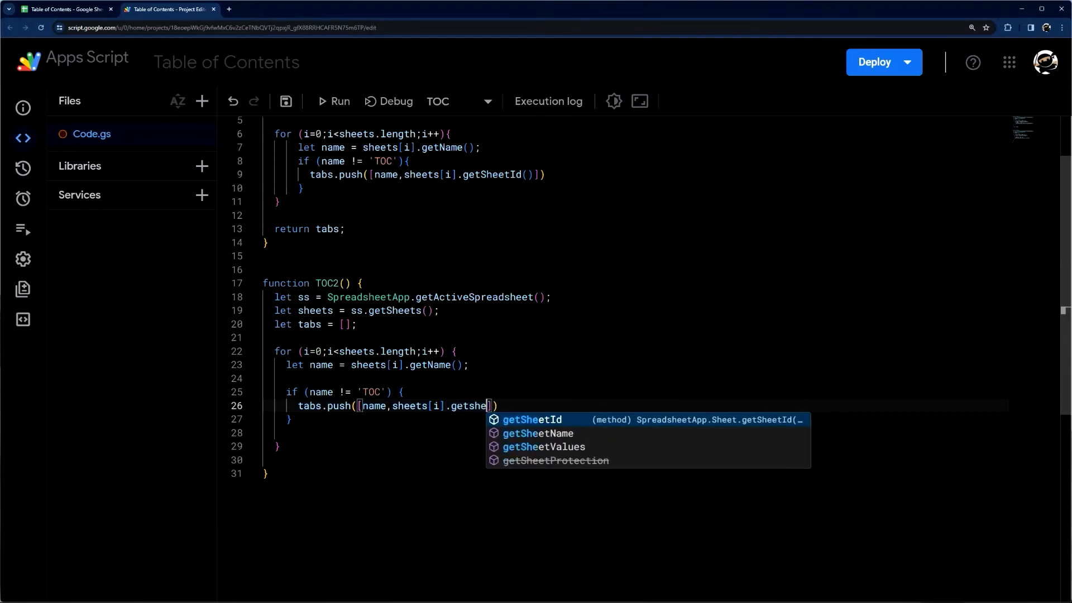
key(Tab)
key(Right)
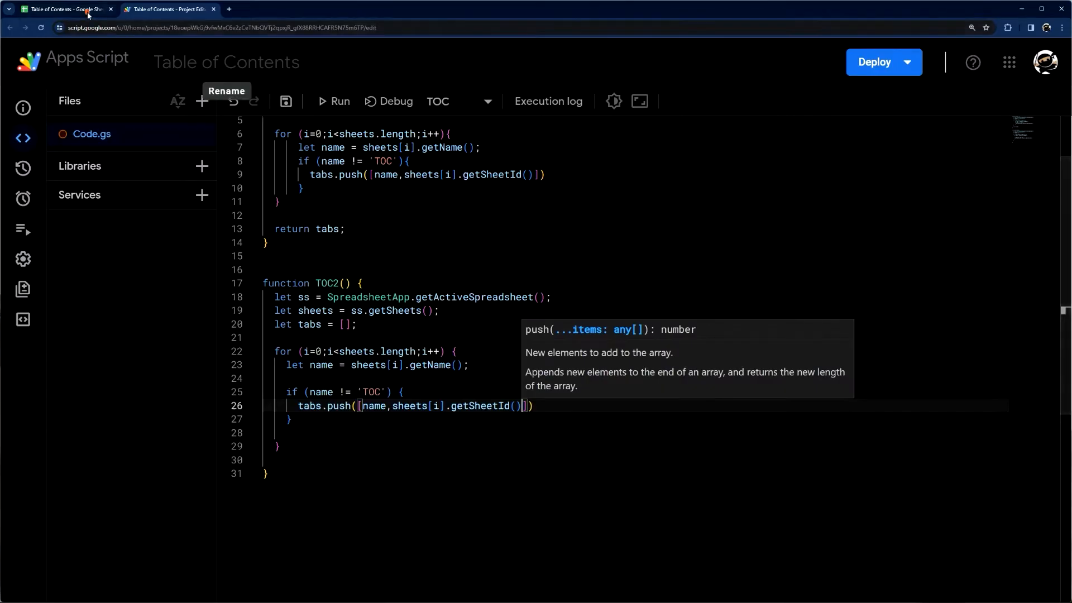
click(67, 9)
Check Chapter 1's #gid in the URL against its stored ID, then return to the editor.
click(189, 588)
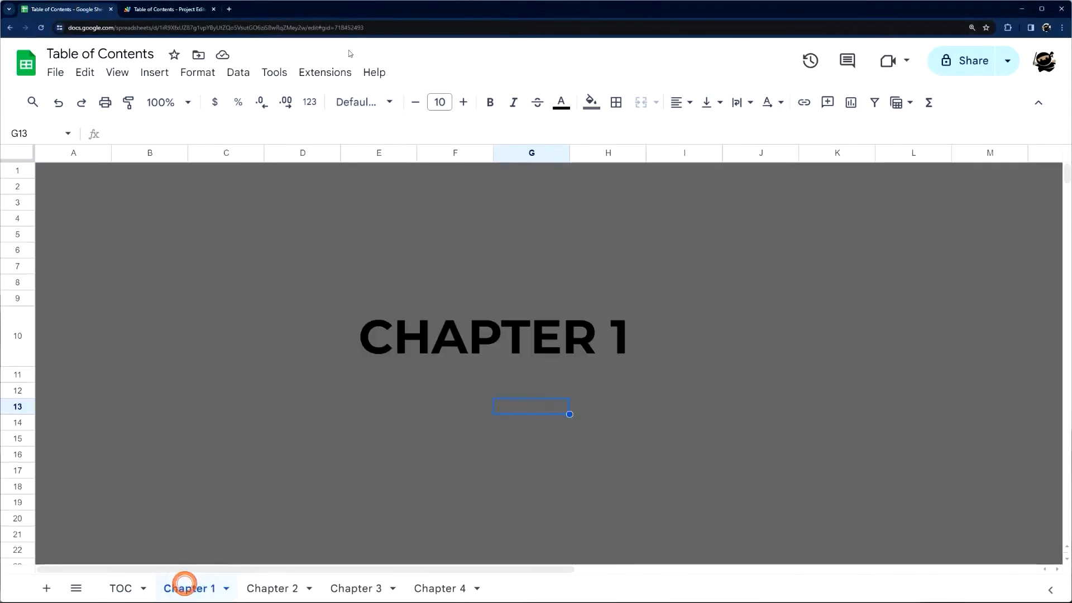
drag(334, 27, 383, 27)
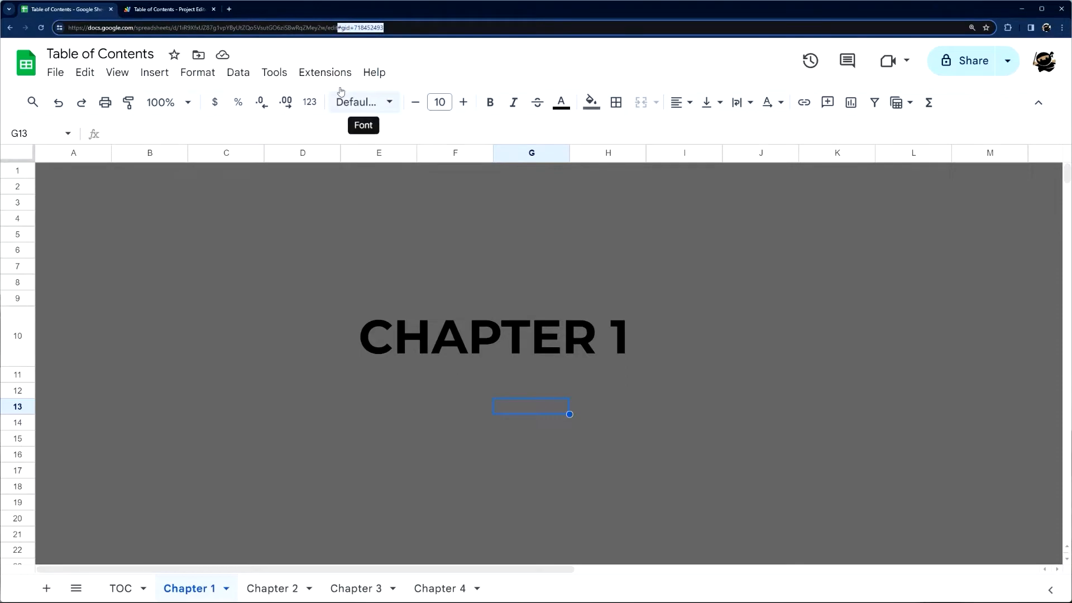
click(139, 10)
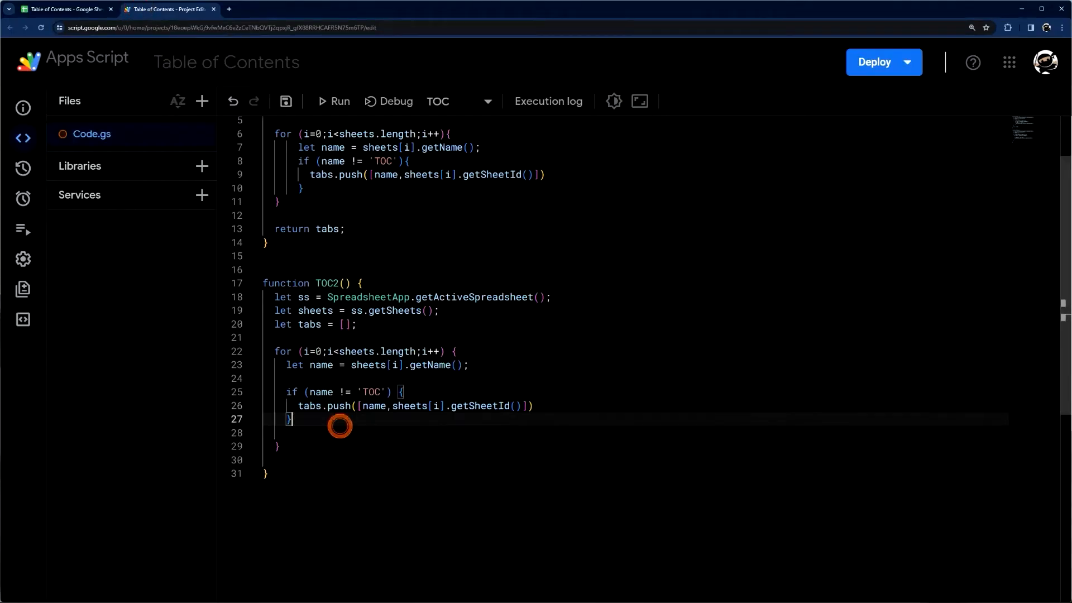
Remove TOC2's blank lines and add return tabs; after the for loop.
click(334, 432)
key(BackSpace)
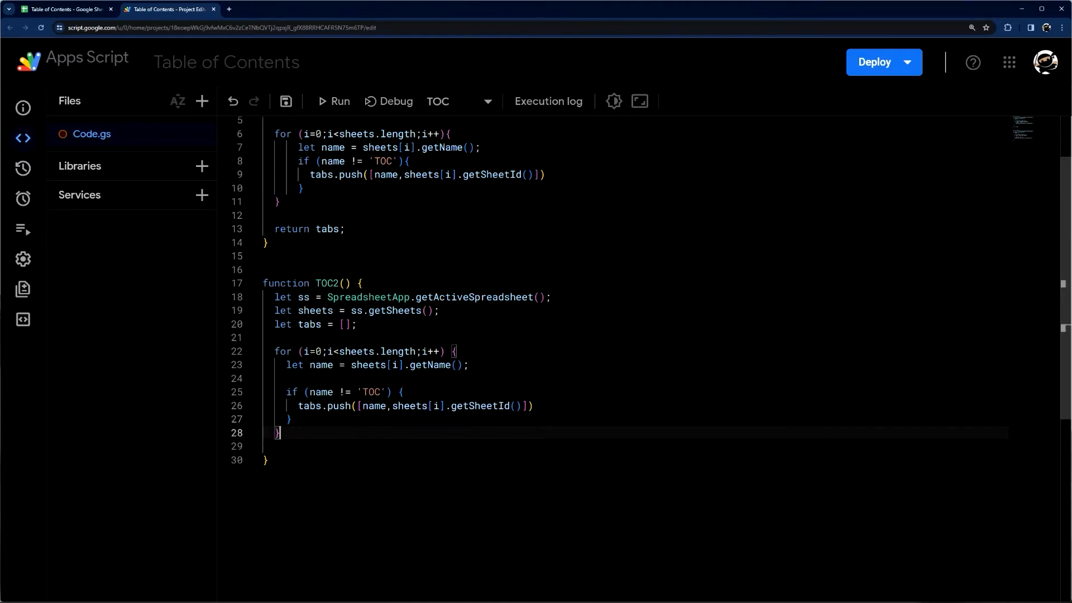
click(286, 392)
key(BackSpace)
key(Down)
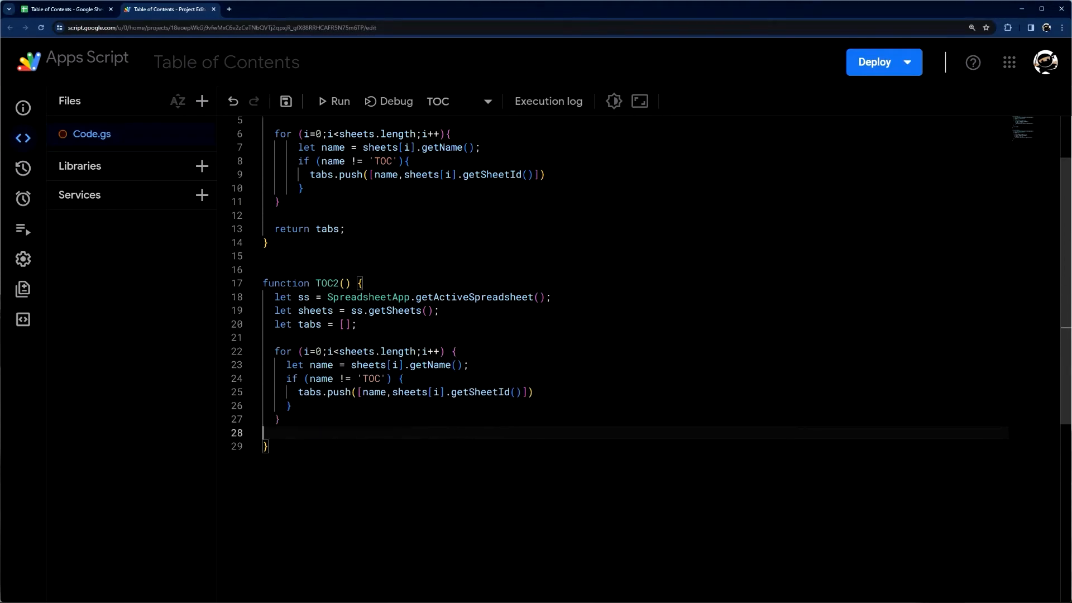
key(Return)
text(return )
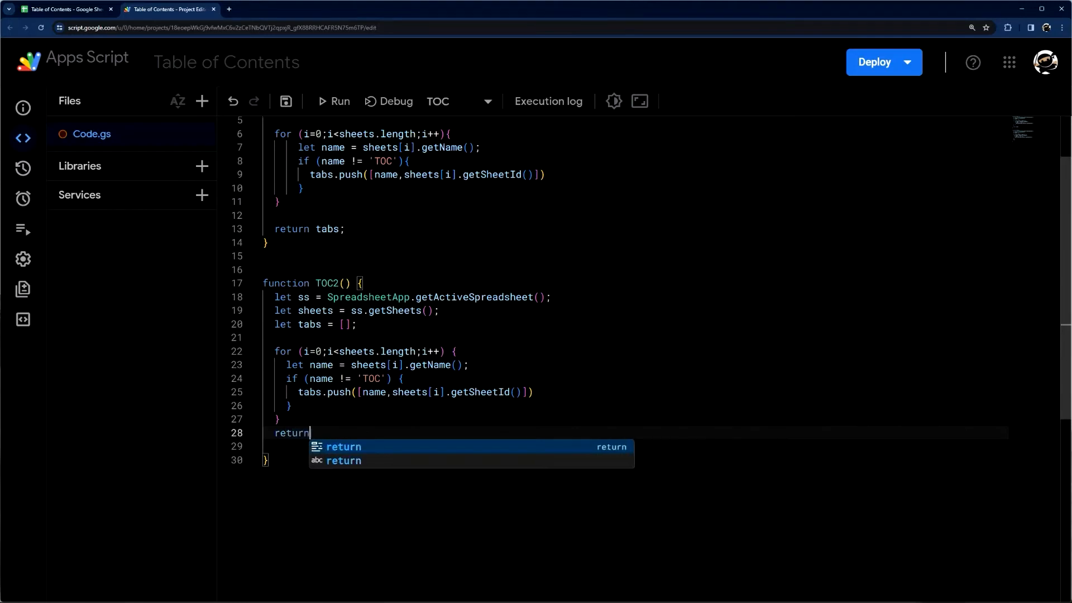
text(tabs;)
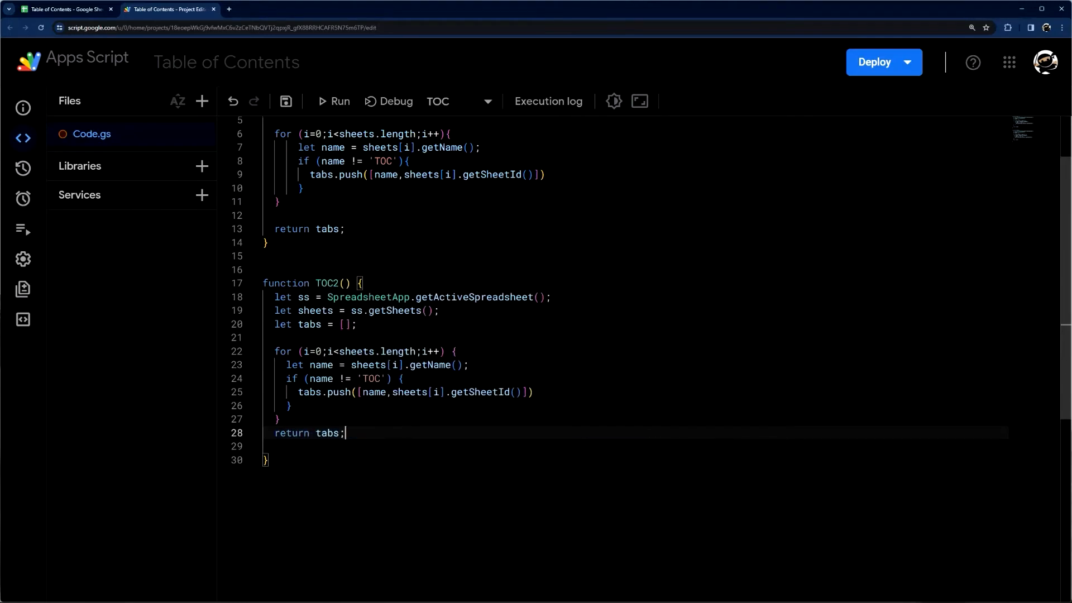
drag(276, 433, 308, 433)
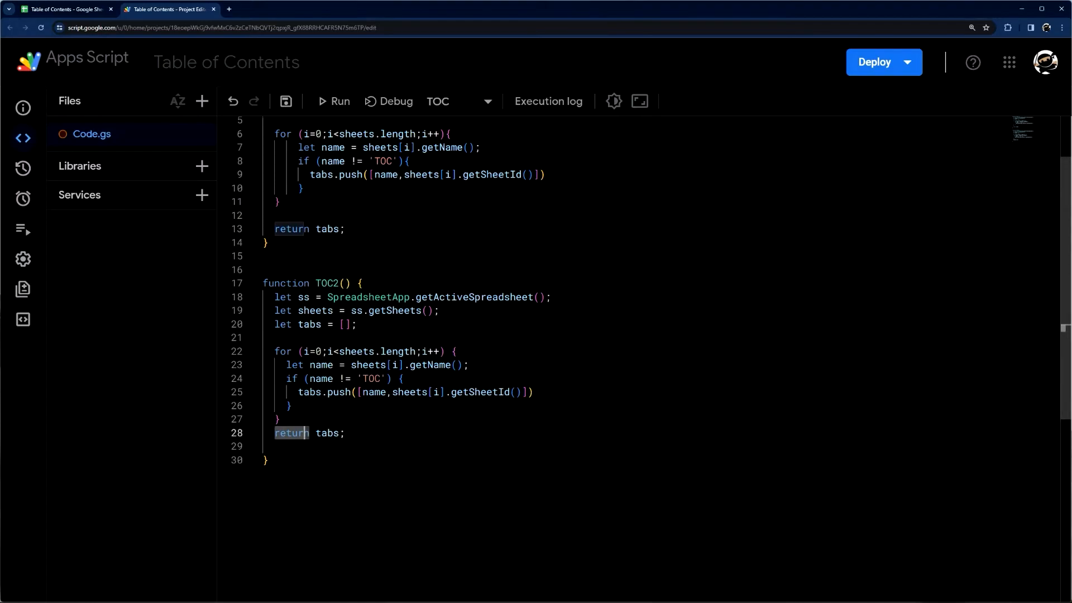
drag(357, 325, 269, 325)
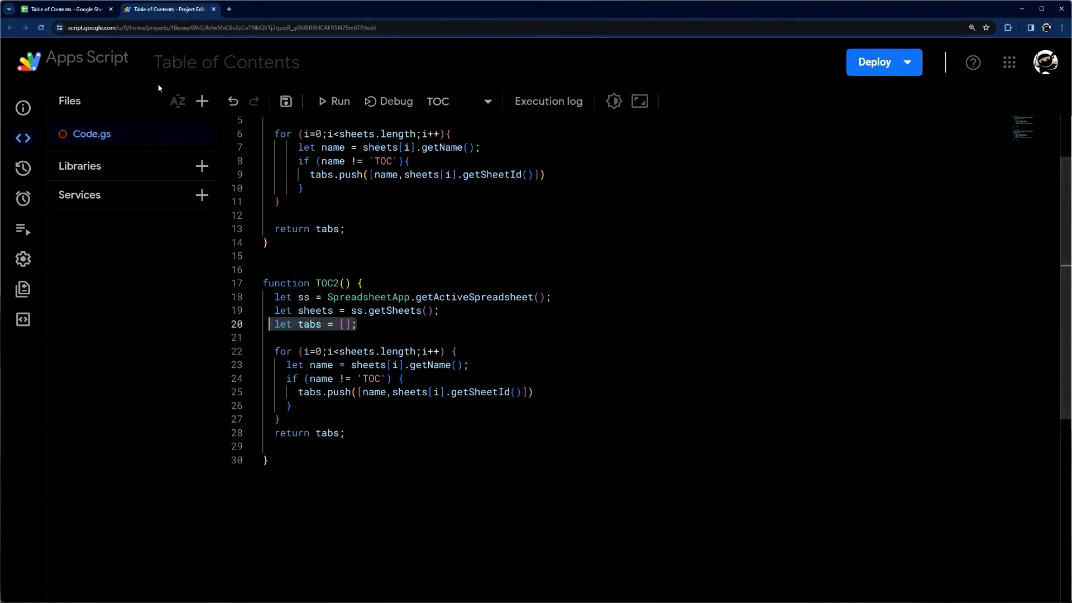
Check the TOC sheet's D6 list, save the Apps Script project and return to Sheets.
click(45, 8)
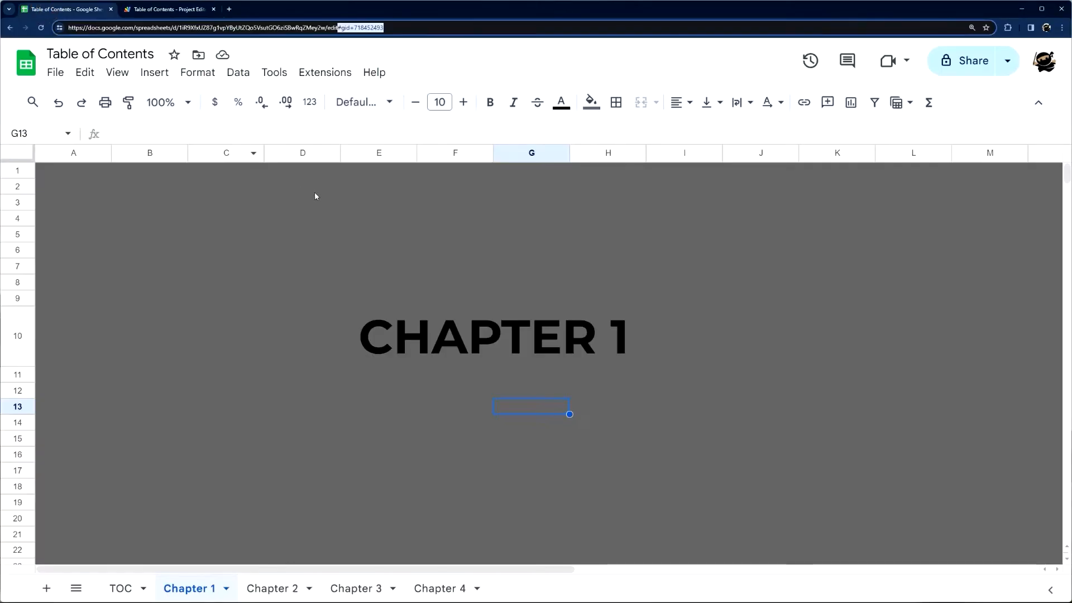
click(120, 588)
click(285, 255)
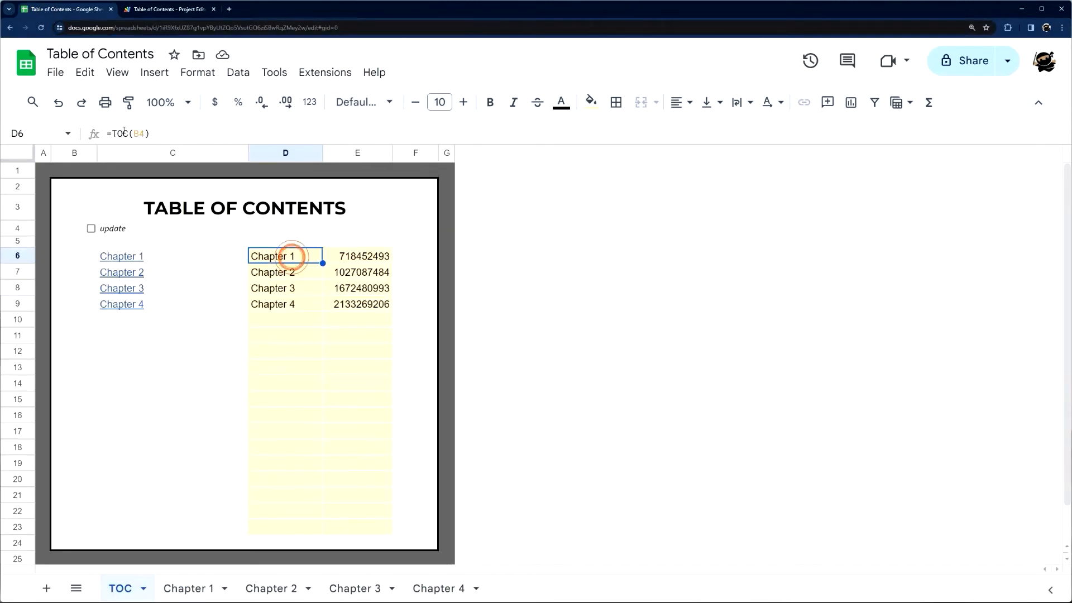
click(163, 9)
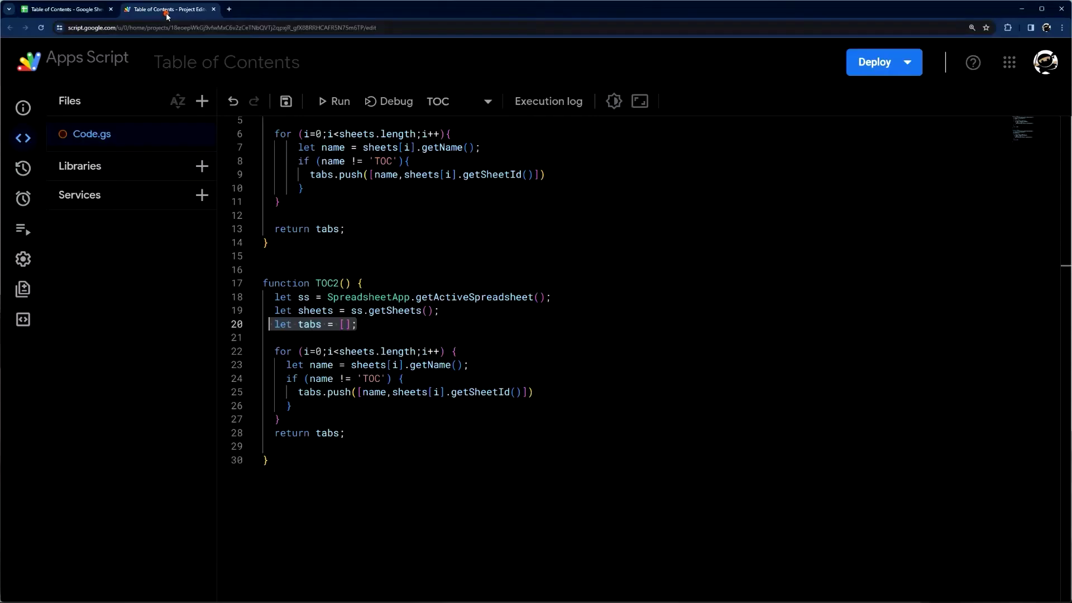
click(286, 102)
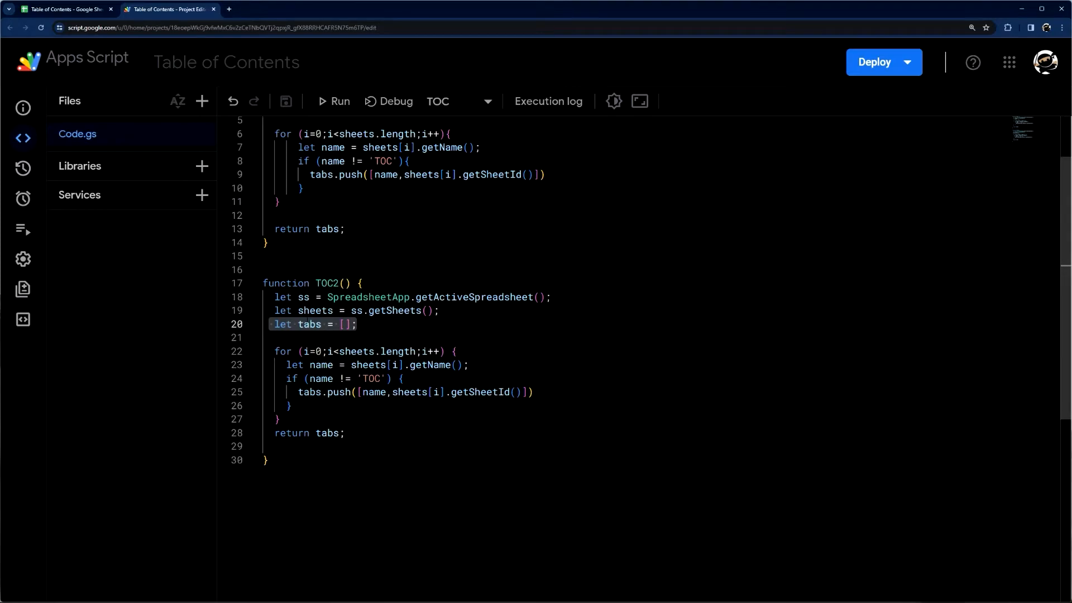
click(79, 13)
Replace the =TOC(B4) formula in D6 with =TOC2().
drag(155, 134, 100, 132)
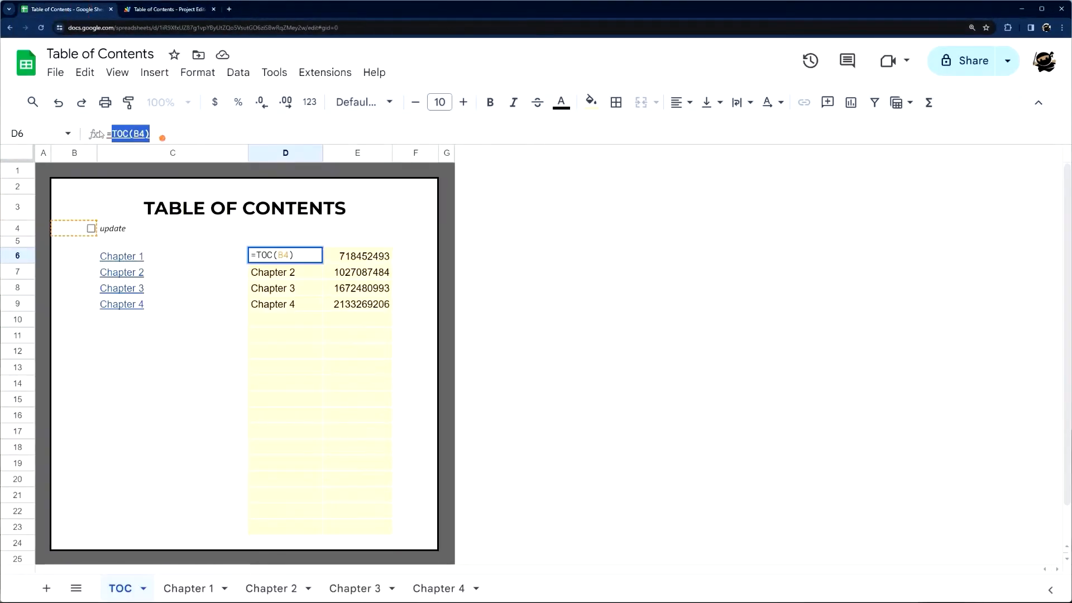
key(Delete)
key(Return)
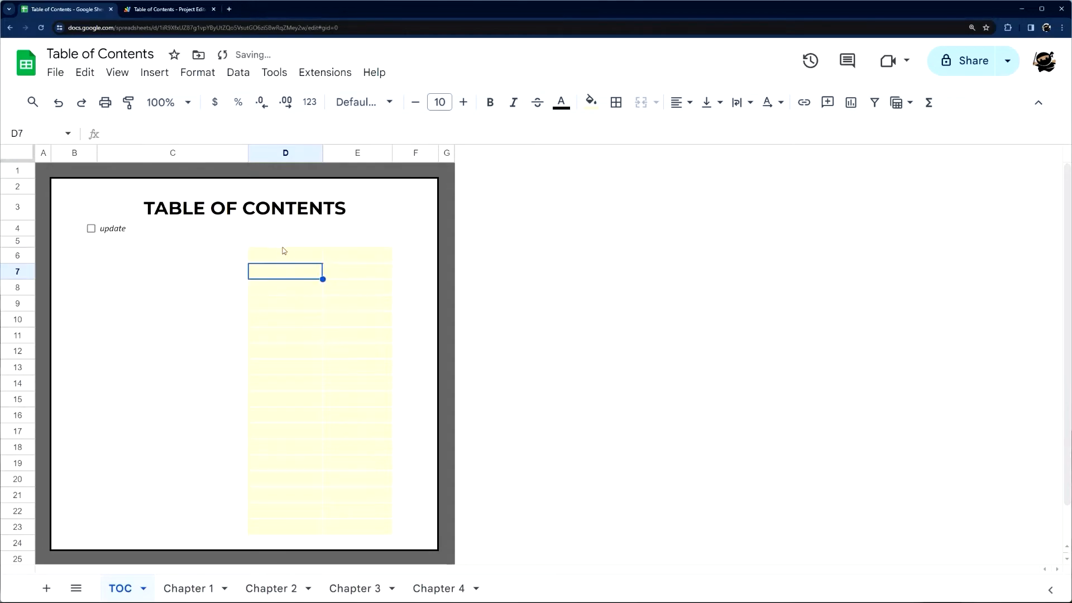
click(283, 253)
text(=)
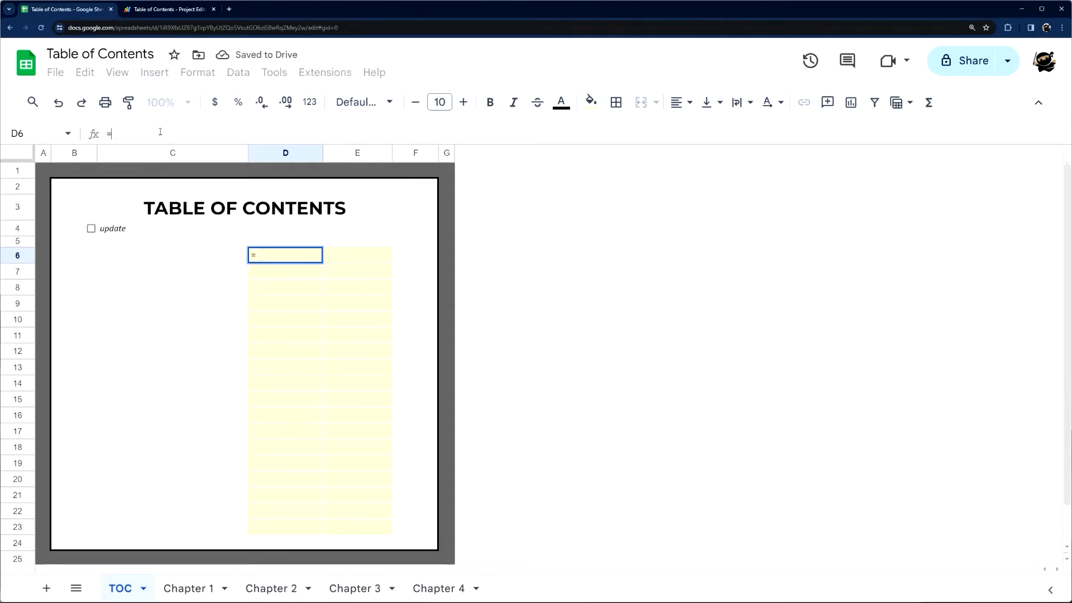
text(TOC2()
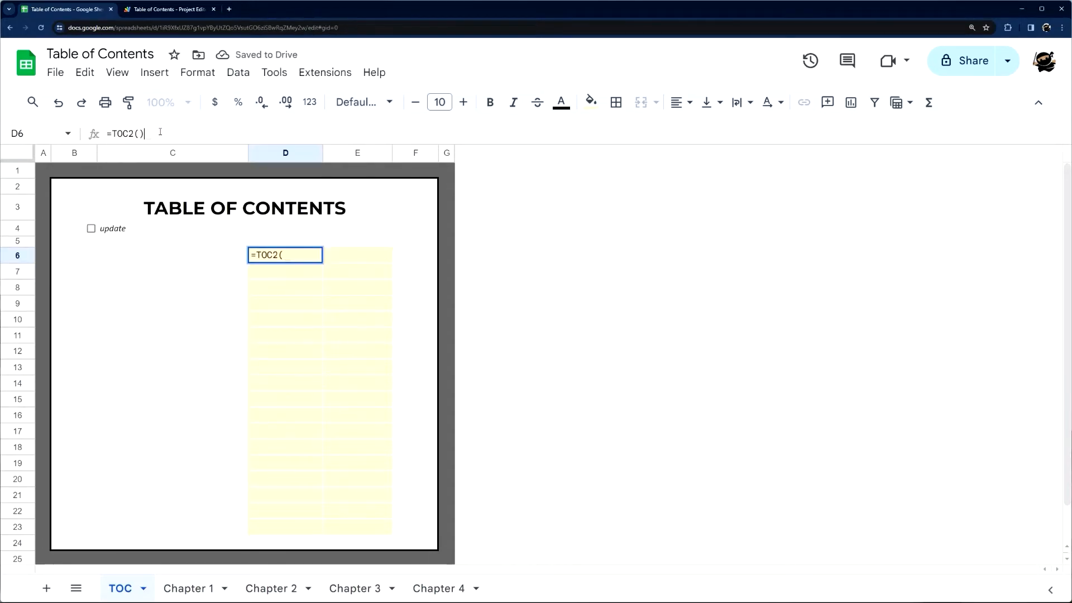
key(Return)
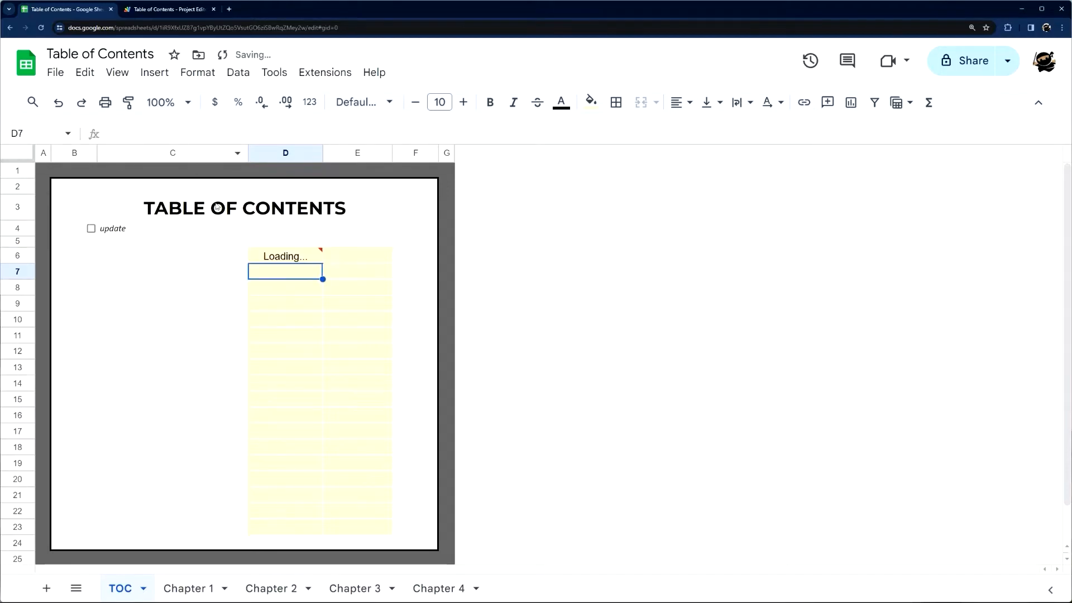
Review the refreshed D6 list and the HYPERLINK formula in C11, then go to Chapter 4.
click(285, 256)
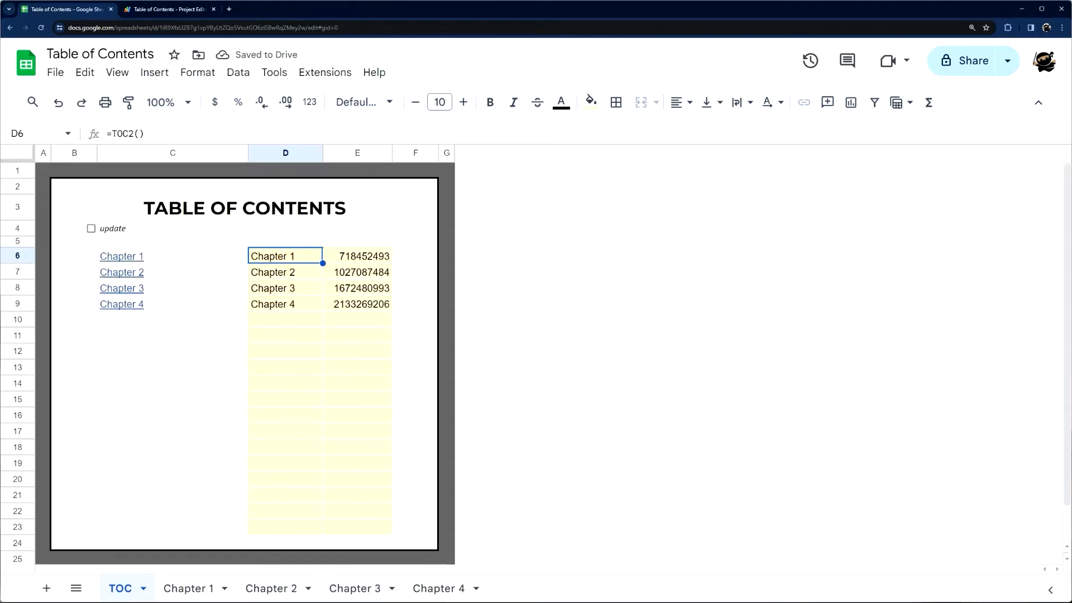
click(142, 134)
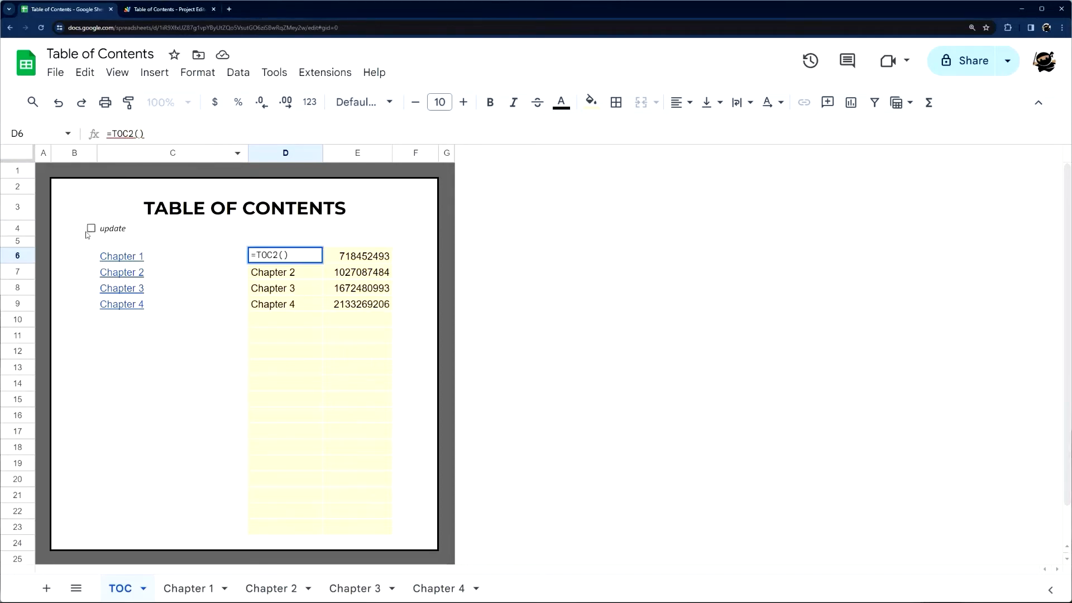
click(199, 367)
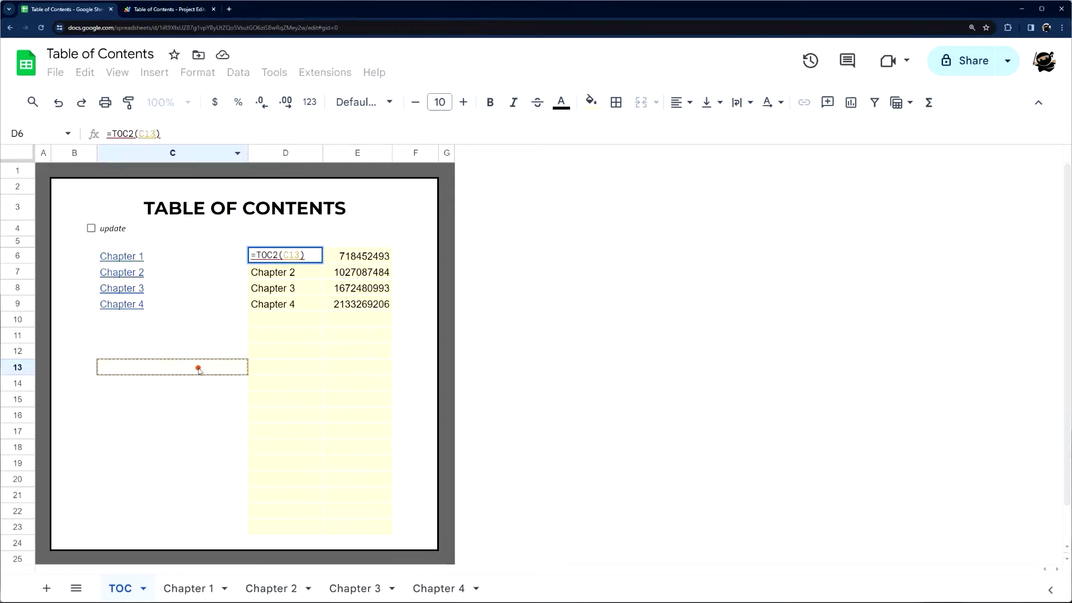
click(217, 334)
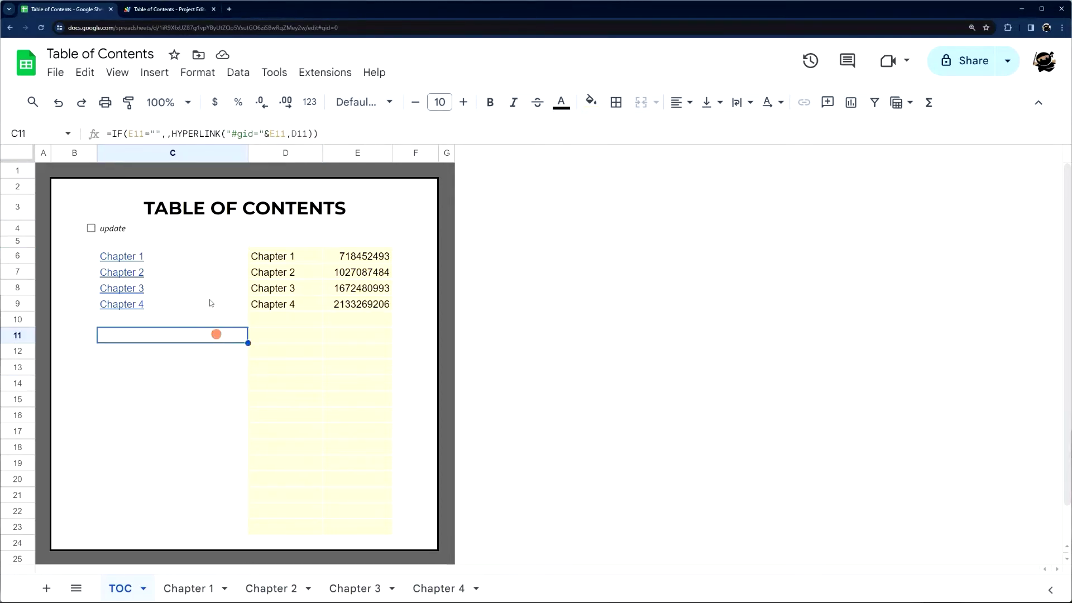
click(438, 588)
Duplicate the Chapter 4 sheet and name the copy Chapter 5.
right_click(438, 589)
click(438, 402)
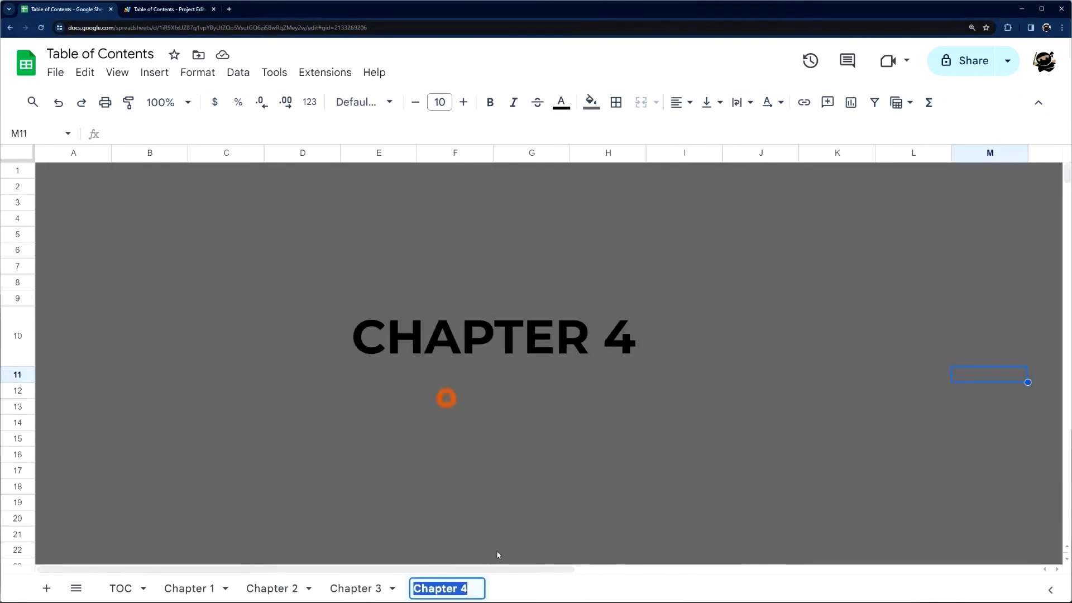
click(461, 553)
right_click(440, 588)
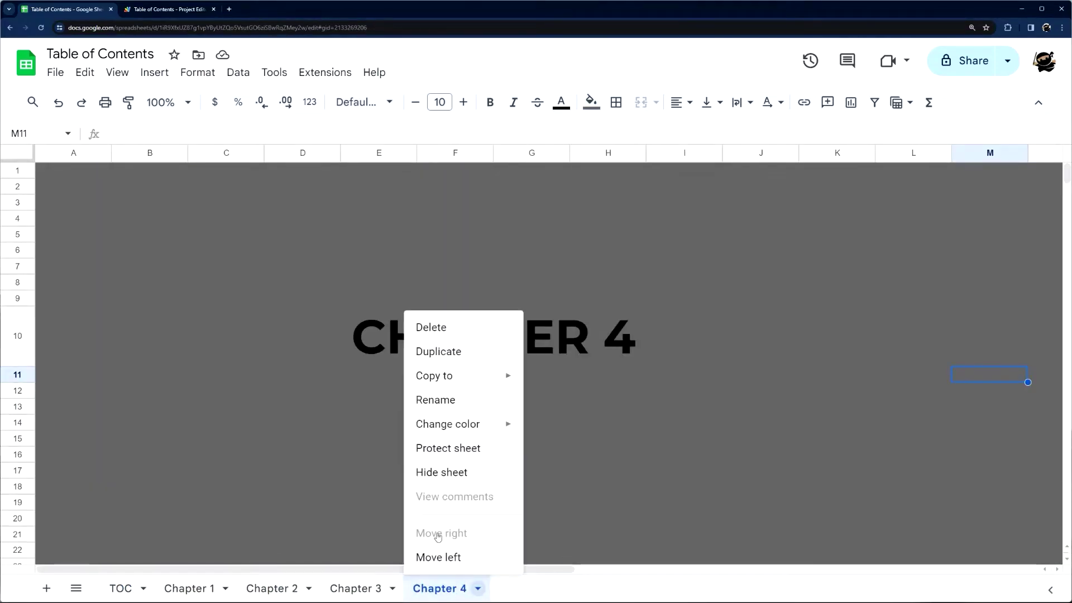
click(438, 352)
right_click(546, 588)
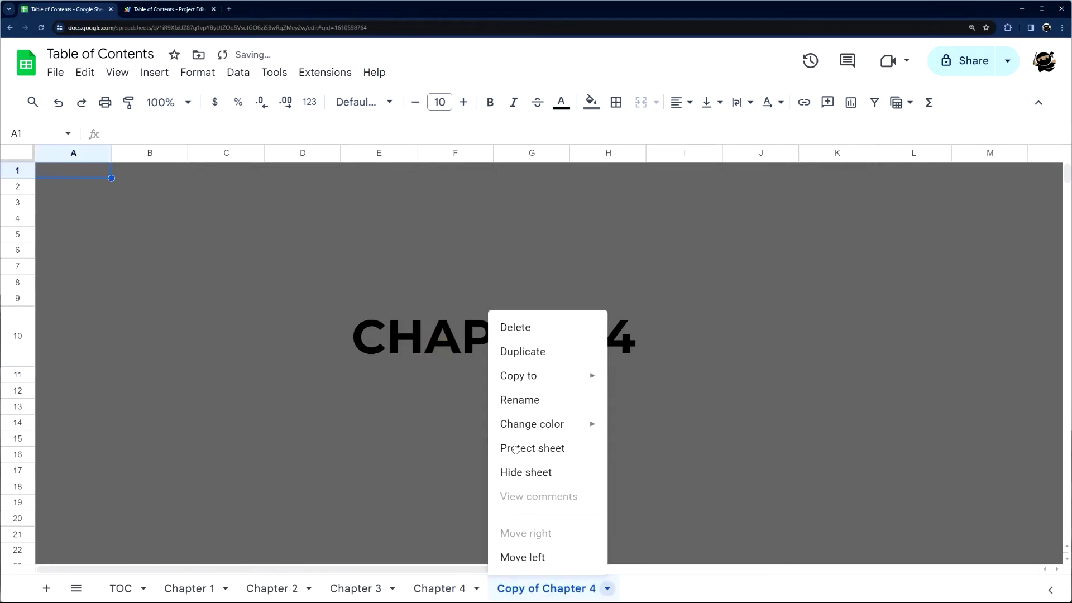
click(519, 399)
text(Chapter 5)
key(Return)
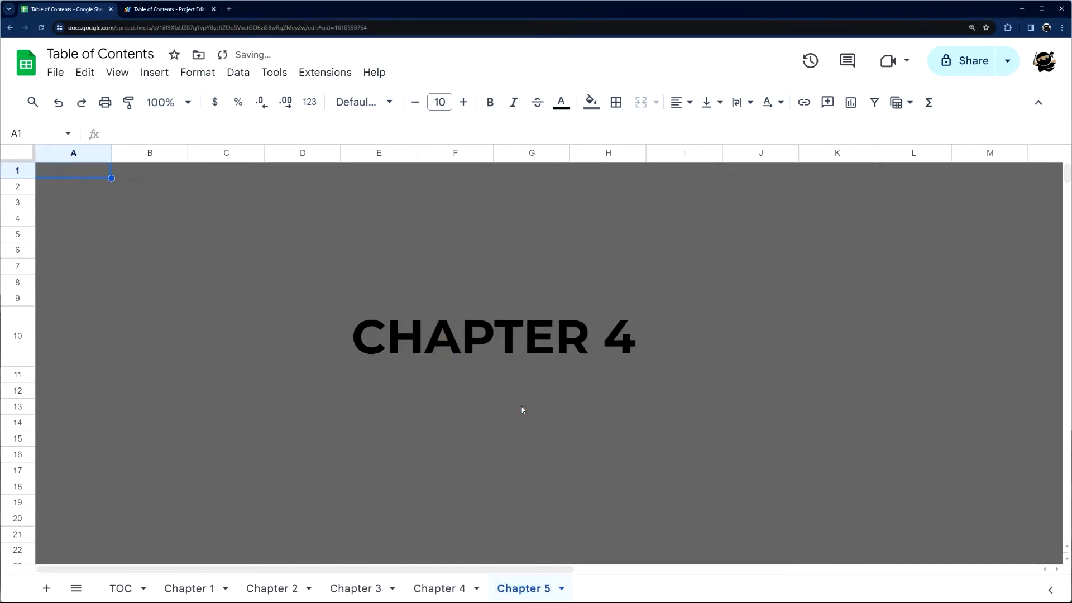
Change the copy's heading to CHAPTER 5 and return to the TOC sheet to check D6 and B4.
double_click(573, 342)
key(BackSpace)
text(5)
key(Return)
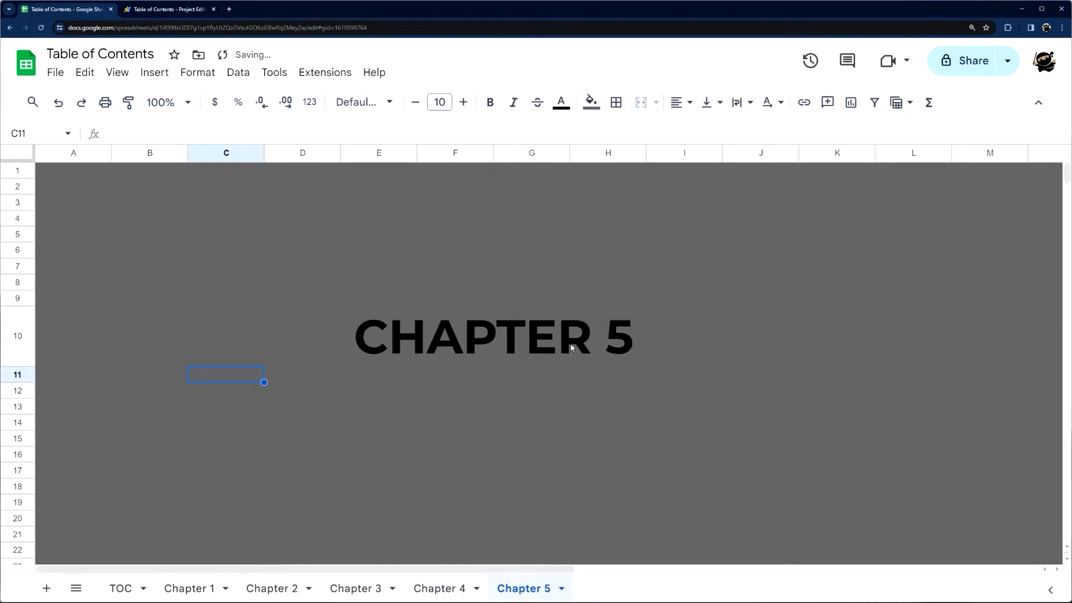
click(120, 588)
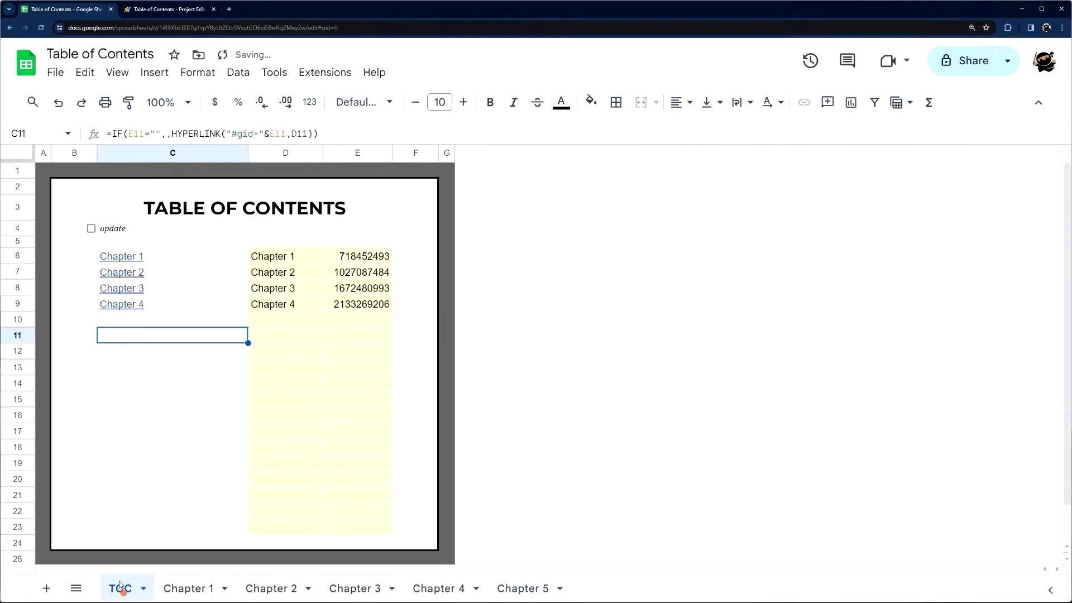
click(278, 257)
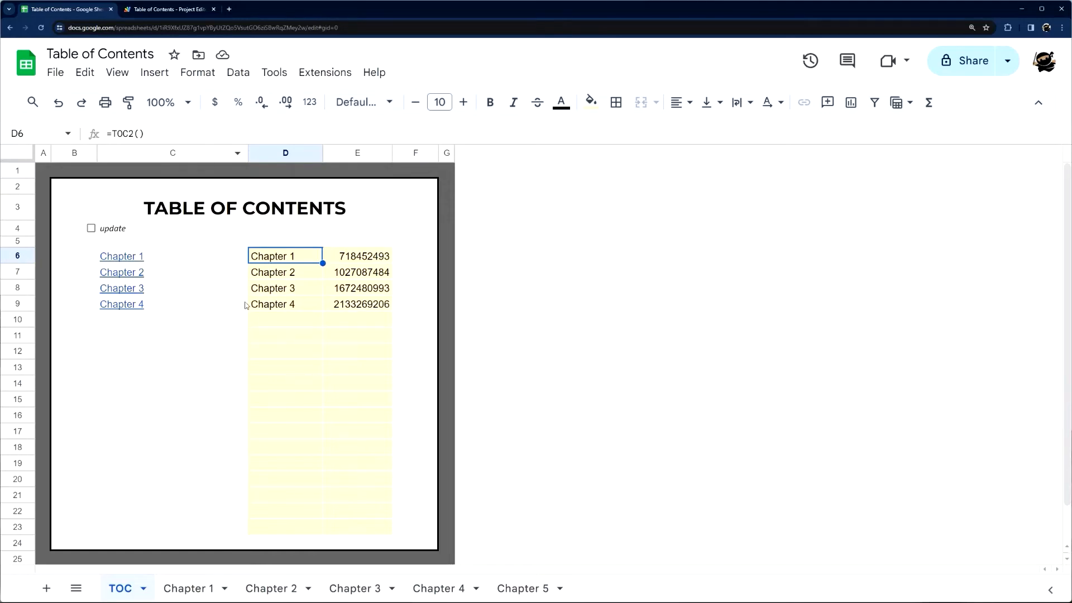
click(82, 230)
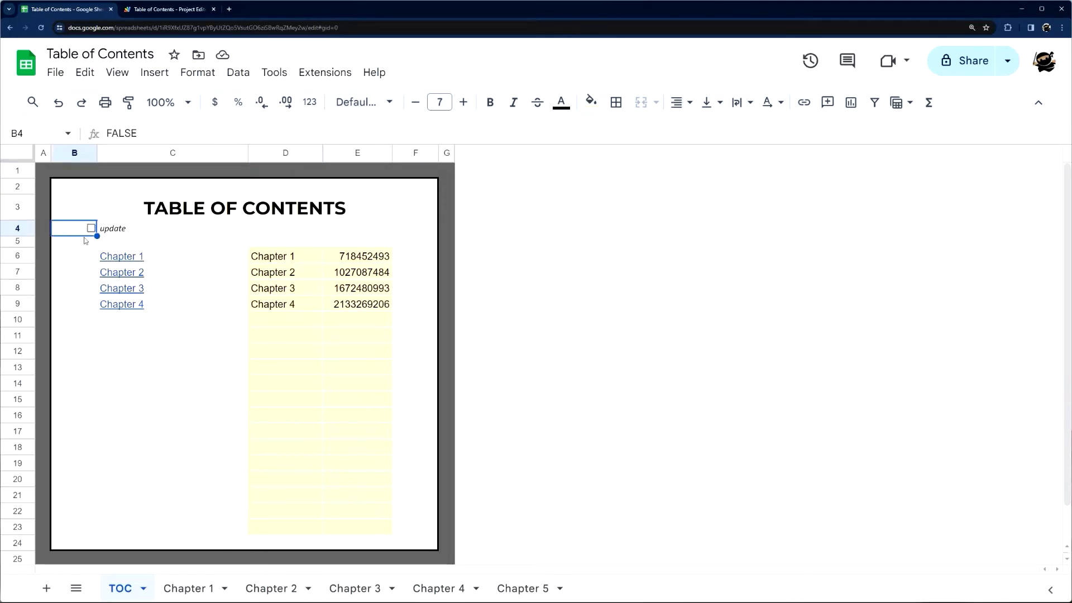
Edit D6 so TOC2 takes the update checkbox B4 as argument, listing Chapters 1–5.
double_click(267, 254)
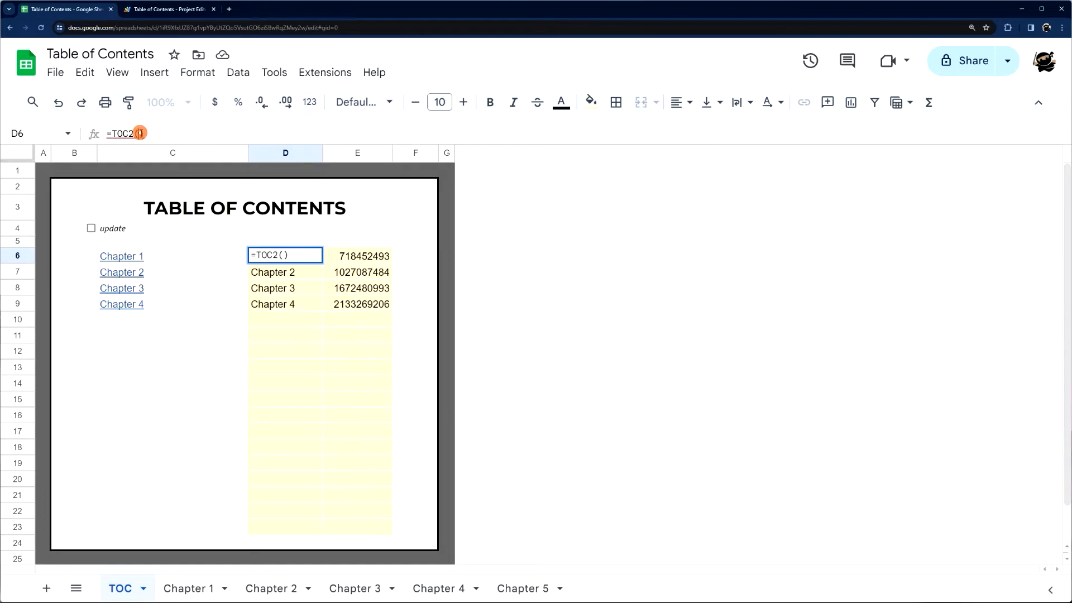
text(B4)
key(Return)
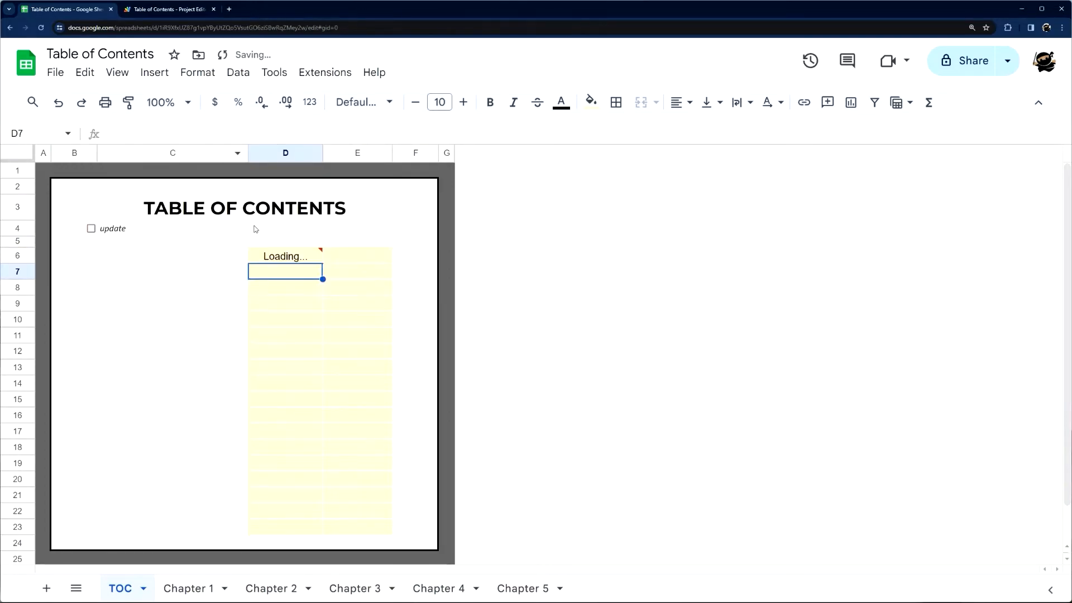
click(276, 255)
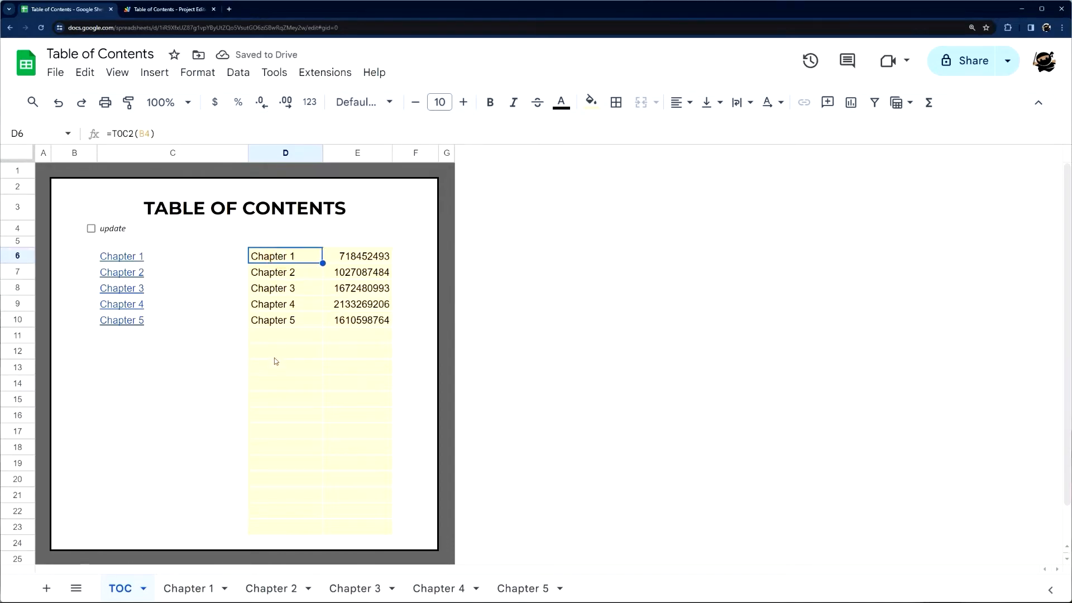
Highlight the chapter names D6:D10, then bring up the Chapter 5 tab options.
drag(273, 256, 277, 320)
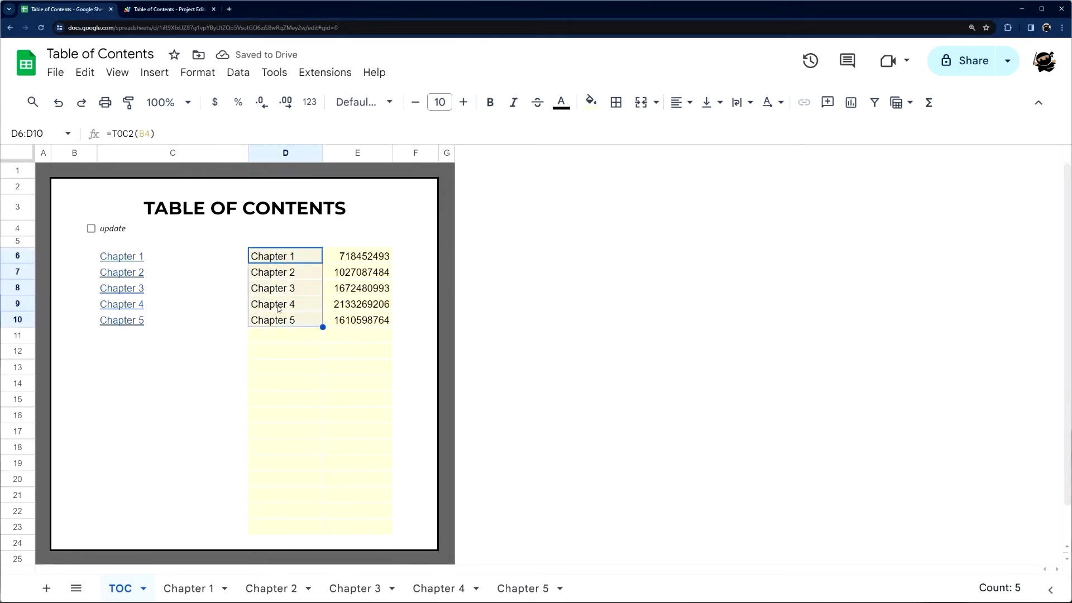
click(172, 350)
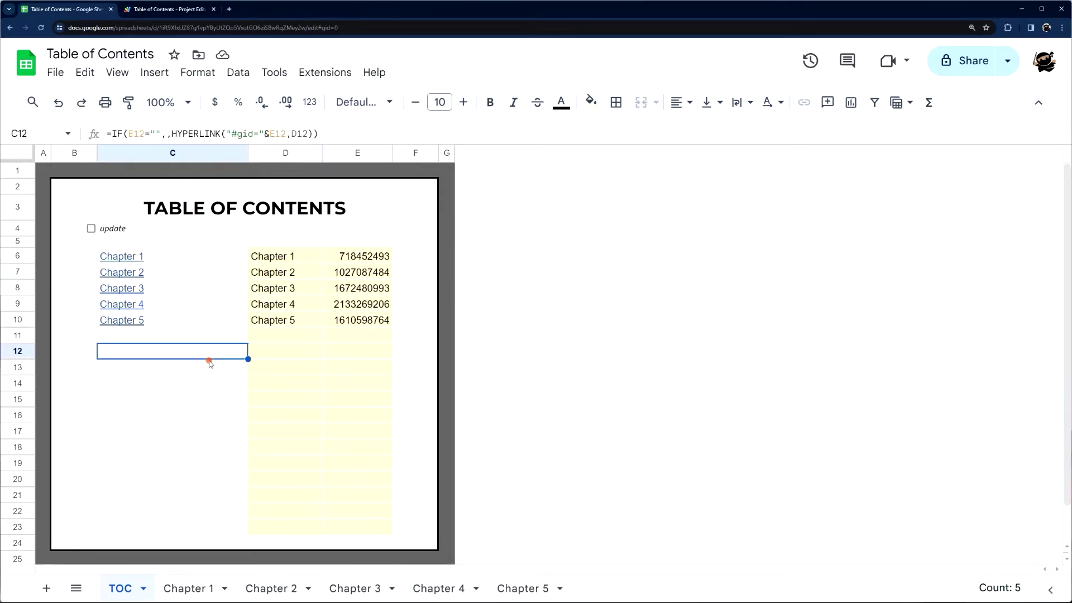
right_click(515, 588)
Duplicate the Chapter 5 sheet and name the copy Chapter 6.
click(524, 351)
right_click(629, 588)
click(613, 404)
text(Chapter 5)
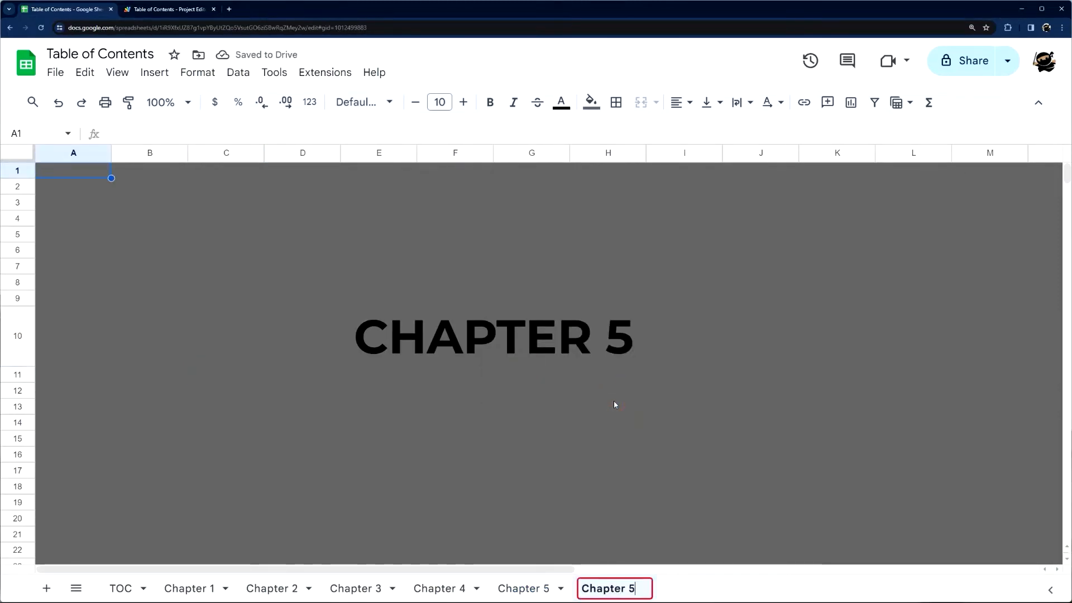
key(BackSpace)
text(6)
key(Return)
Change the heading to CHAPTER 6, then tick update on TOC so it lists Chapters 1–6.
double_click(460, 334)
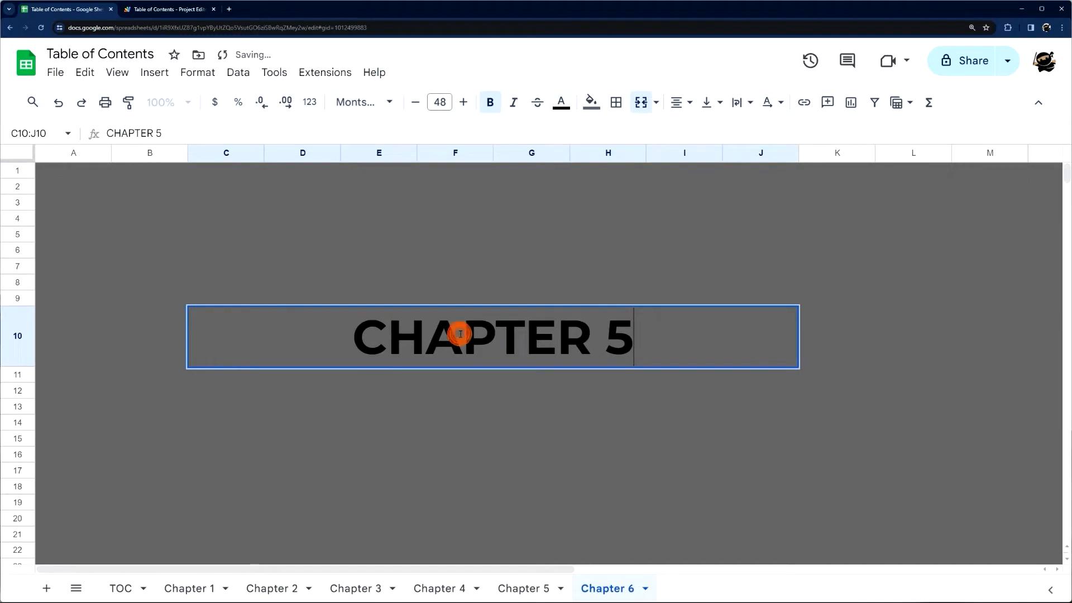
key(BackSpace)
text(6)
key(Return)
click(117, 588)
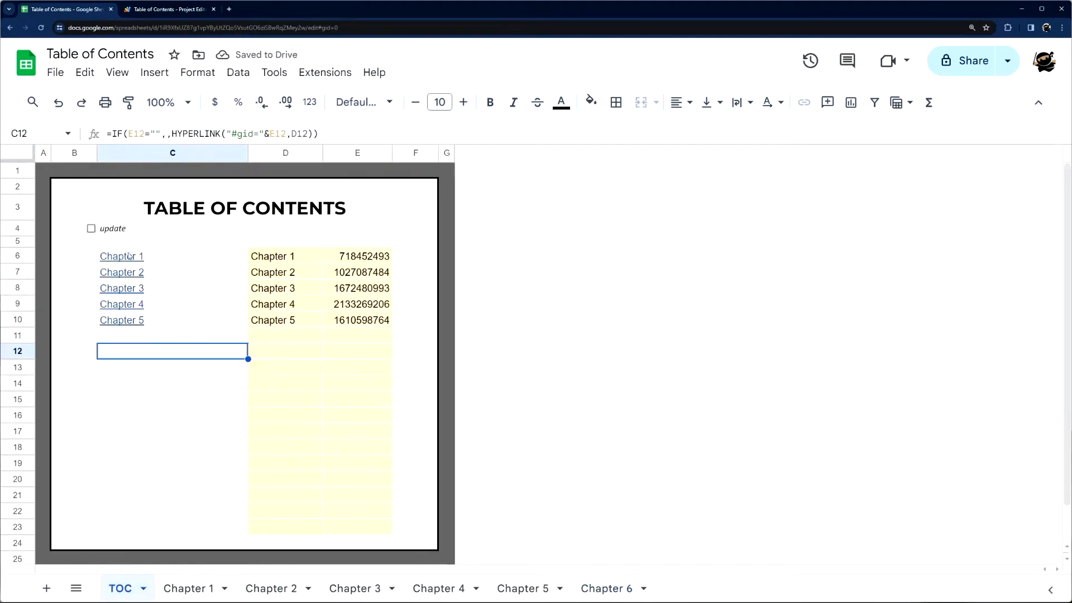
click(91, 229)
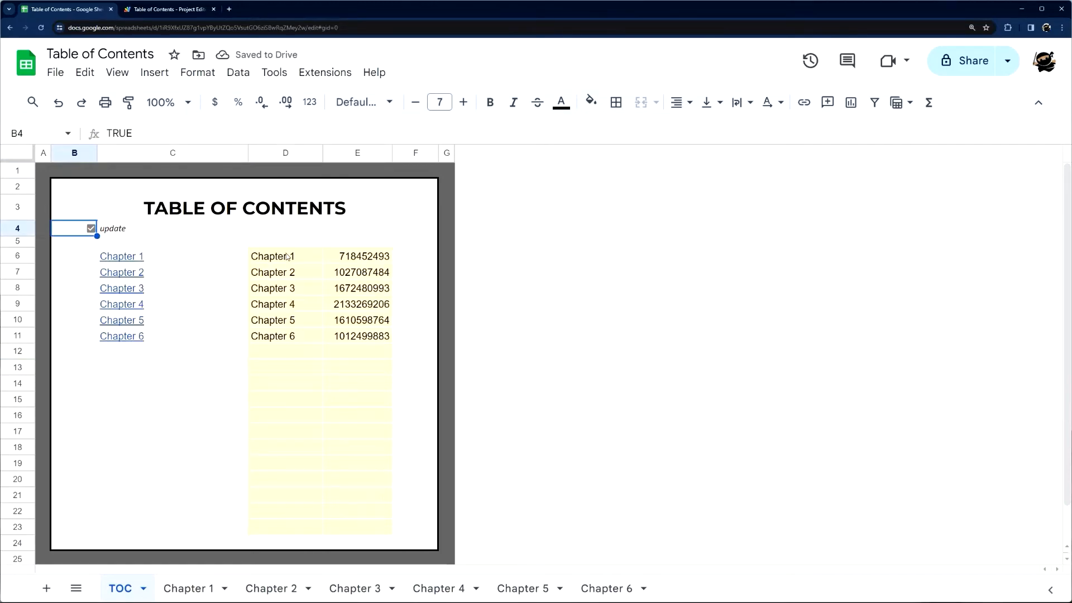
drag(288, 256, 289, 337)
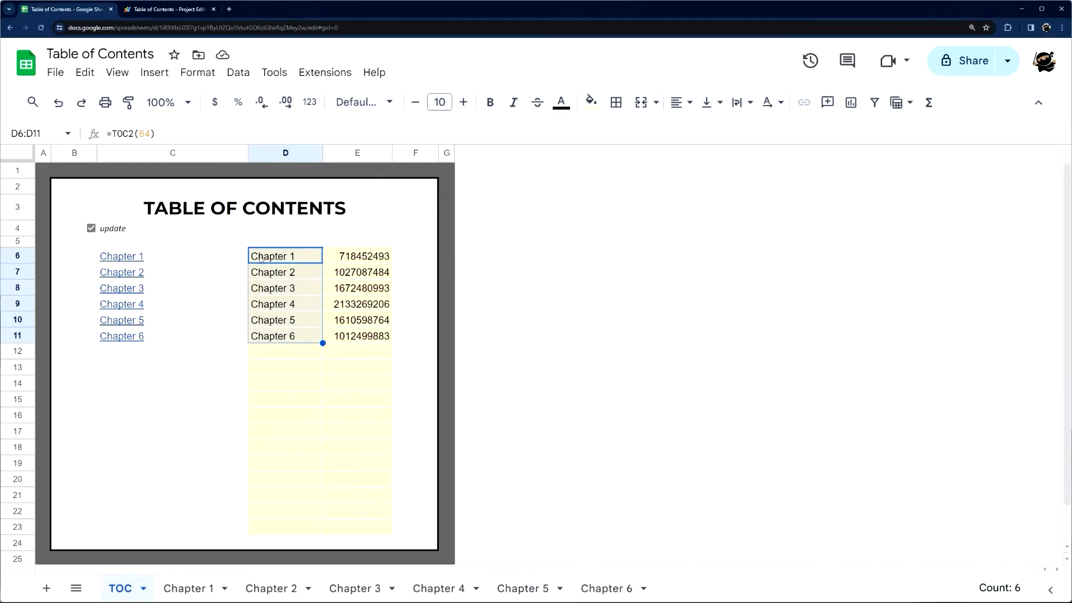
Inspect the C6 HYPERLINK and D6 TOC2 formulas and the helper ranges D6:E23 and C6:C23.
click(190, 259)
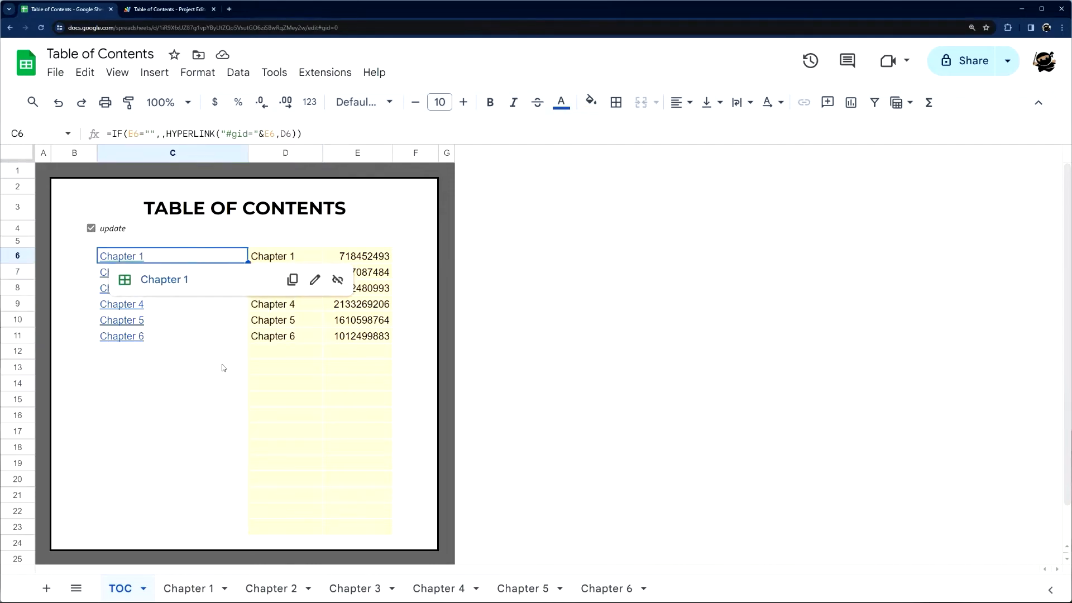
click(329, 134)
key(Escape)
click(285, 256)
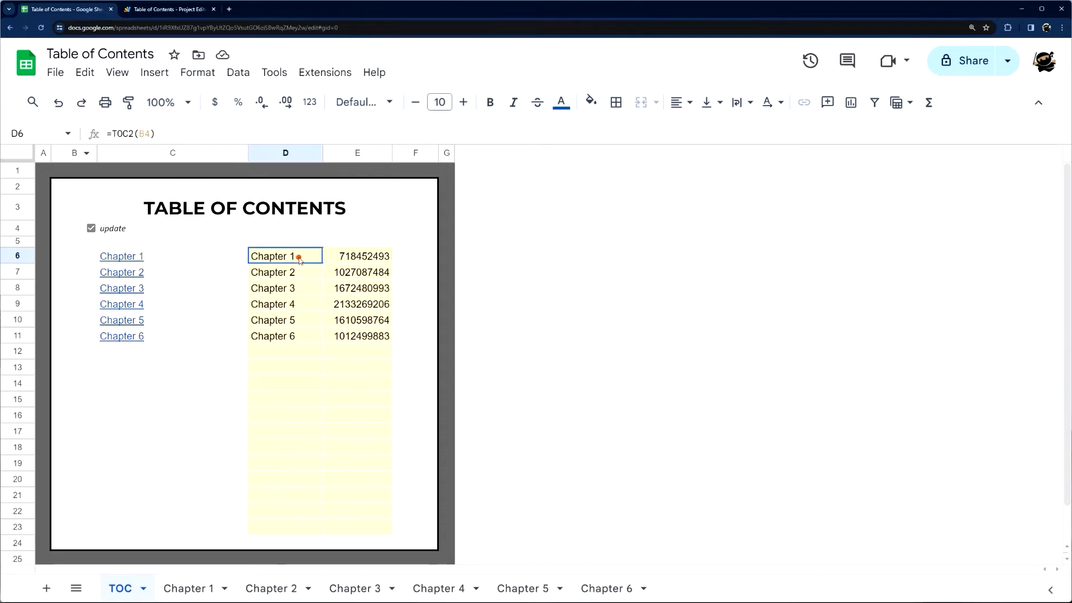
drag(284, 256, 369, 526)
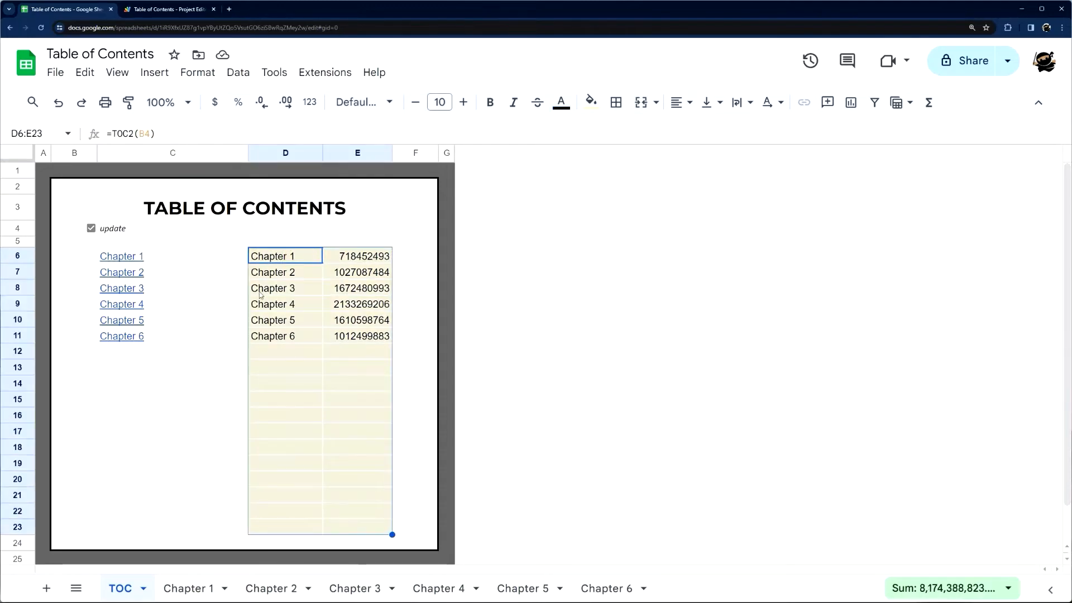
drag(183, 260, 188, 527)
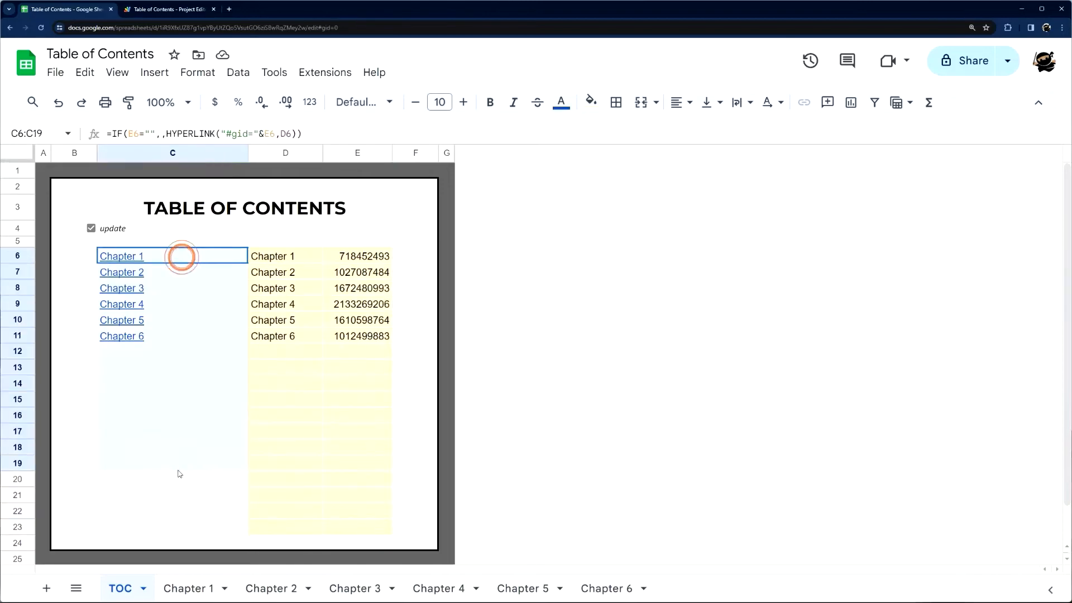
click(322, 434)
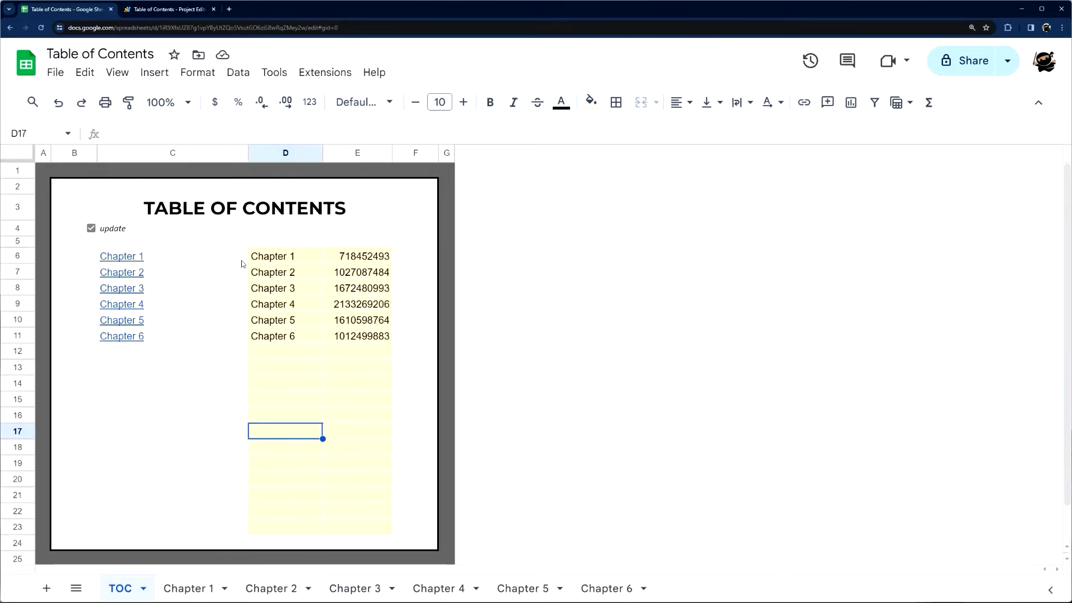
Add a new blank sheet and name it TOC2.
click(46, 588)
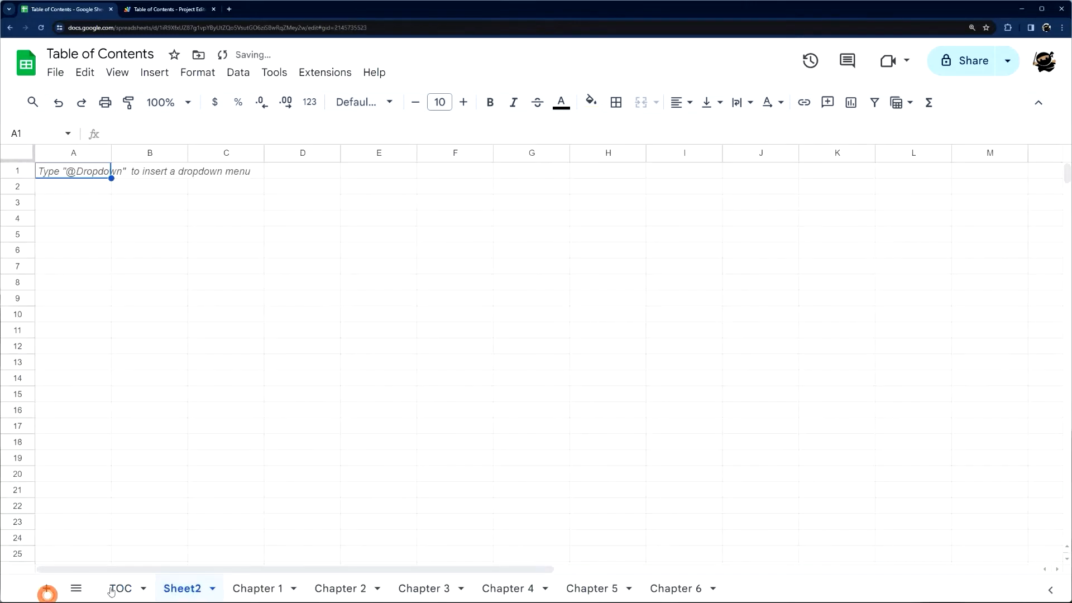
right_click(181, 588)
click(186, 399)
text(TOC)
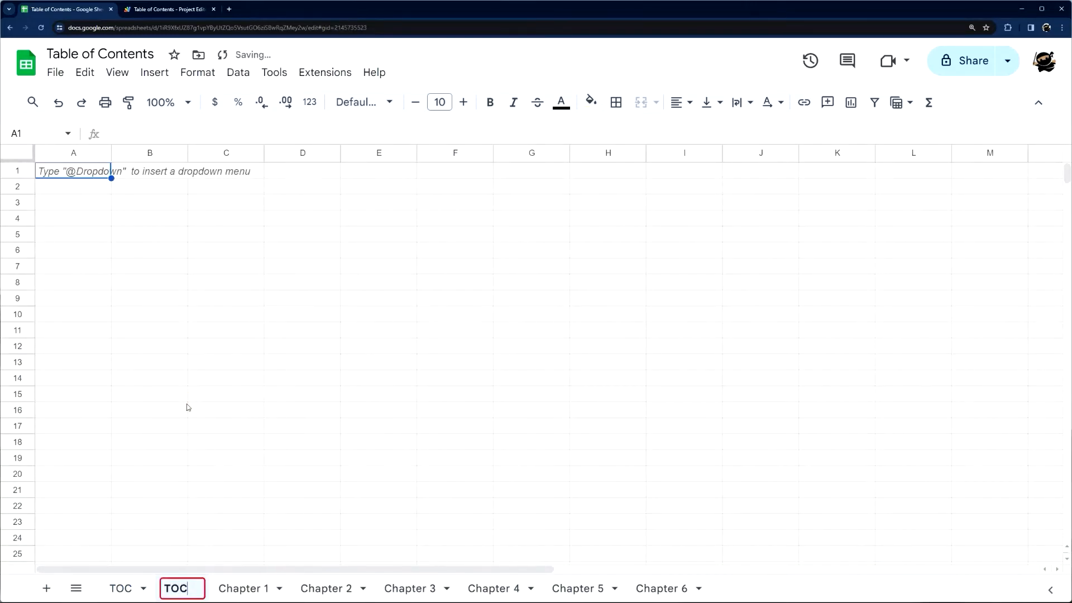
text(2)
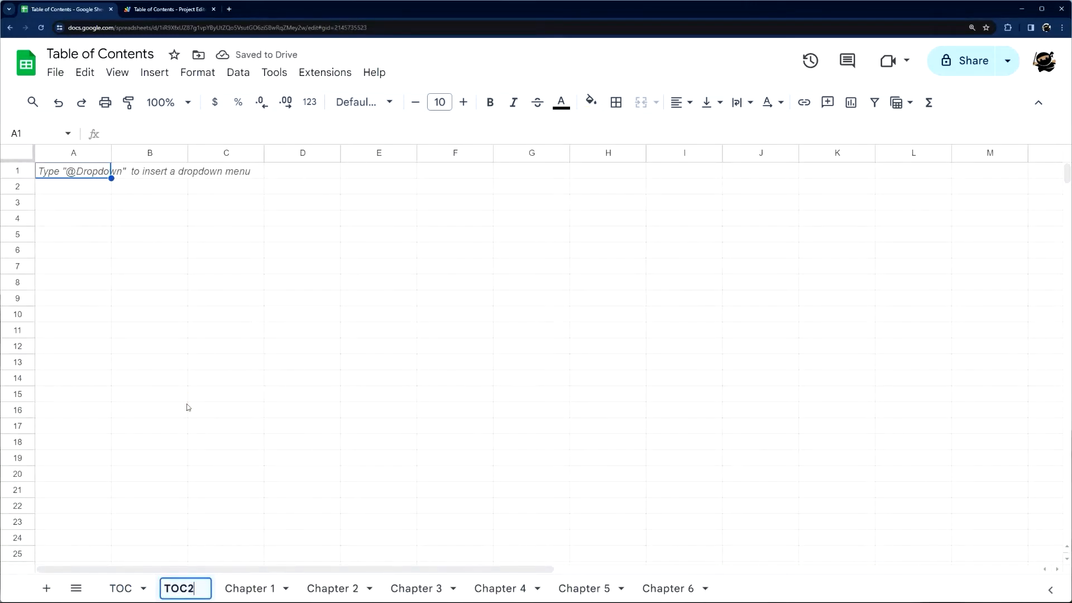
key(Return)
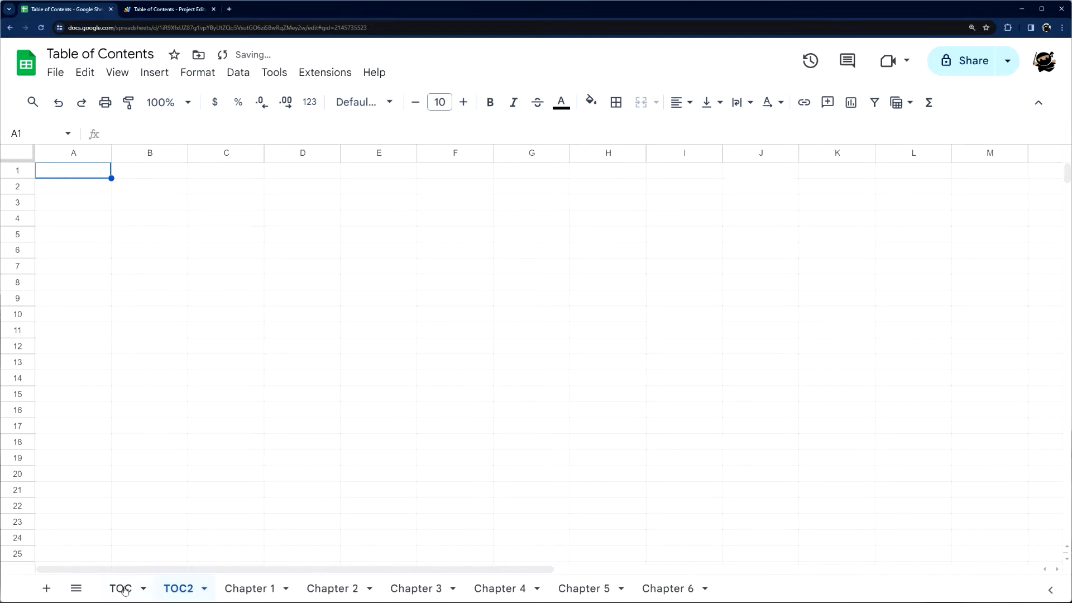
Rename the original TOC sheet to TOC-old.
click(121, 587)
right_click(120, 587)
mouse_move(121, 305)
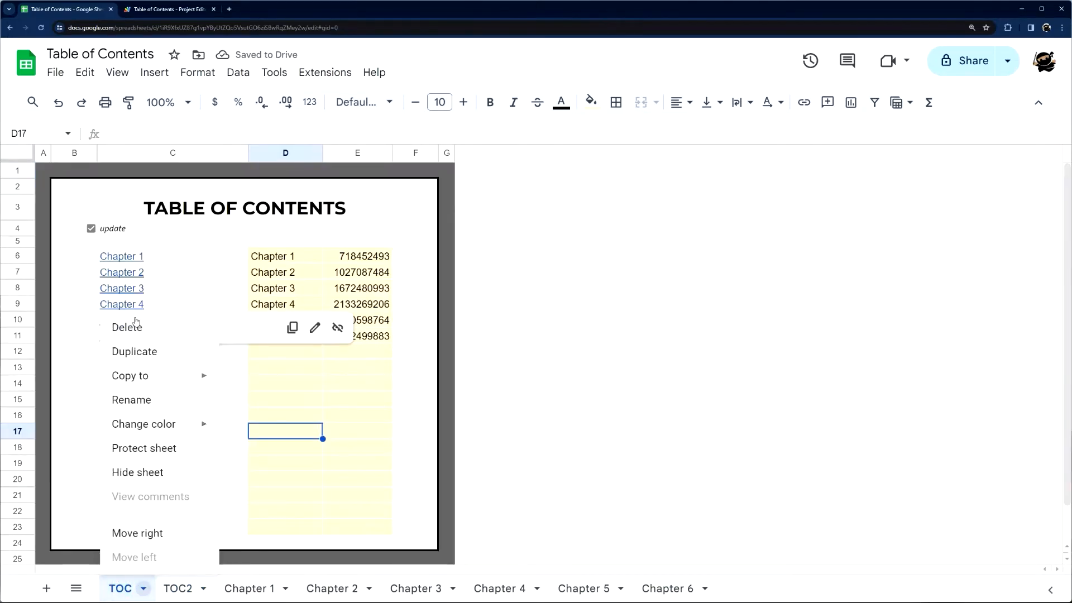
click(131, 400)
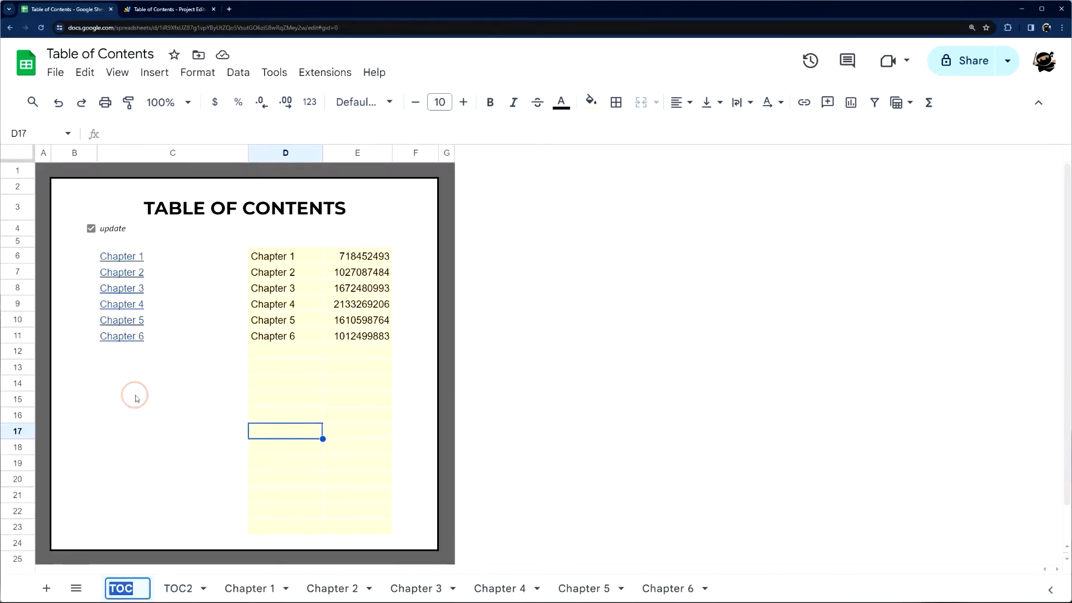
text(TOC-old)
key(Return)
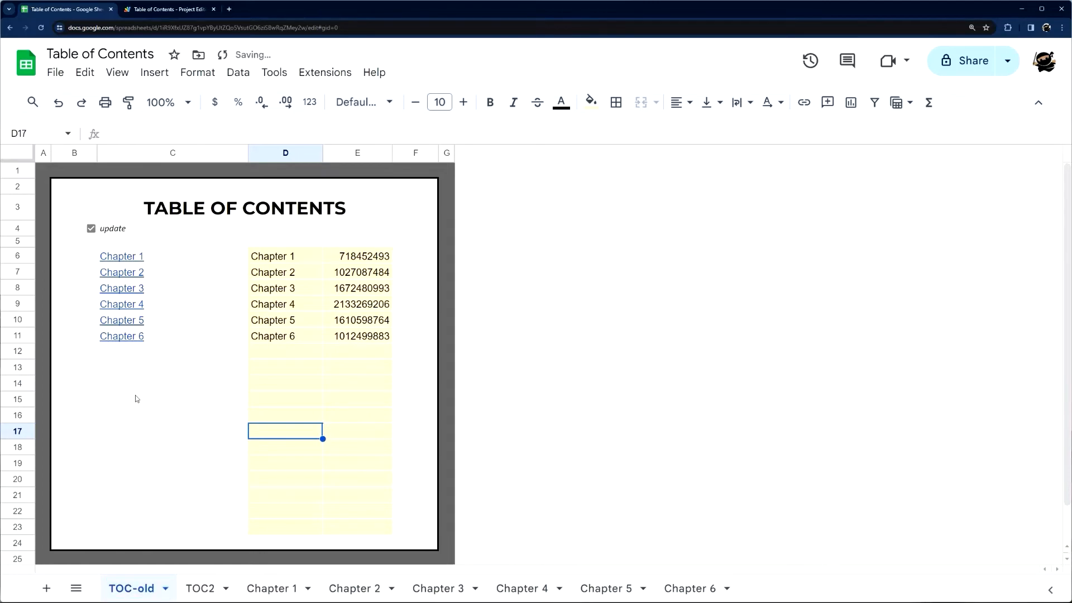
Rename the TOC2 sheet to TOC.
right_click(199, 588)
double_click(199, 588)
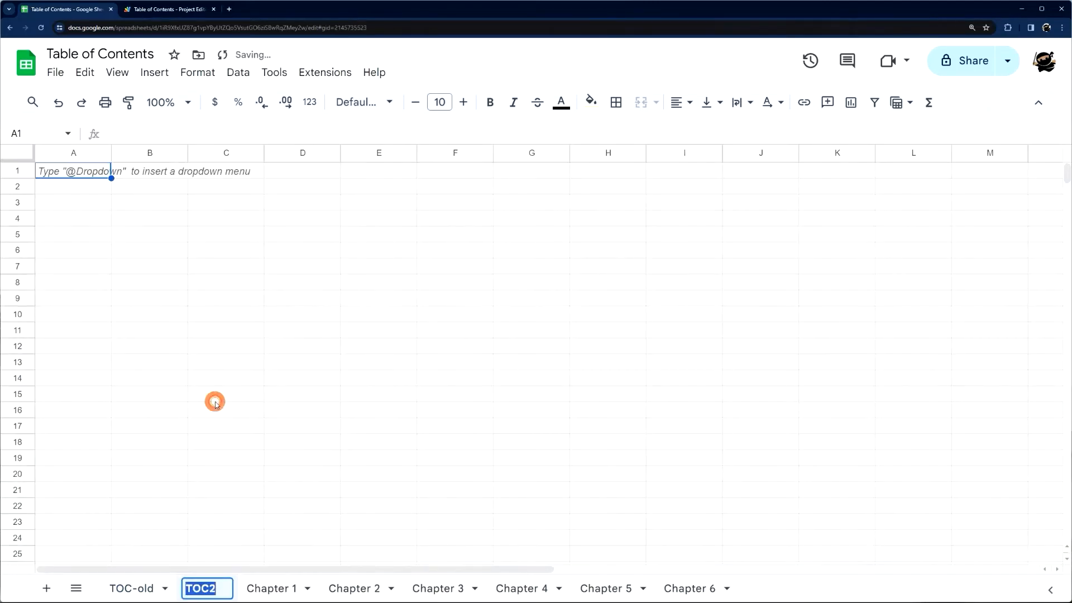
text(TOC)
key(Return)
Glance at the TOC-old layout and return to the new empty TOC sheet.
click(132, 588)
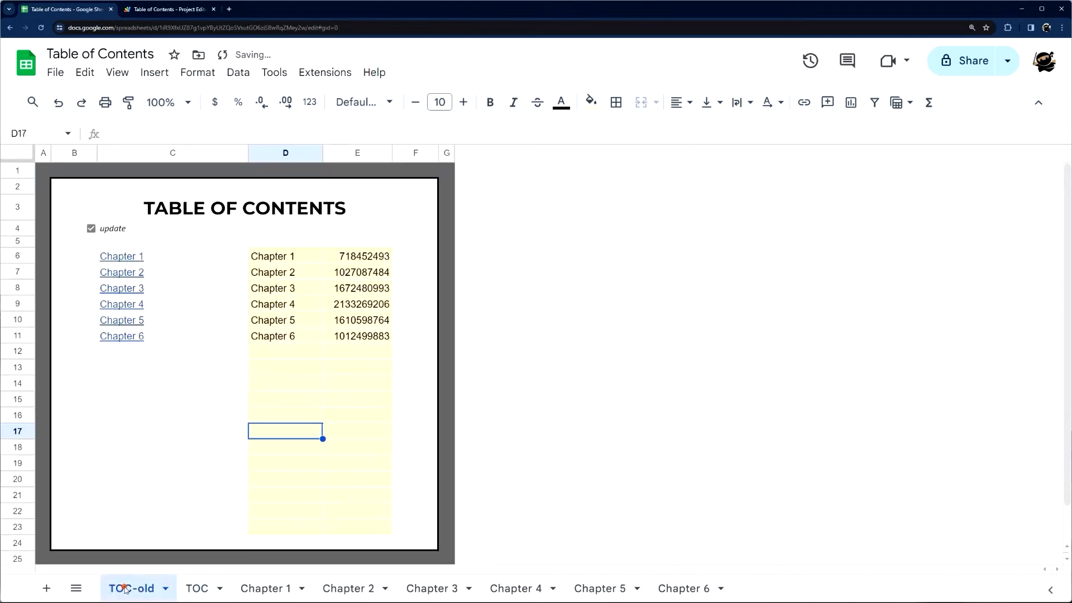
drag(73, 187, 240, 543)
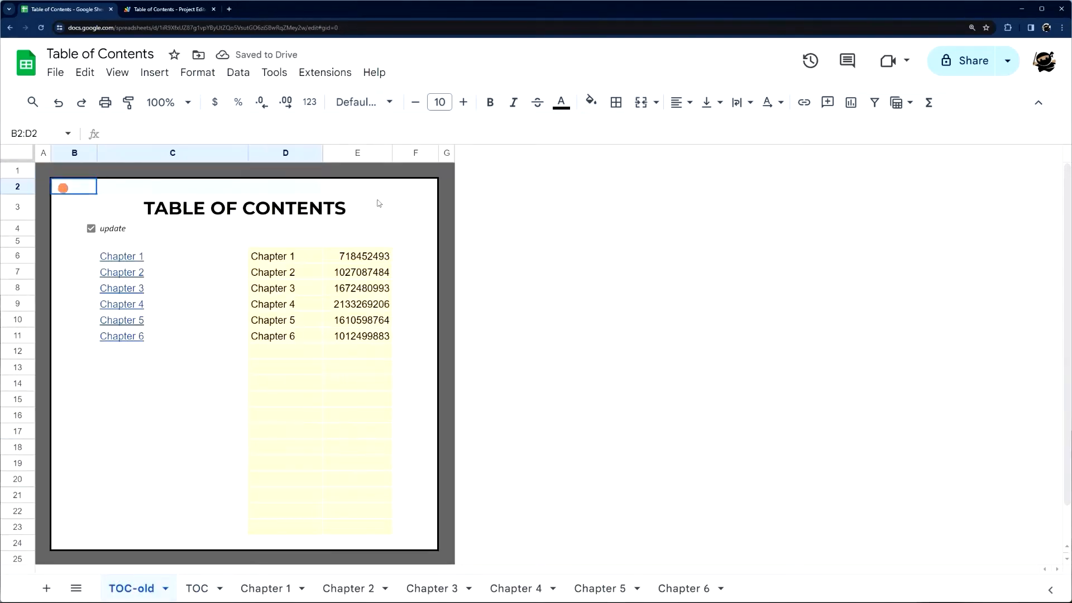
click(242, 523)
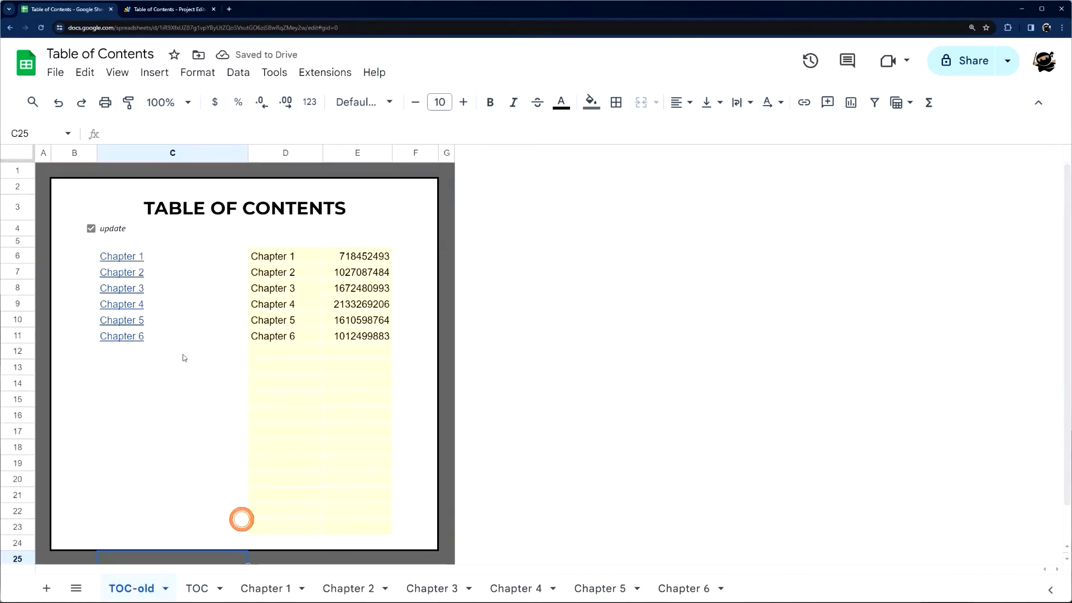
click(197, 588)
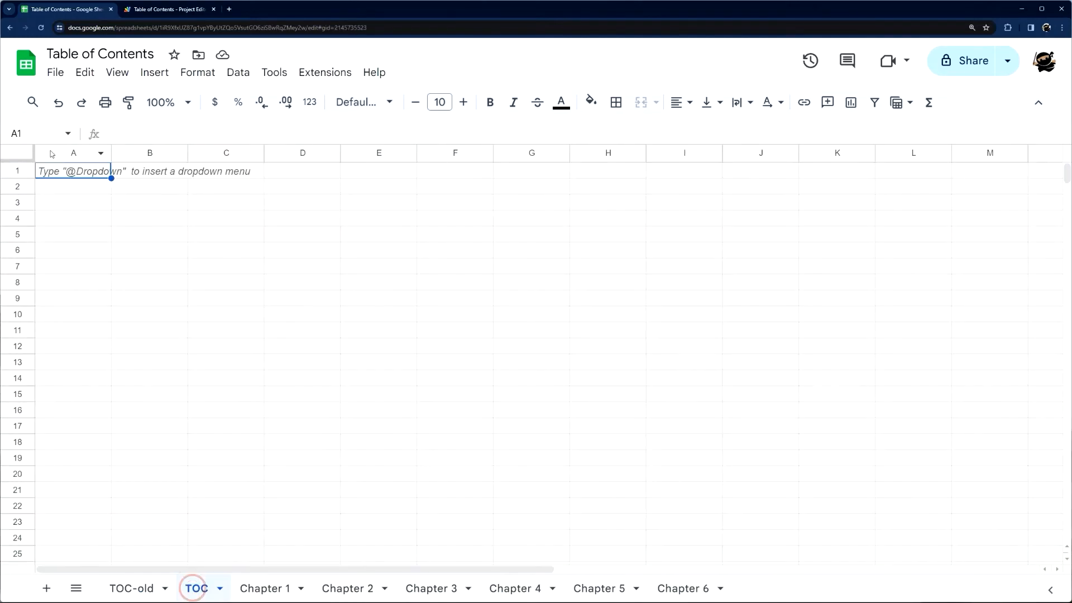
Fill column A and row 1 dark grey as a border.
click(73, 153)
click(591, 102)
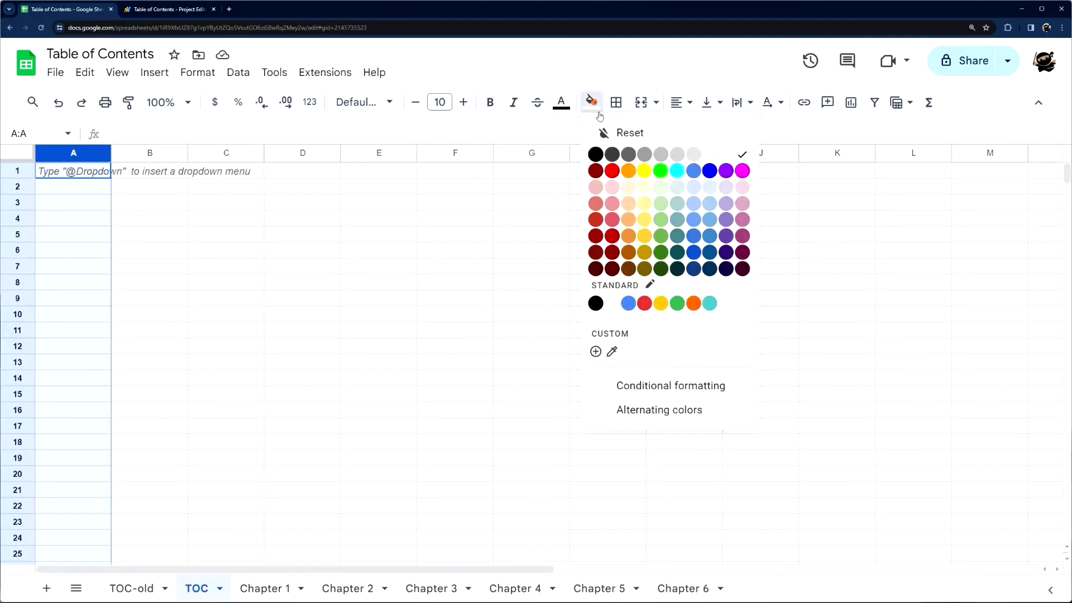
click(628, 154)
click(591, 101)
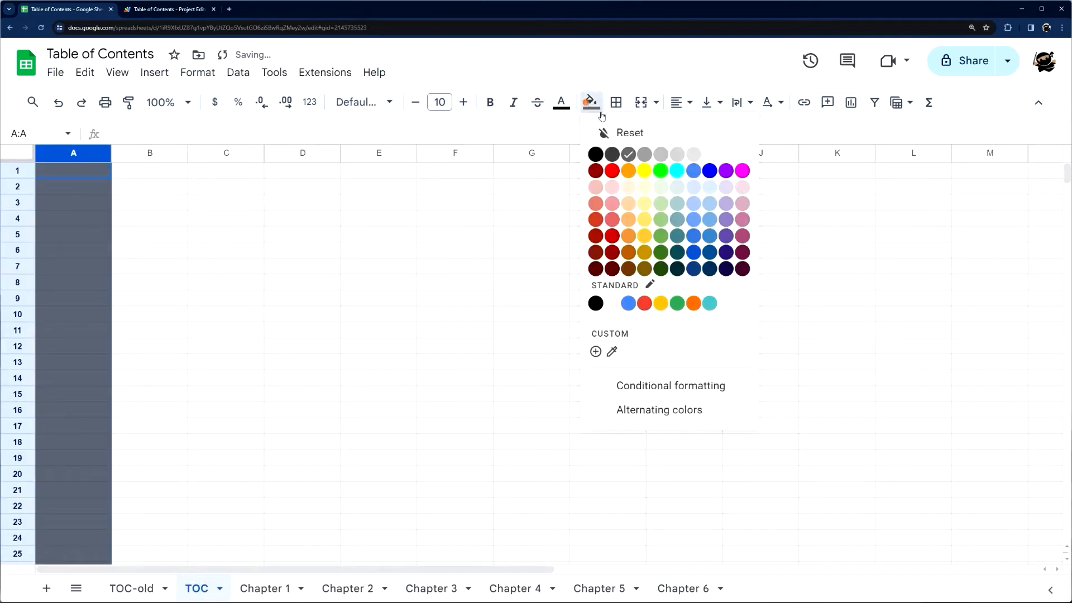
click(18, 170)
click(591, 101)
click(627, 154)
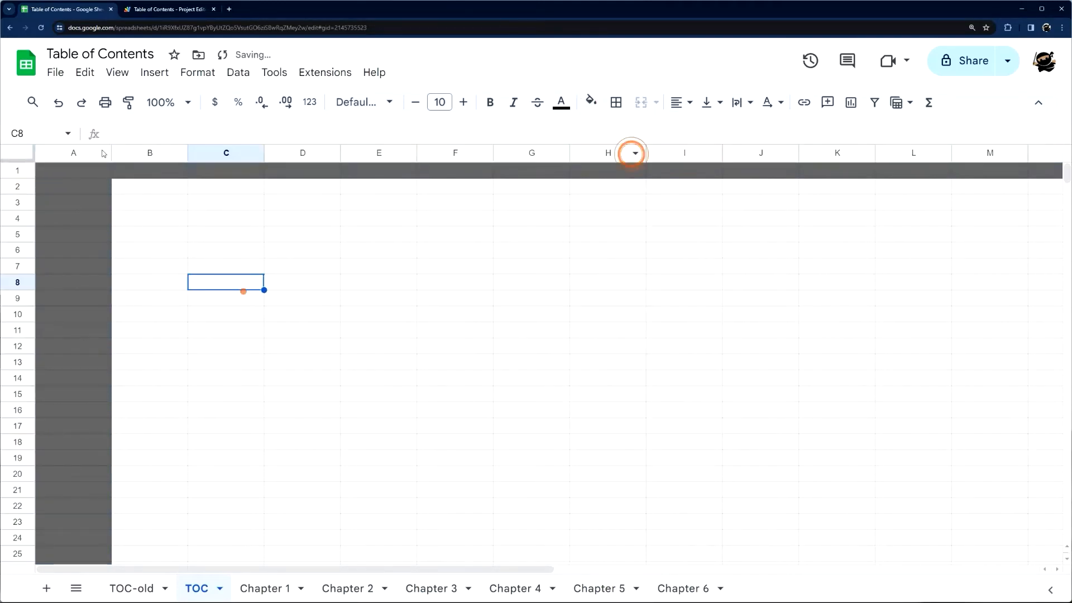
Resize column A to 20 pixels and column B to 25 pixels.
right_click(73, 152)
click(130, 343)
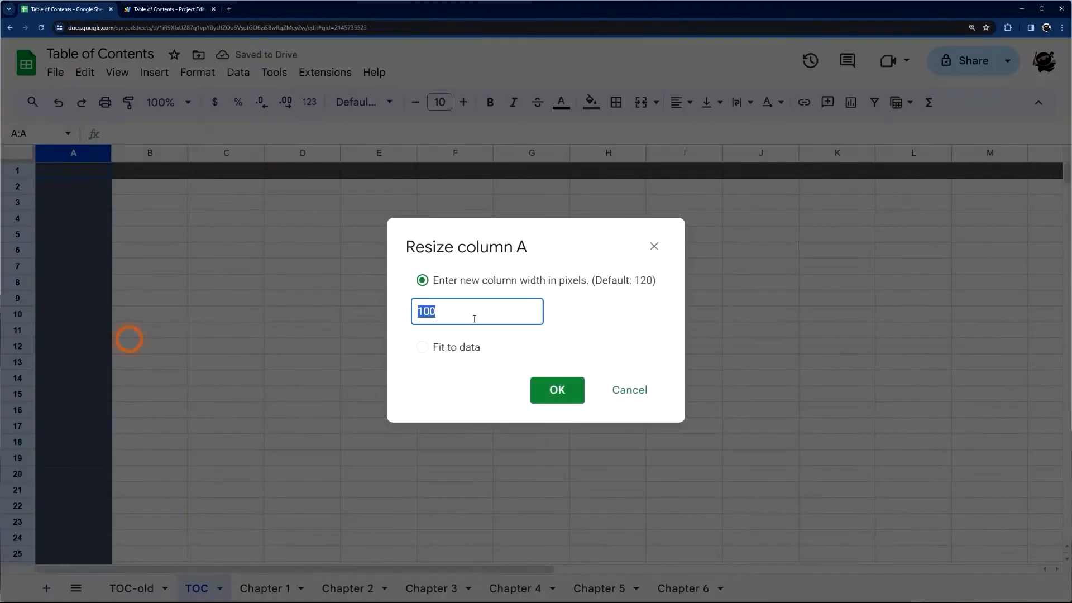
text(20)
key(Return)
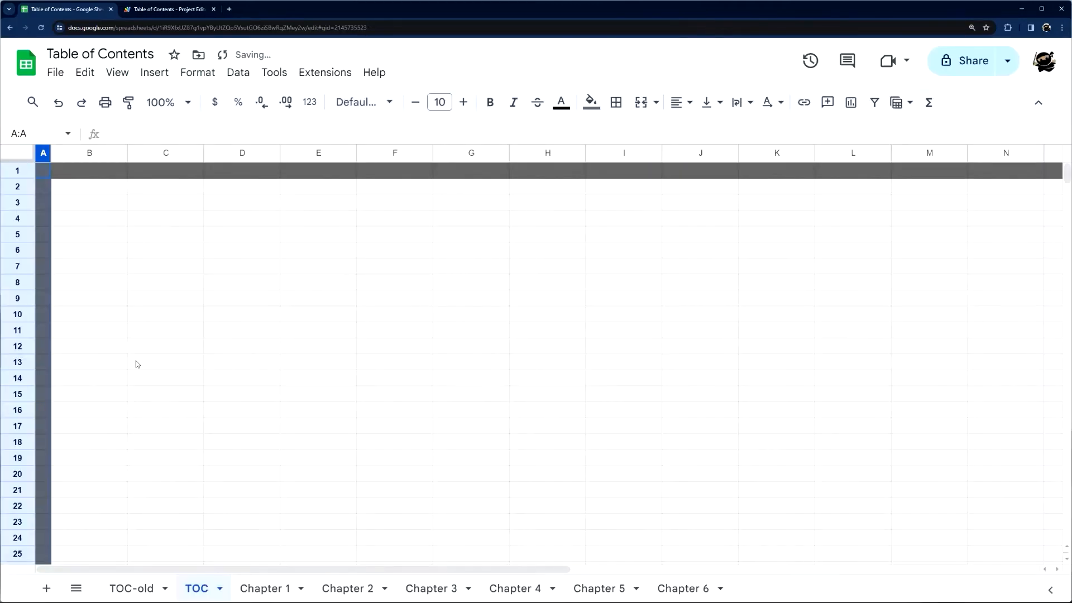
right_click(90, 153)
click(162, 342)
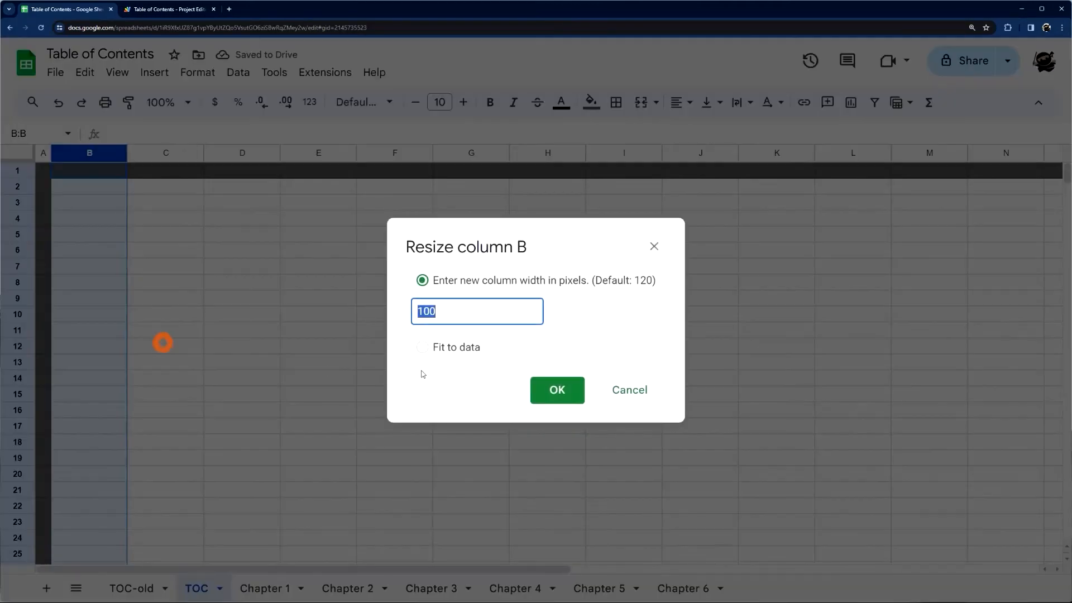
text(25)
key(Return)
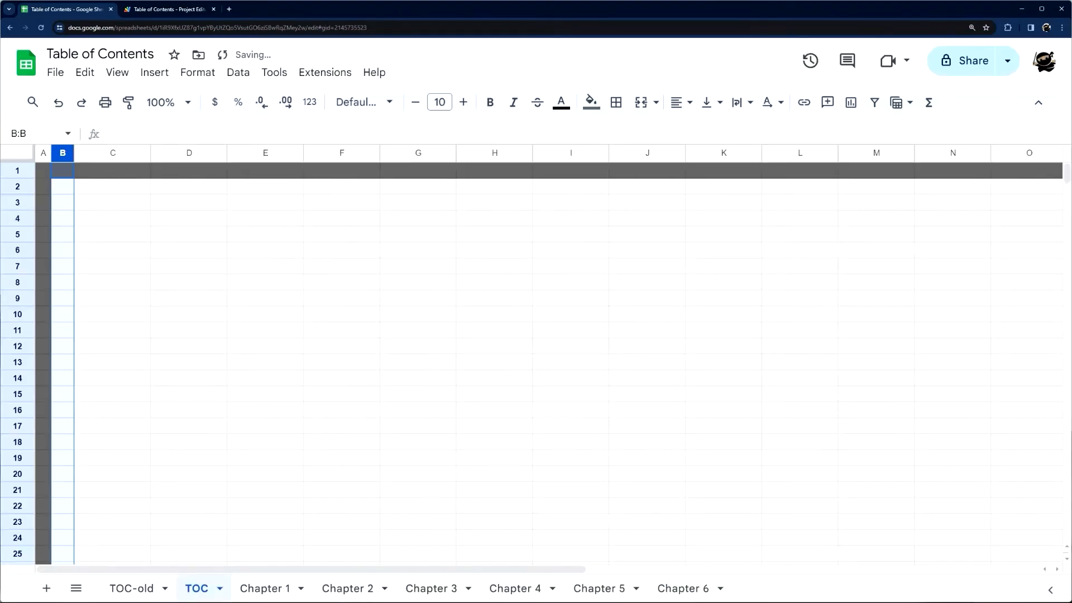
Compare column B against the TOC-old layout and come back to TOC.
click(131, 588)
click(68, 154)
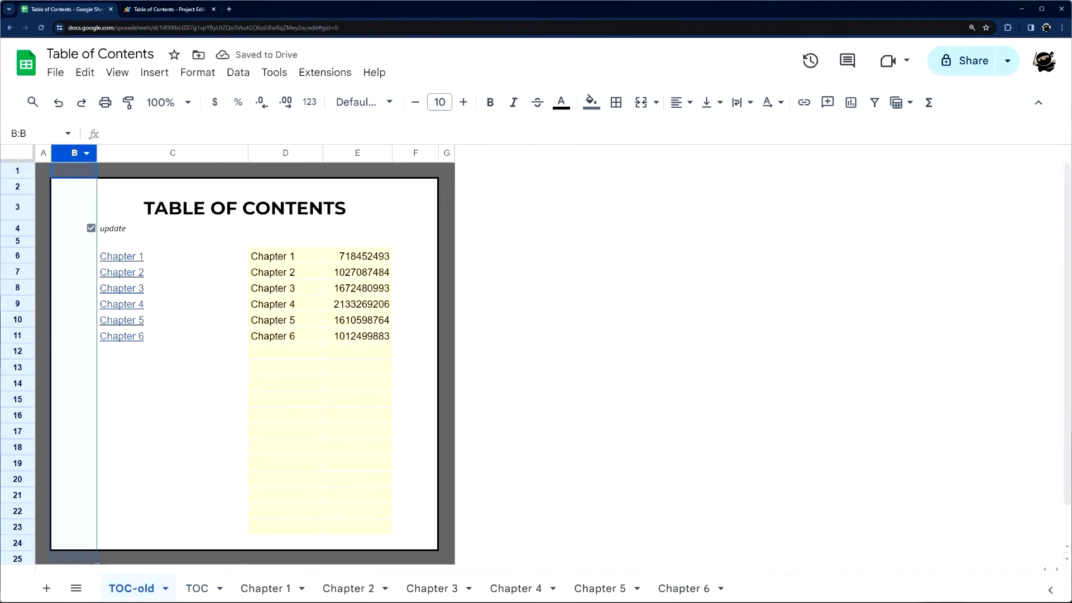
click(196, 589)
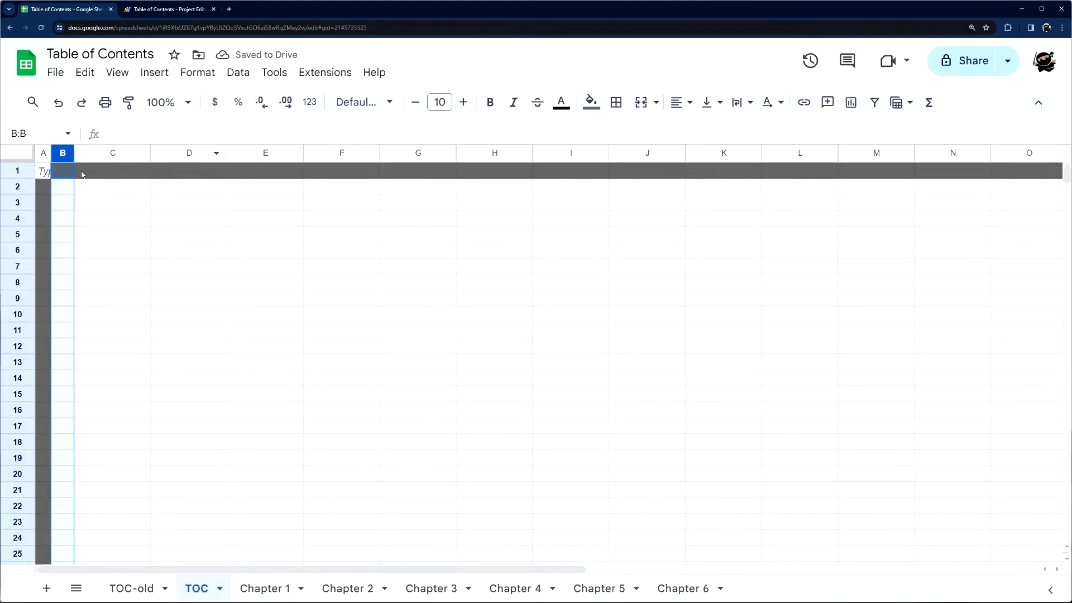
Check the used columns on TOC-old, then delete columns H–Z on the new TOC sheet.
click(132, 588)
click(446, 154)
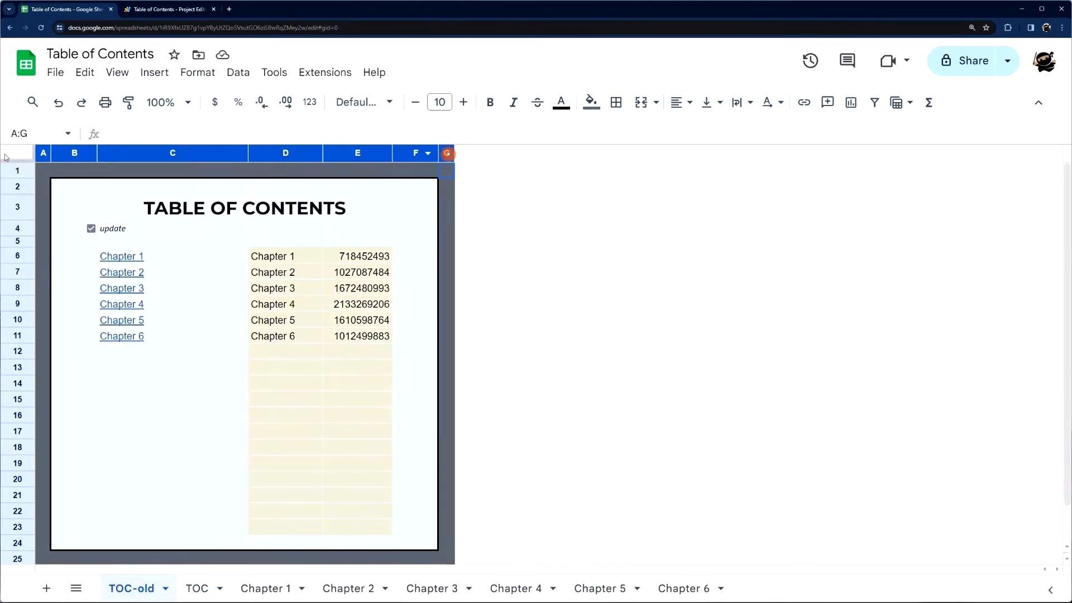
click(197, 588)
drag(494, 153, 1056, 154)
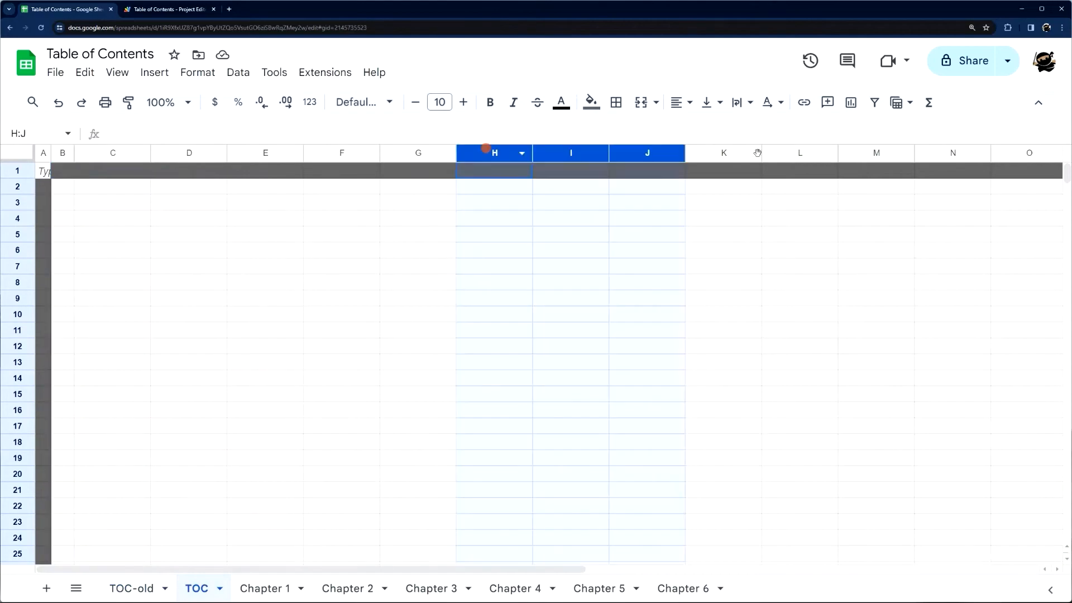
right_click(552, 152)
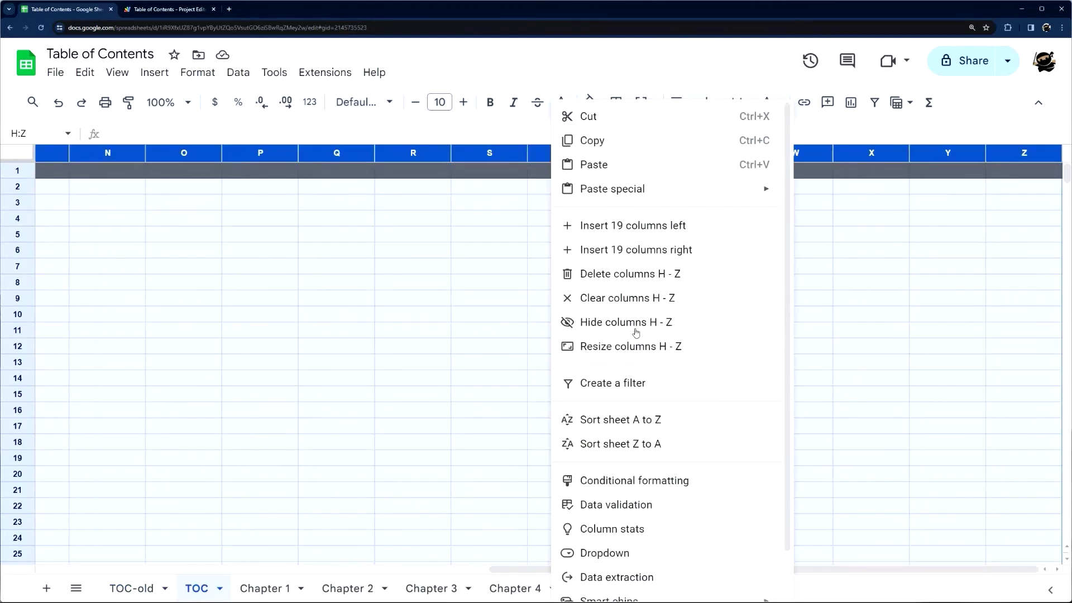
click(630, 274)
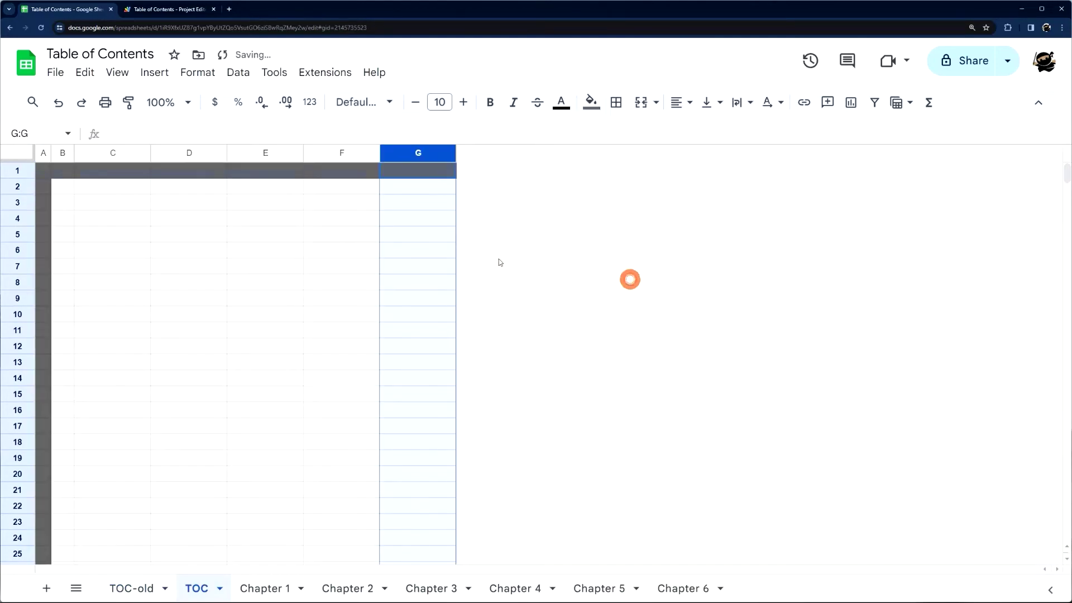
Delete rows 25–1000, leaving rows 1–24.
click(18, 548)
drag(1065, 174, 1065, 536)
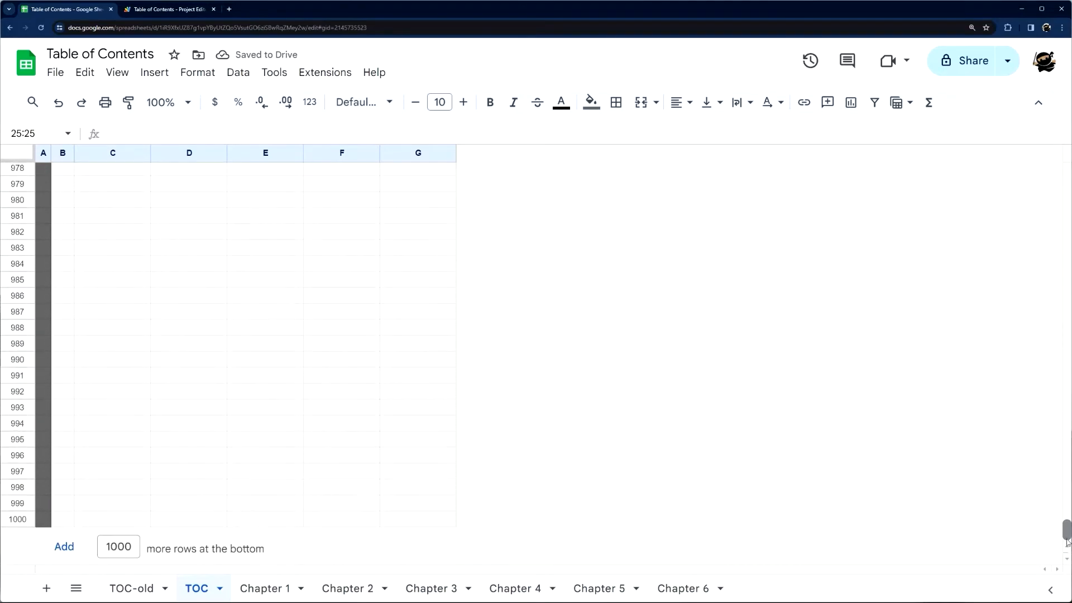
shift+click(17, 519)
right_click(21, 418)
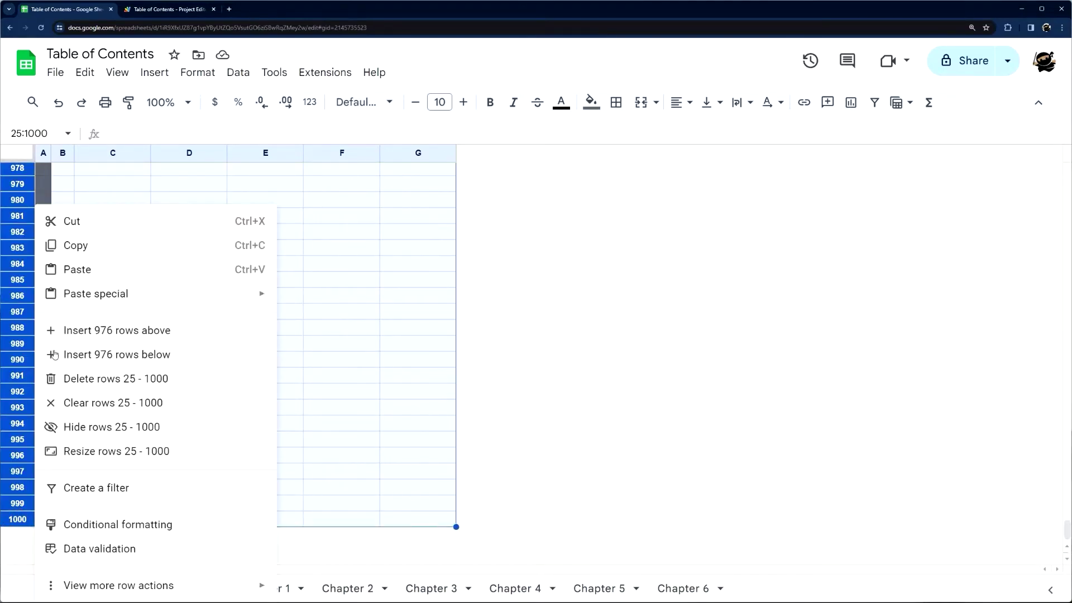
click(106, 378)
Fill row 24 and column G dark grey to close the frame.
click(591, 102)
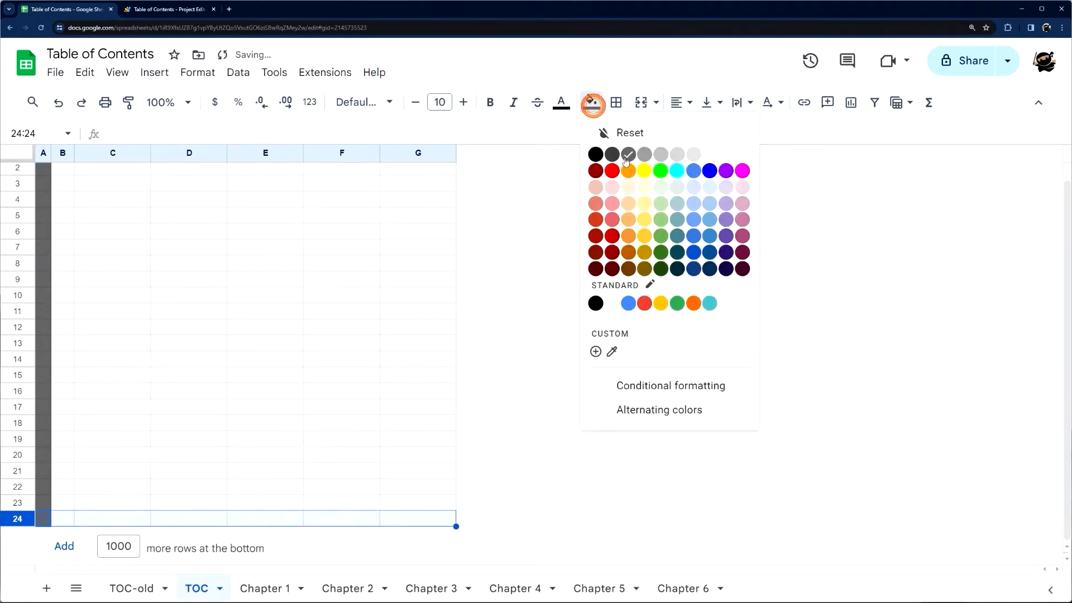
click(625, 165)
click(418, 152)
click(592, 102)
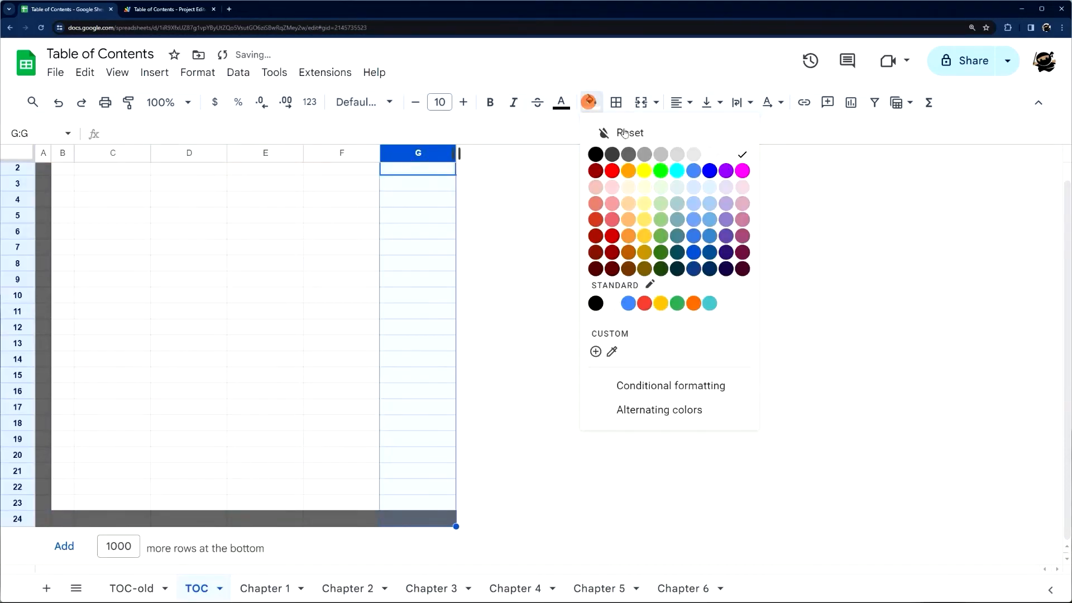
click(628, 153)
Resize columns G and F to 20 pixels each.
right_click(409, 154)
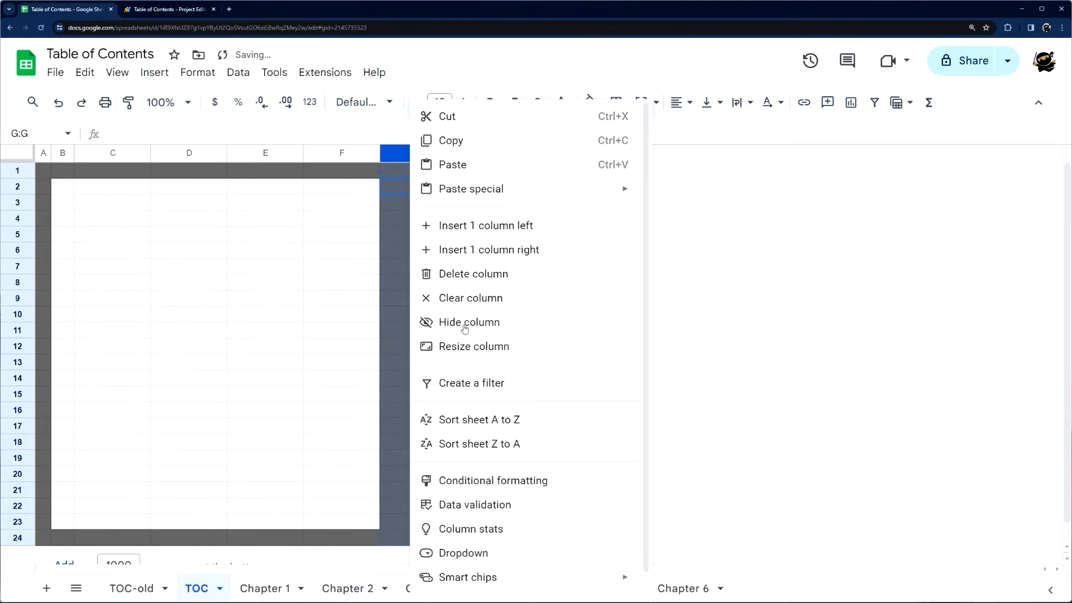
click(469, 346)
text(20)
key(Return)
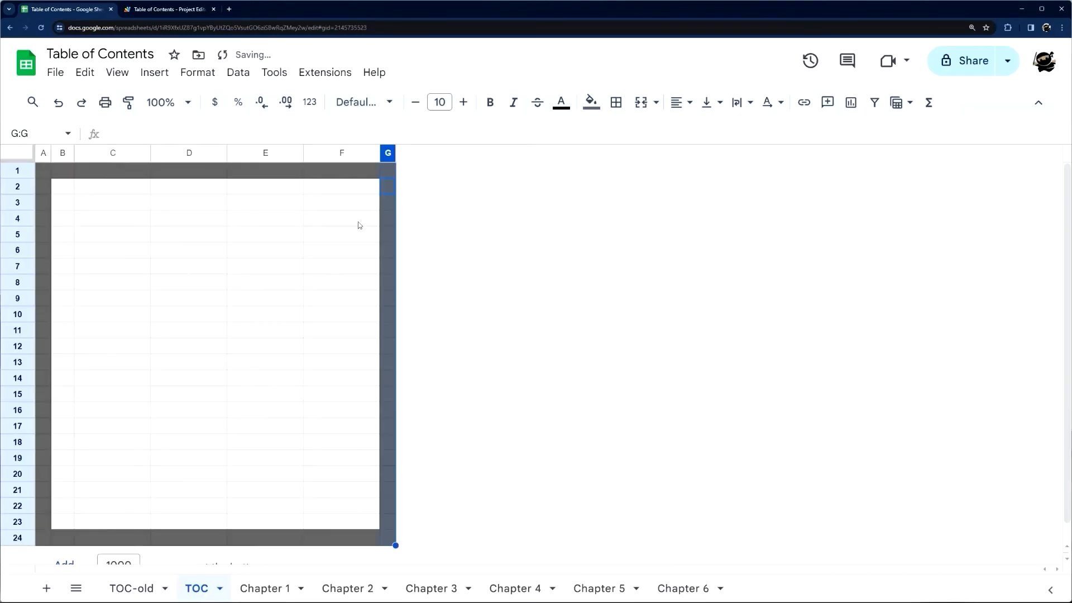
right_click(344, 158)
click(429, 339)
text(20)
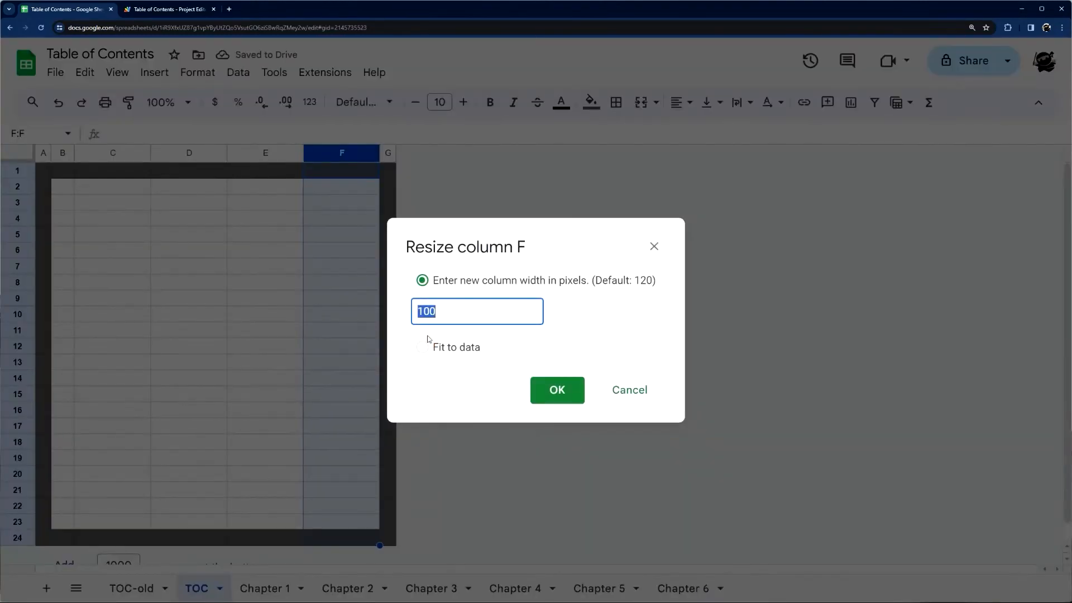
key(Return)
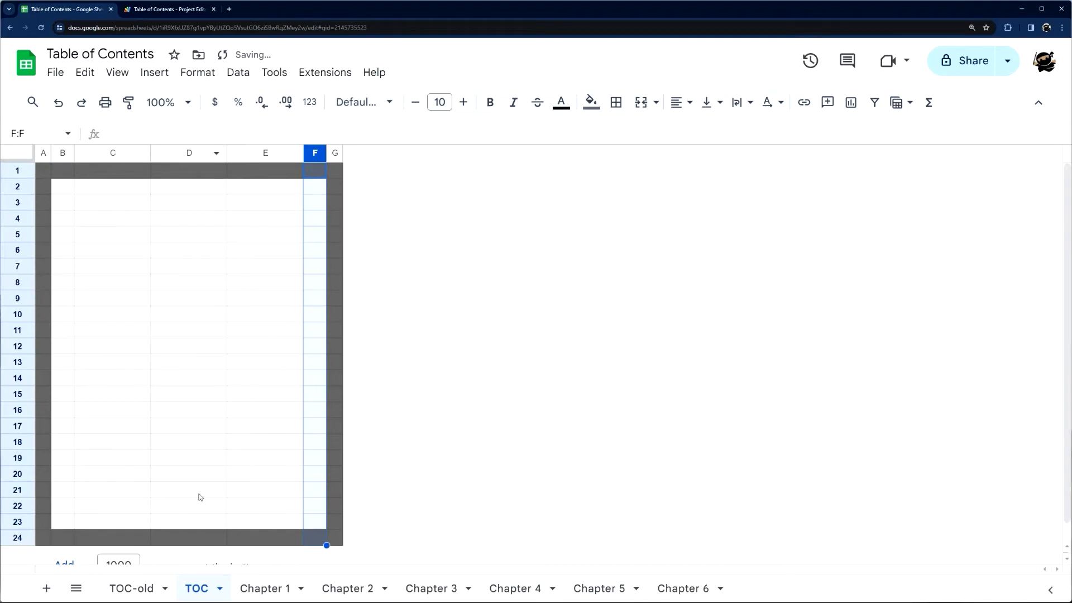
drag(122, 203, 285, 203)
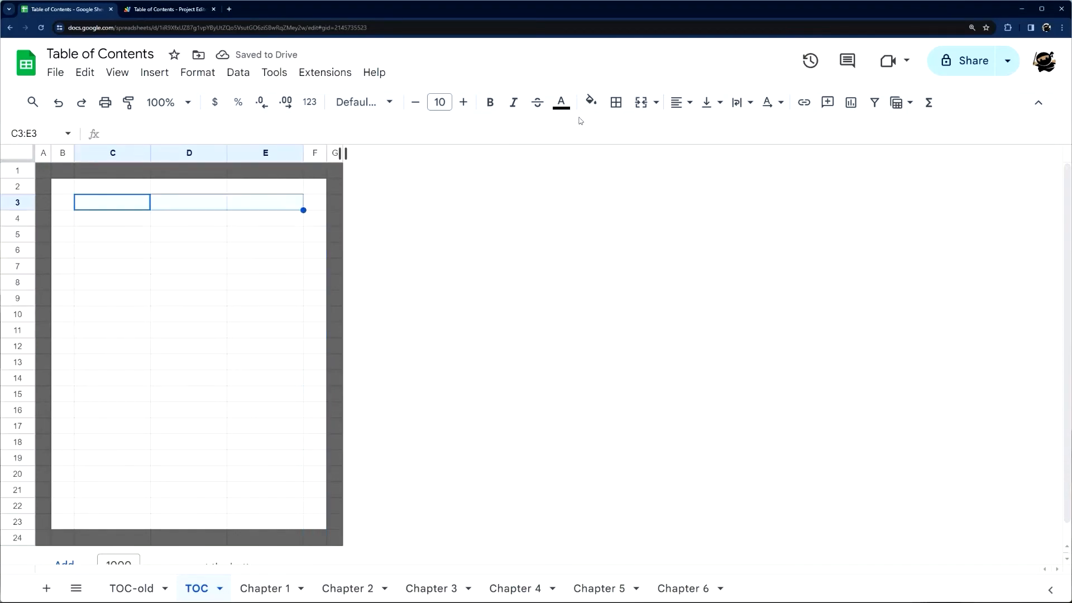
Merge C3:E3 into a TABLE OF CONTENTS title and insert a column beside B.
click(639, 103)
text(TA)
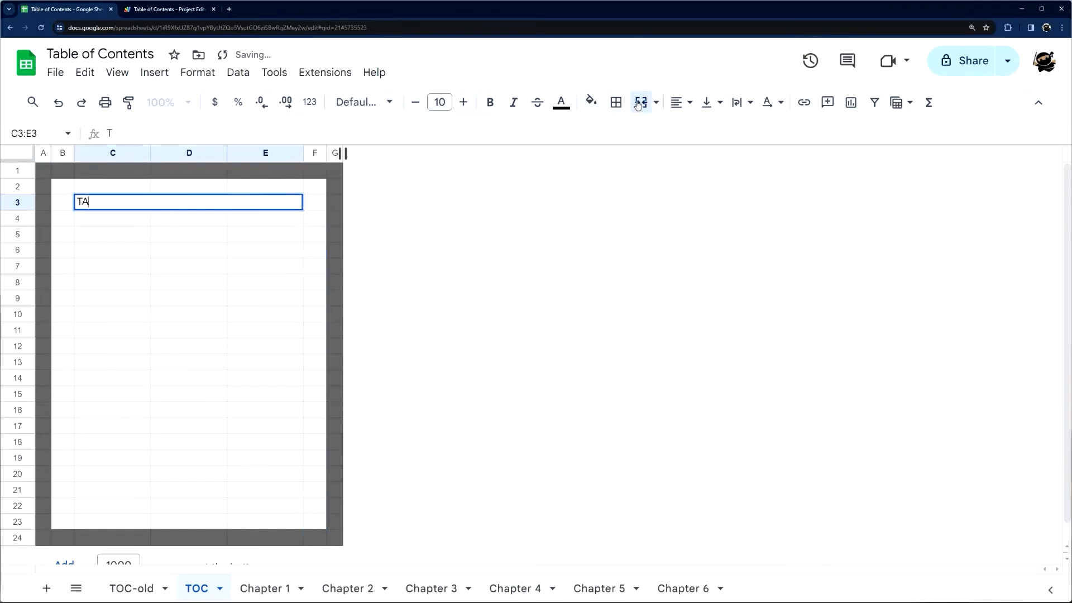
text(BLE O)
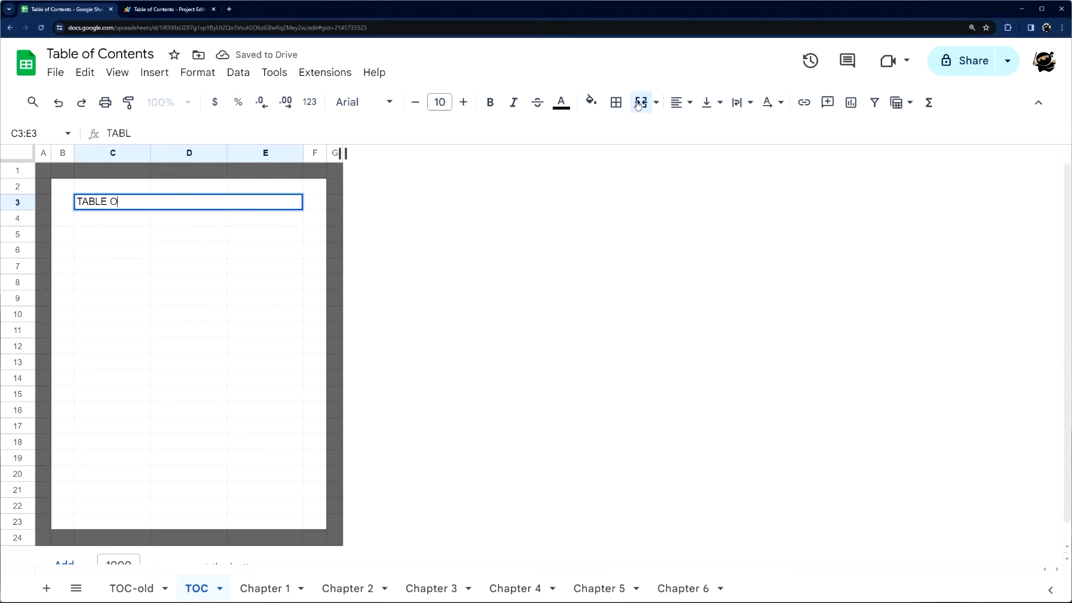
text(S)
key(Return)
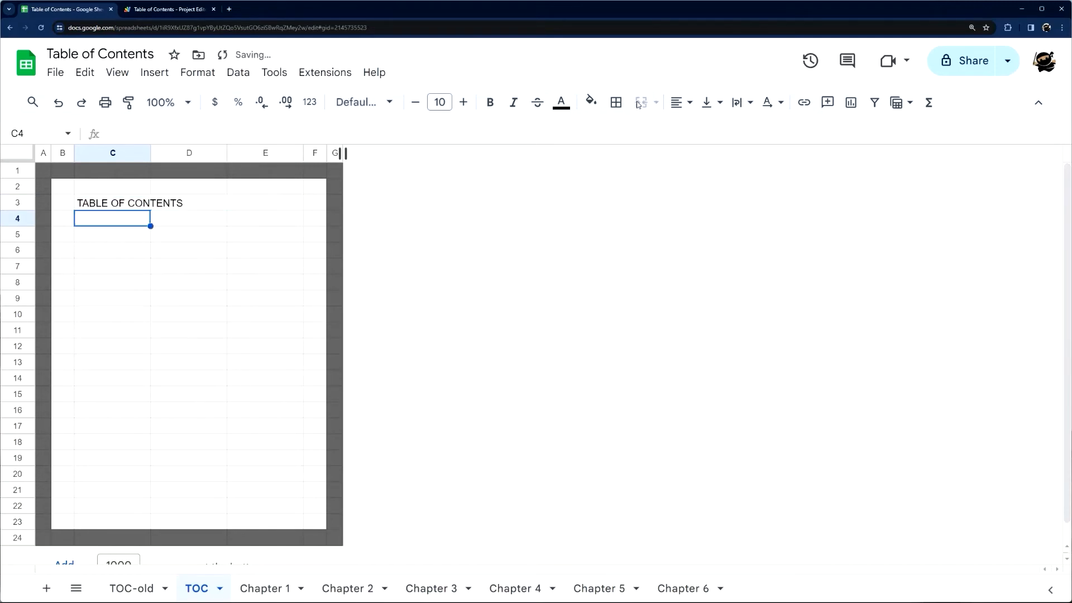
right_click(62, 152)
click(137, 226)
drag(126, 235, 171, 251)
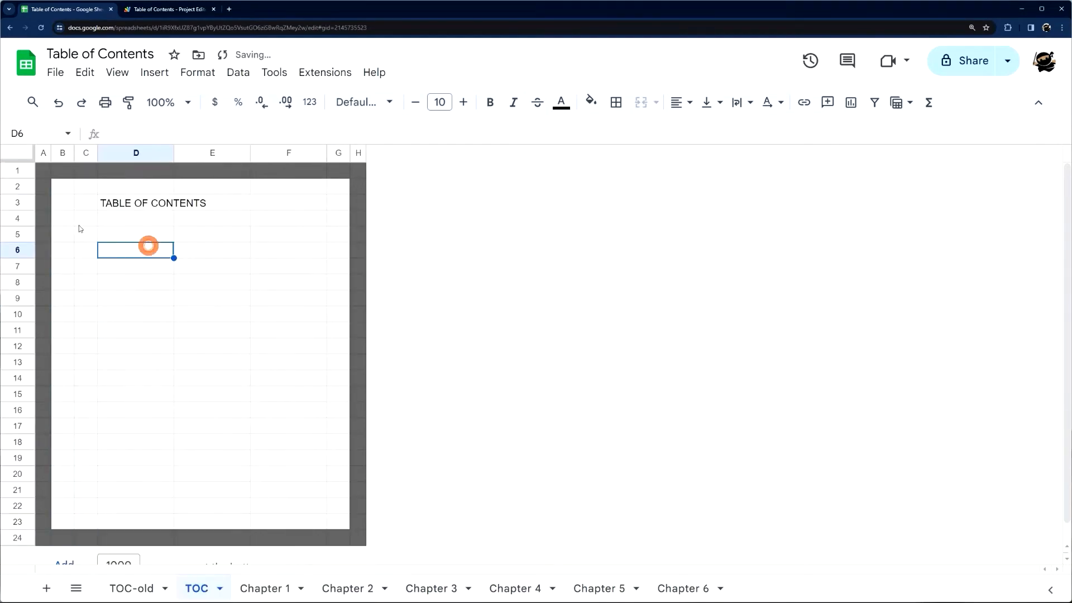
Insert a checkbox in C5 and make it slightly smaller.
click(87, 235)
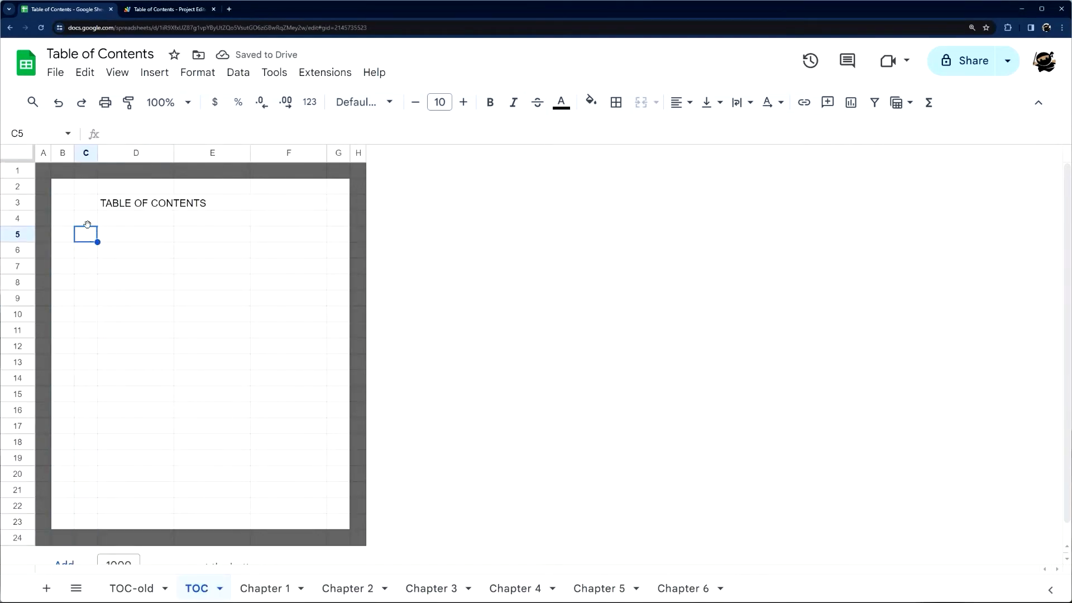
click(154, 72)
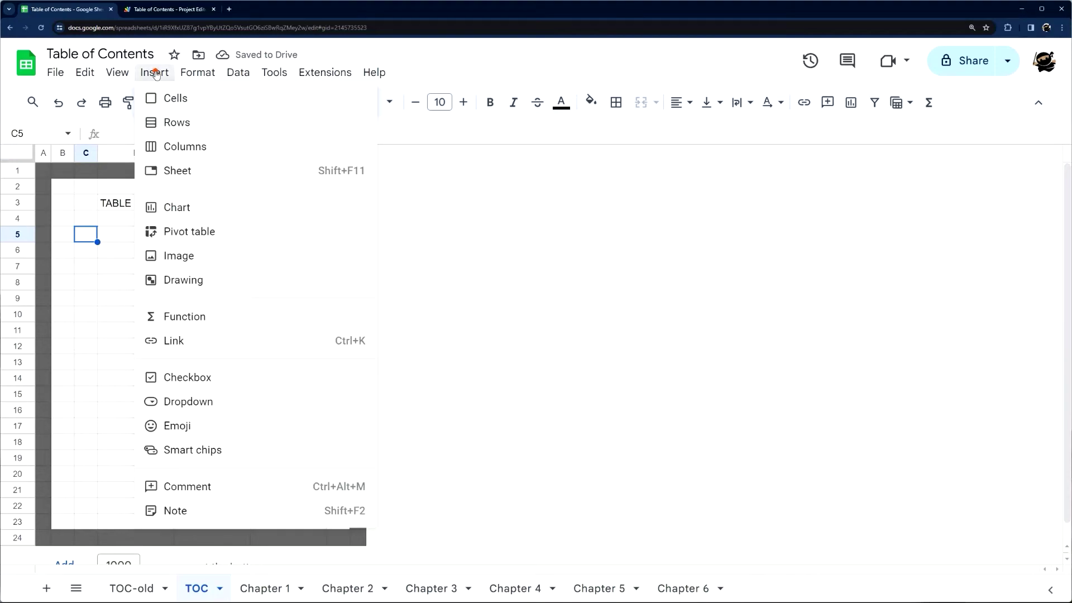
click(180, 377)
click(416, 103)
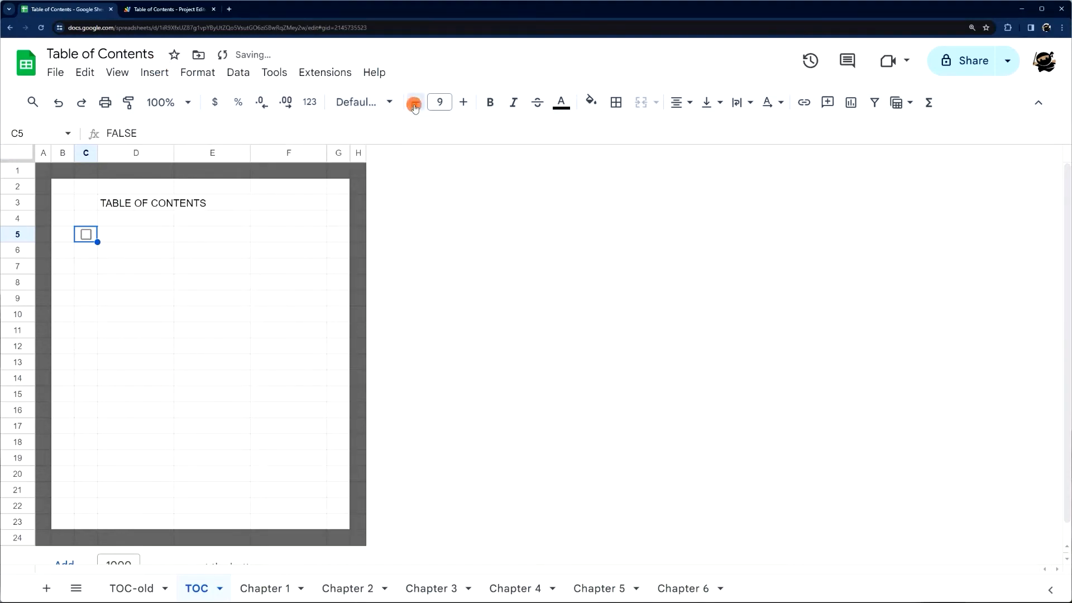
Label D5 with the text 'update TOC'.
double_click(136, 235)
text(refr)
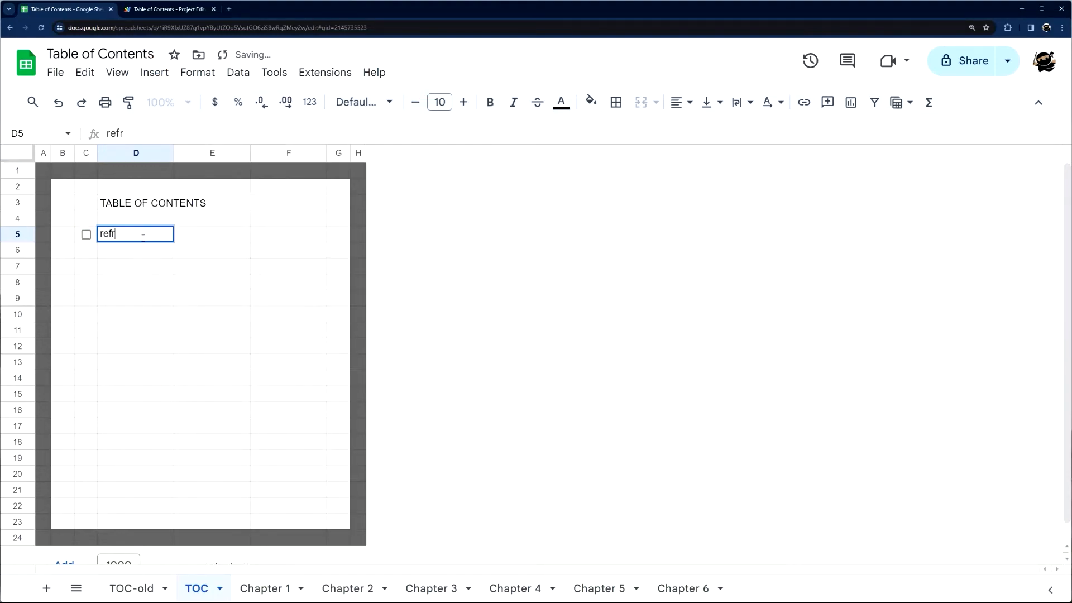
text(esh/update)
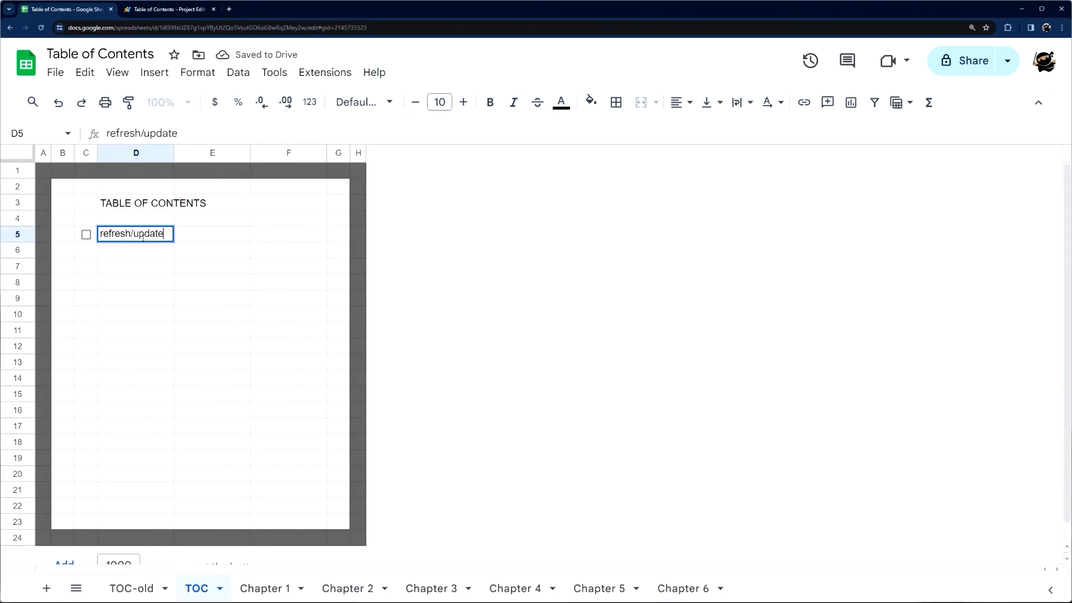
key(ctrl+a)
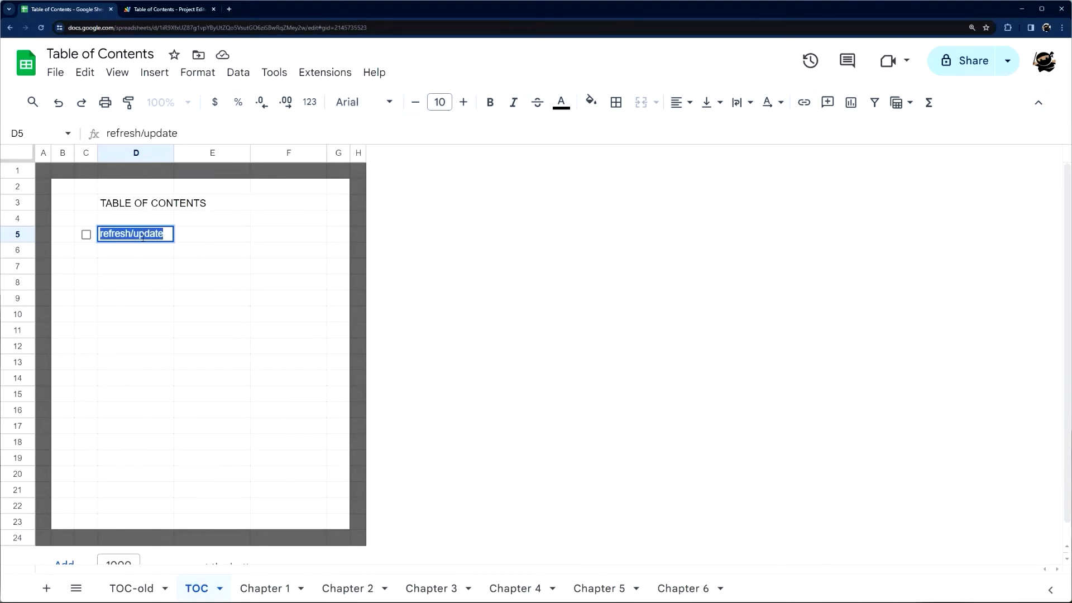
text(update TOC)
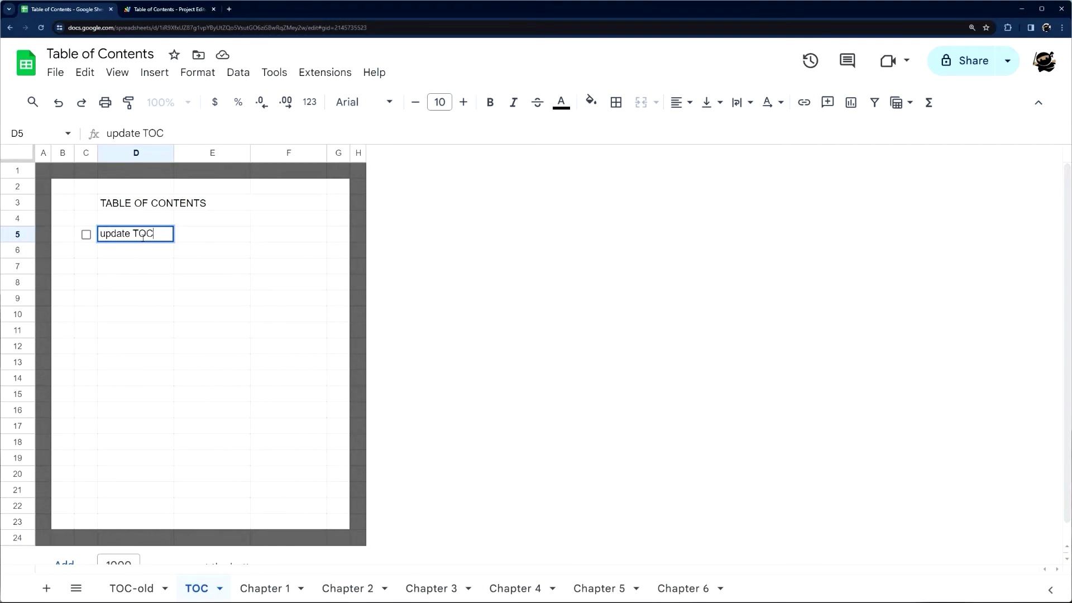
key(Return)
click(135, 235)
Style the 'update TOC' label in Calibri, smaller and italic.
click(355, 103)
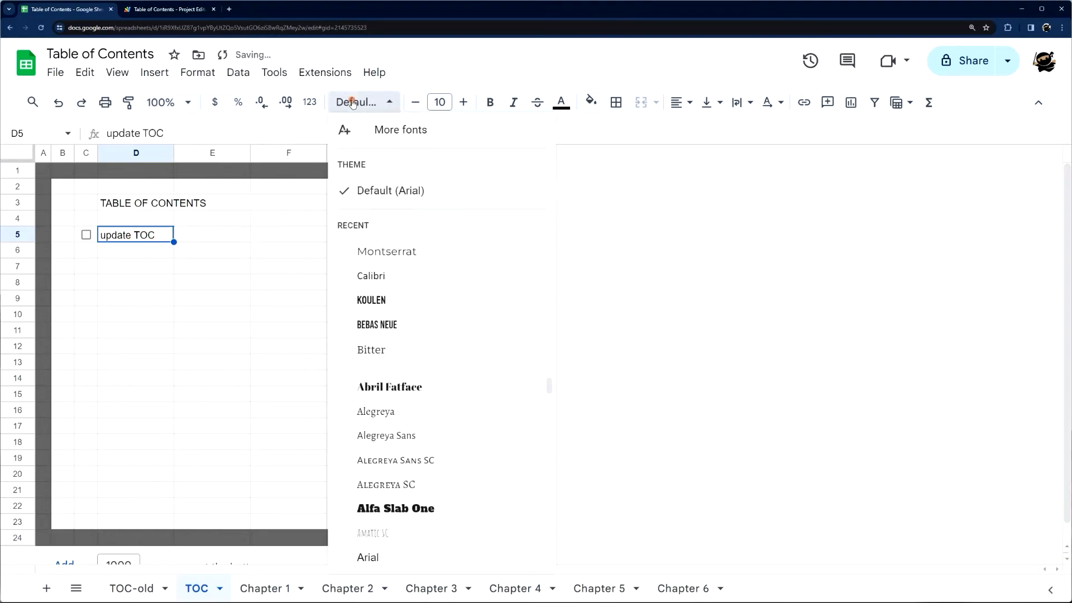
click(371, 276)
click(415, 102)
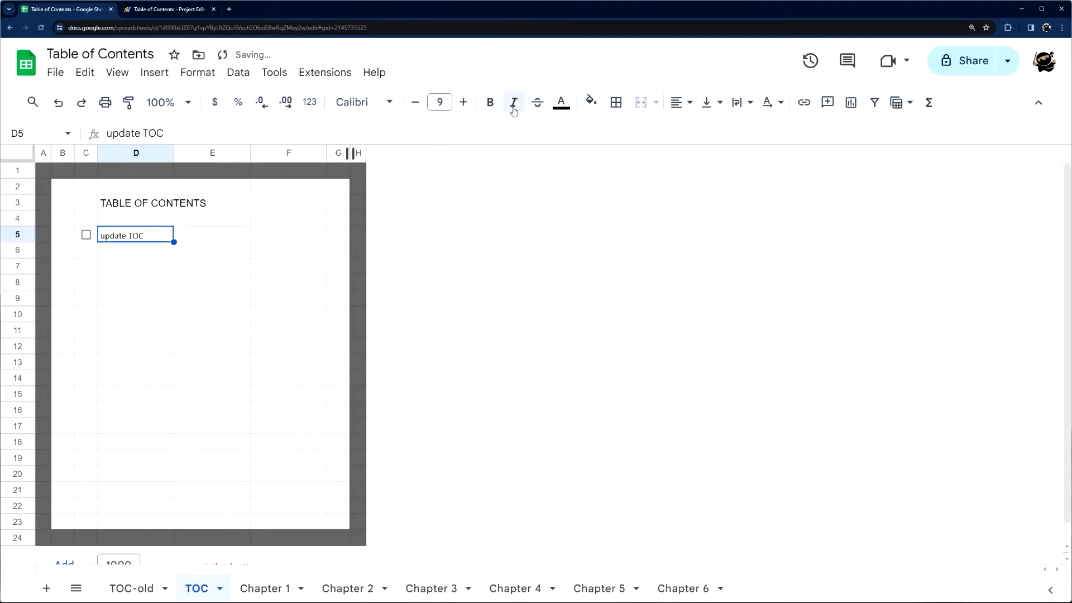
click(513, 102)
Merge the TABLE OF CONTENTS title across C3:F3 in bold Montserrat 18, centred.
click(117, 205)
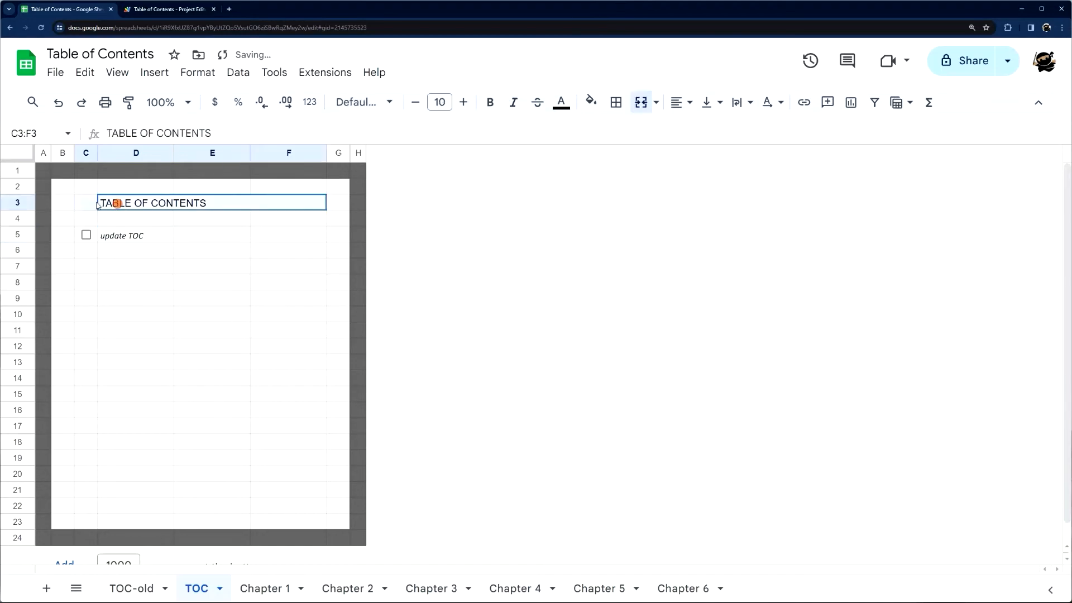
click(641, 102)
click(363, 102)
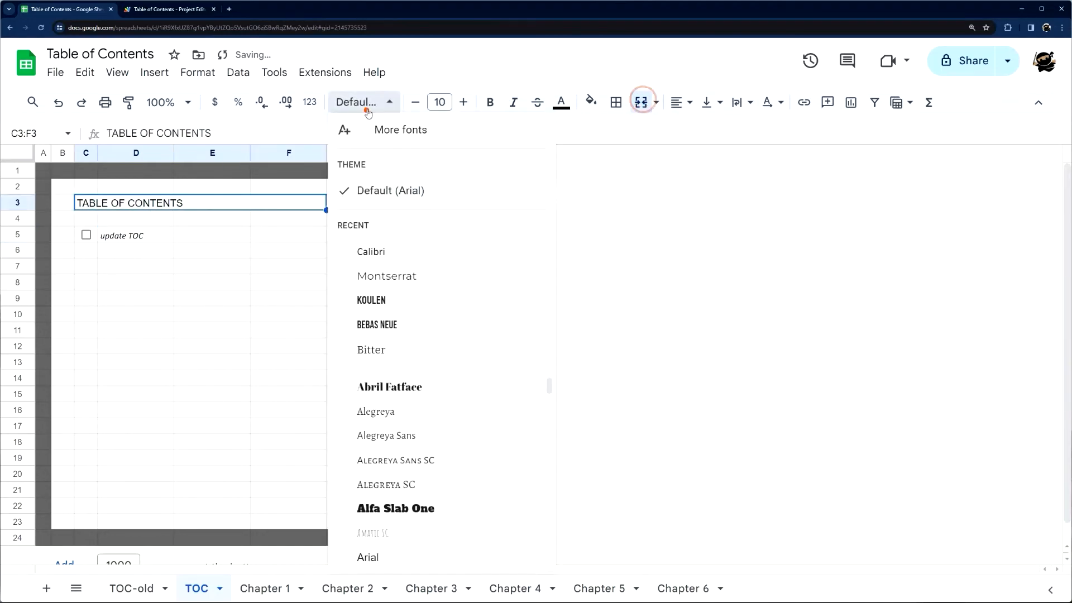
click(383, 275)
click(440, 101)
click(439, 322)
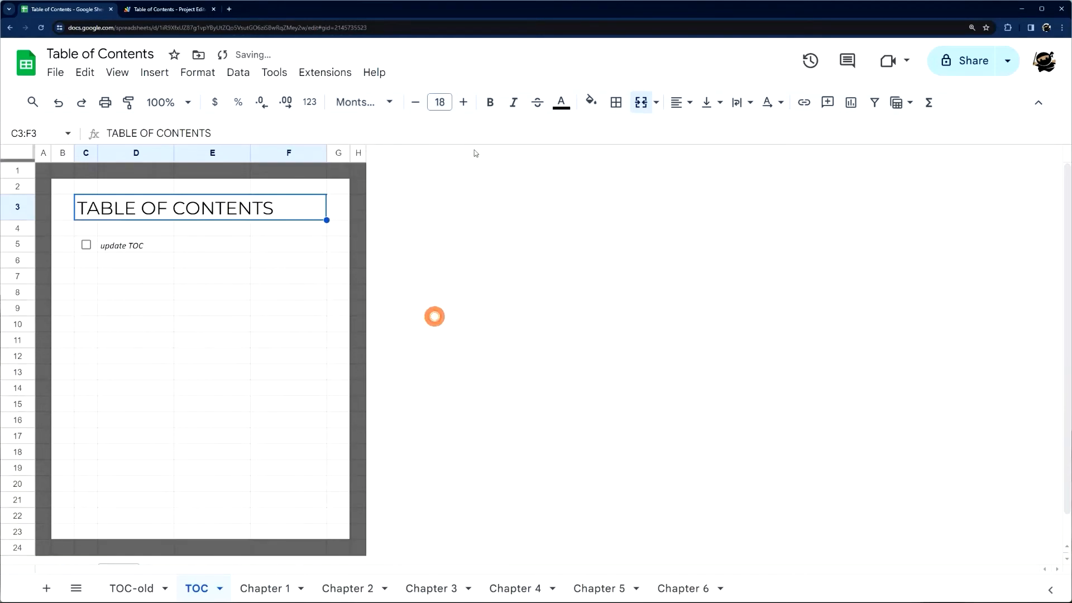
click(490, 102)
click(678, 102)
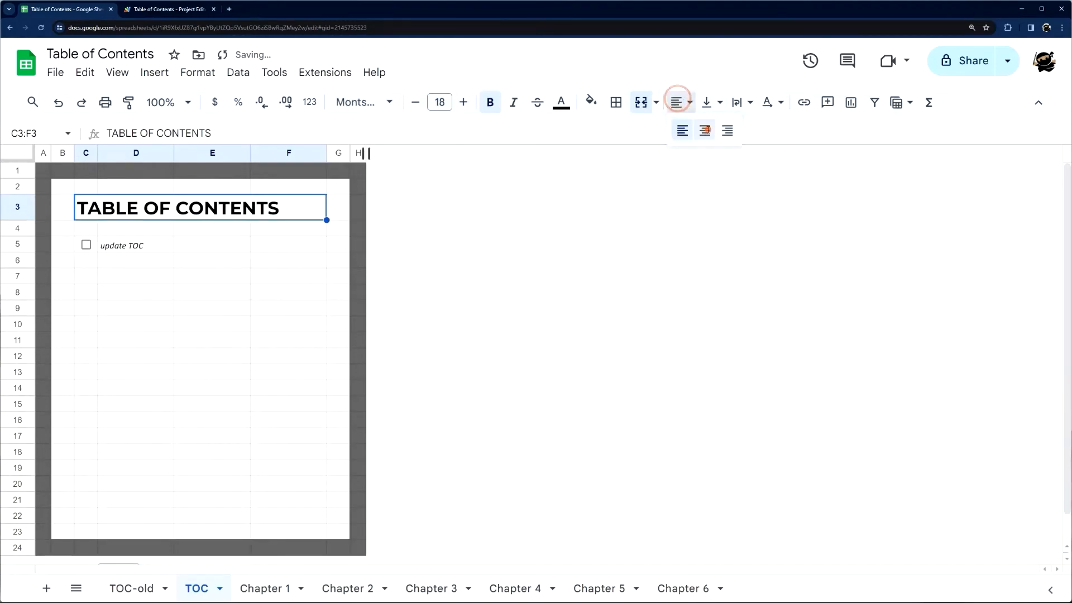
click(705, 130)
click(358, 325)
Shrink row 4 to a 10-pixel spacer.
right_click(17, 229)
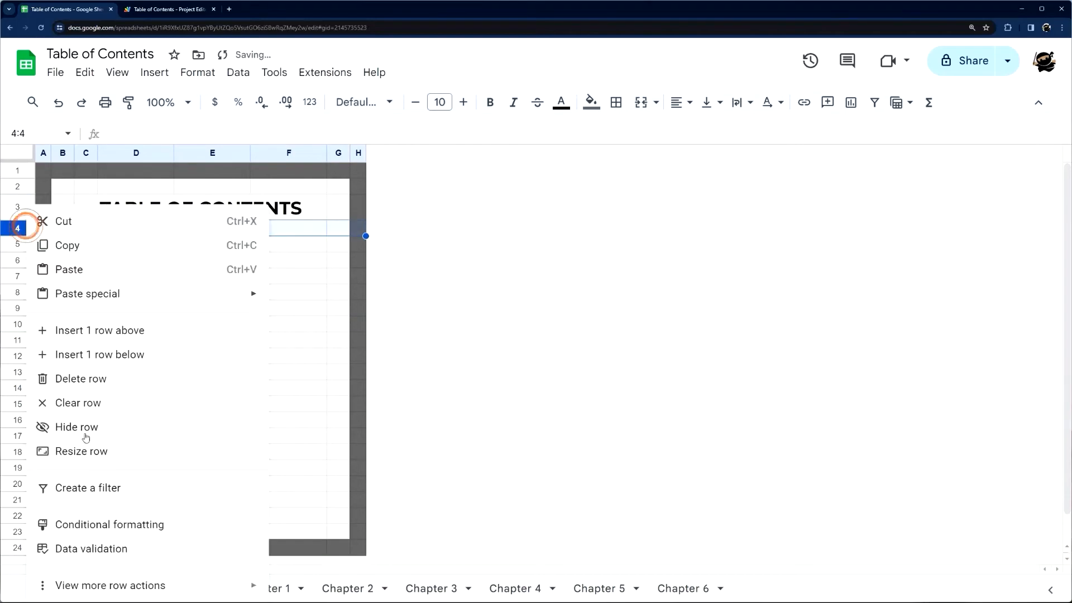
click(79, 447)
text(10)
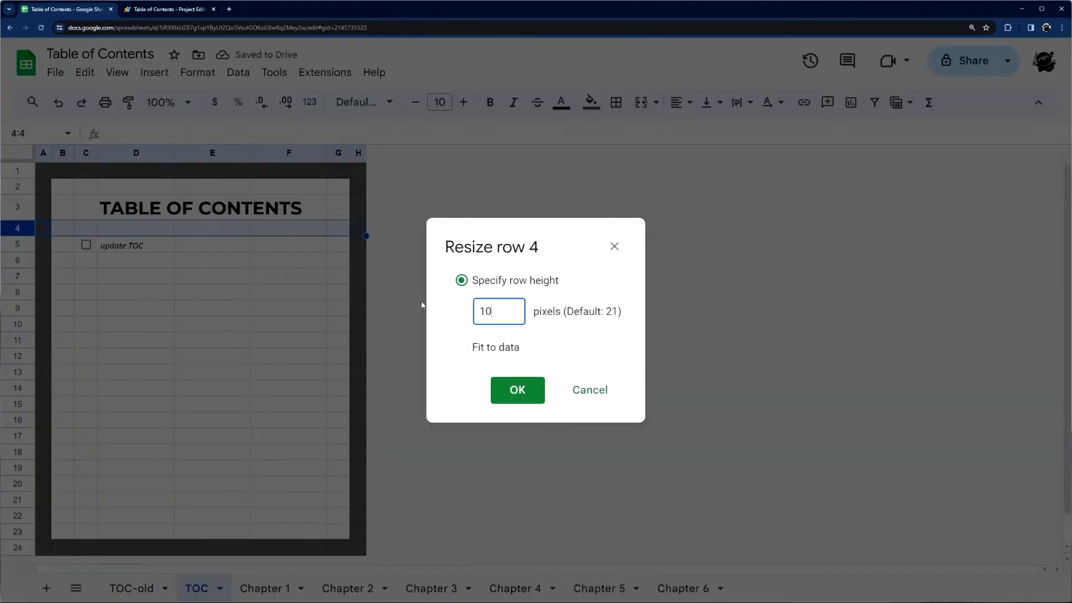
key(Return)
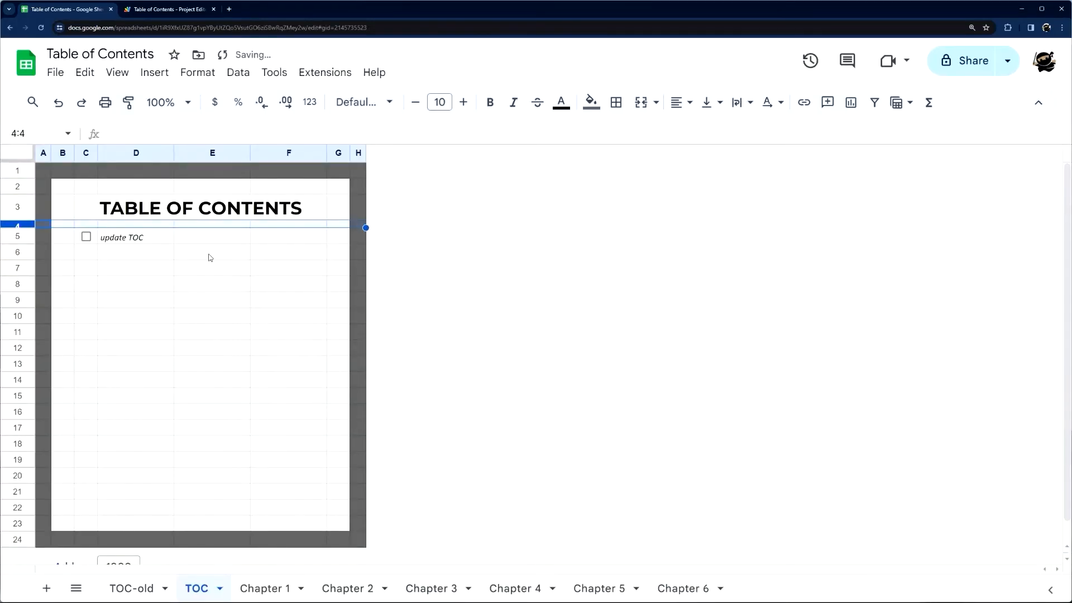
click(219, 250)
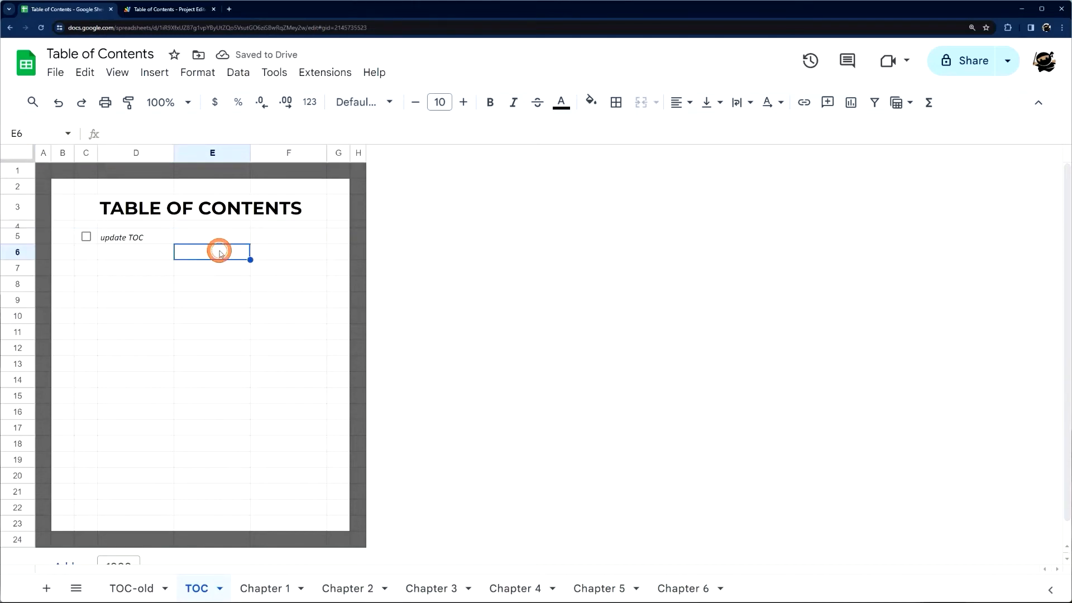
Delete the TOC-old sheet.
click(131, 588)
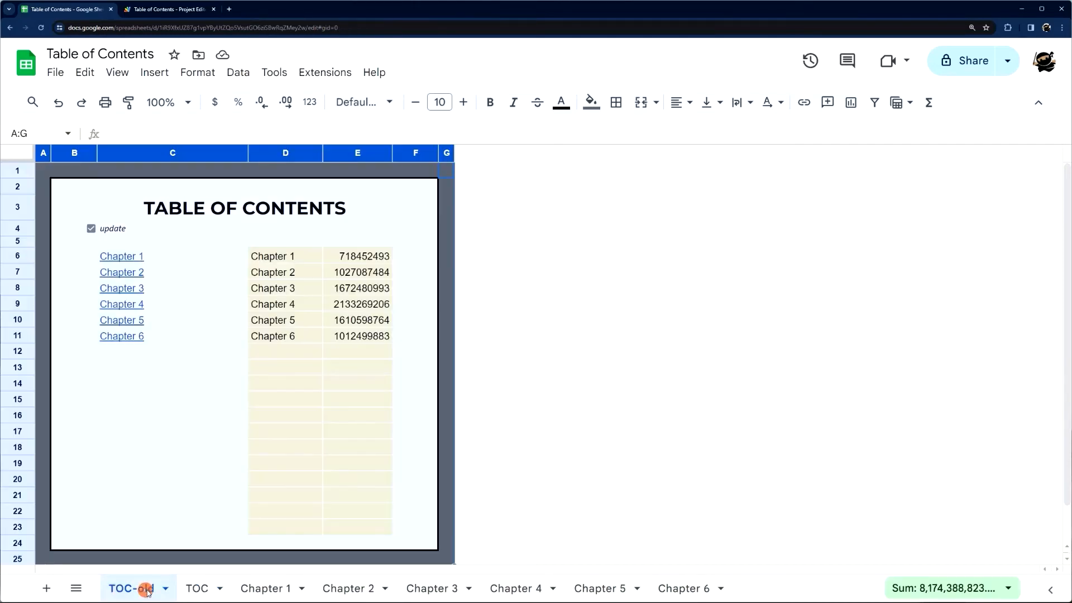
right_click(131, 588)
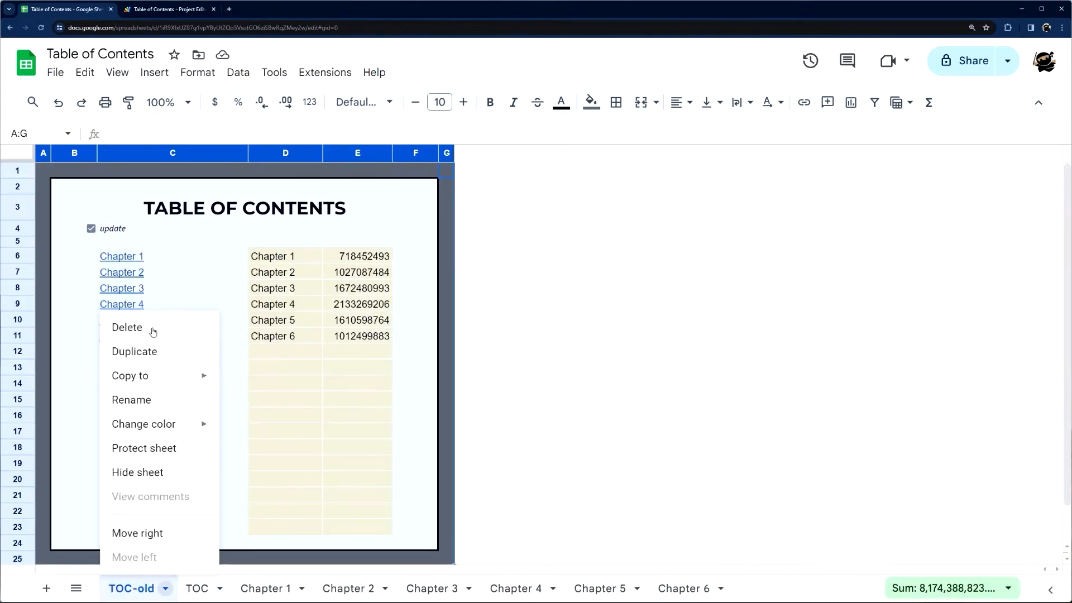
click(127, 327)
click(701, 353)
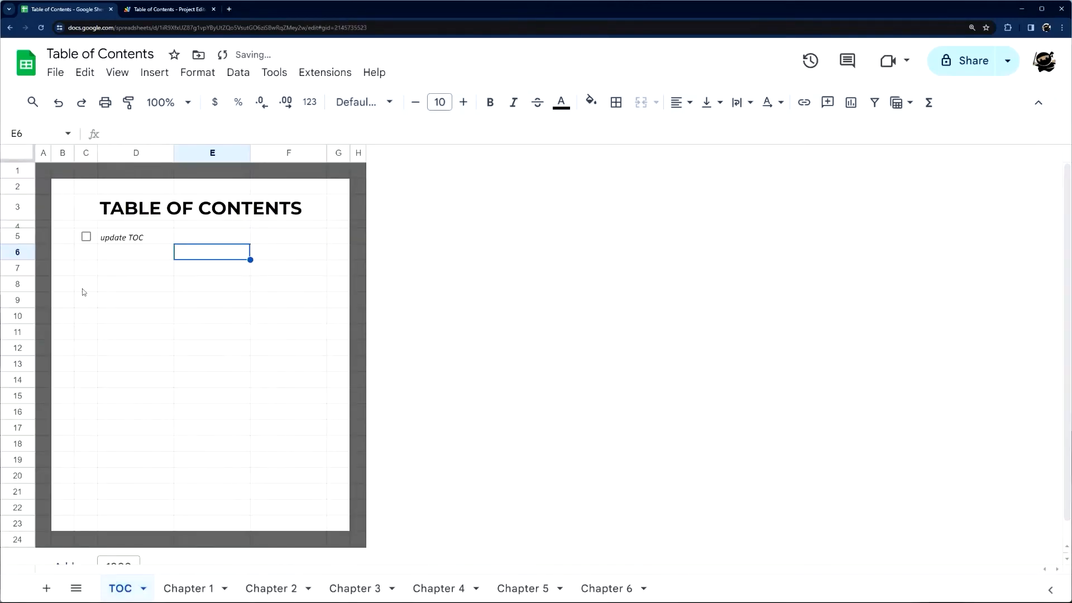
Frame the page area B2:G23 with a thick black outer border.
drag(63, 186, 335, 523)
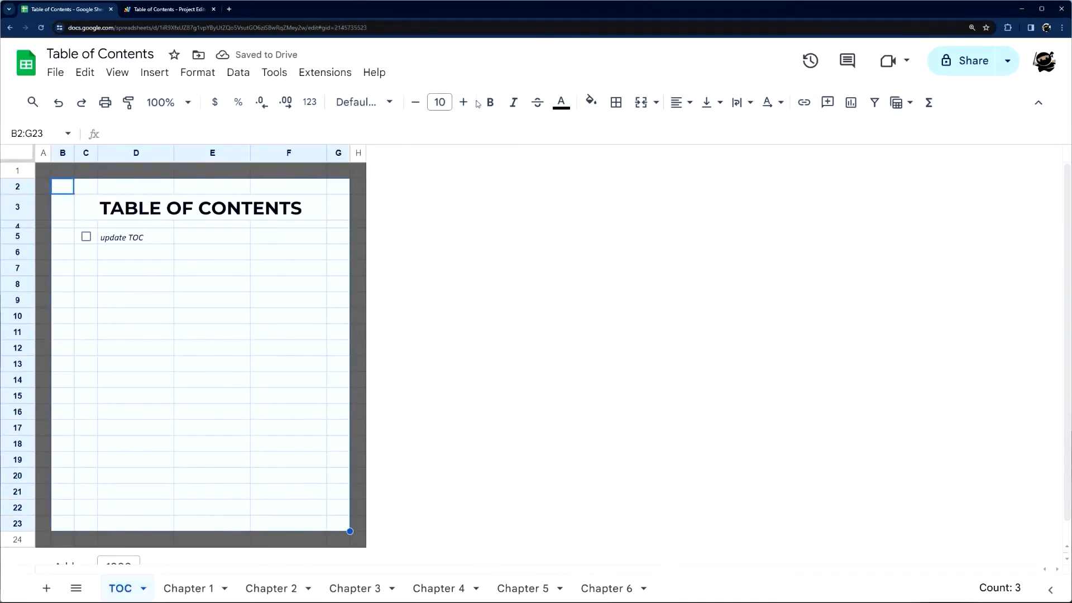
click(615, 102)
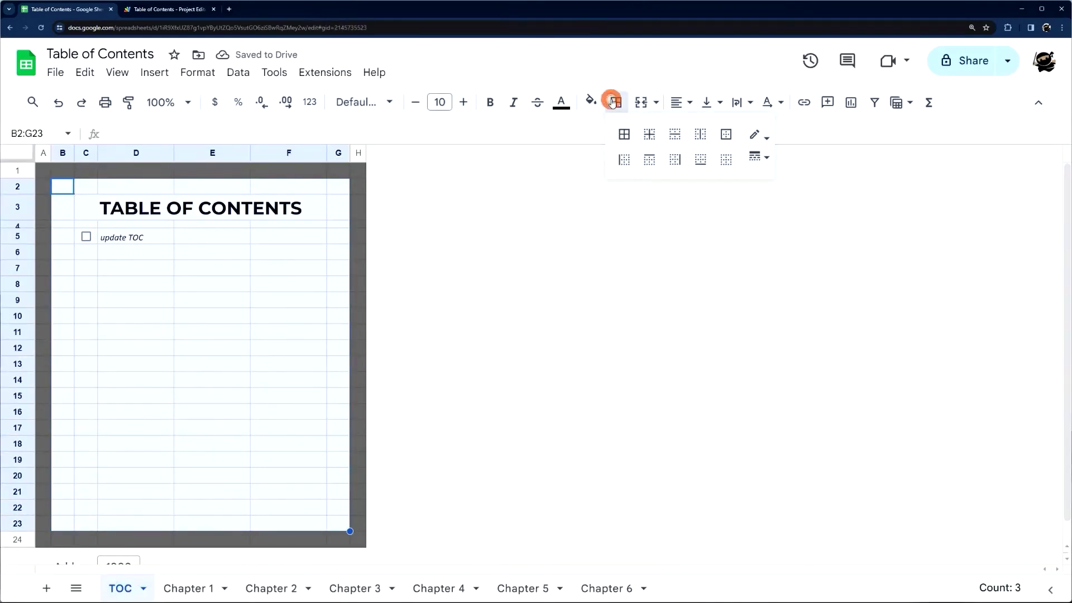
click(757, 133)
click(760, 186)
click(760, 160)
click(777, 198)
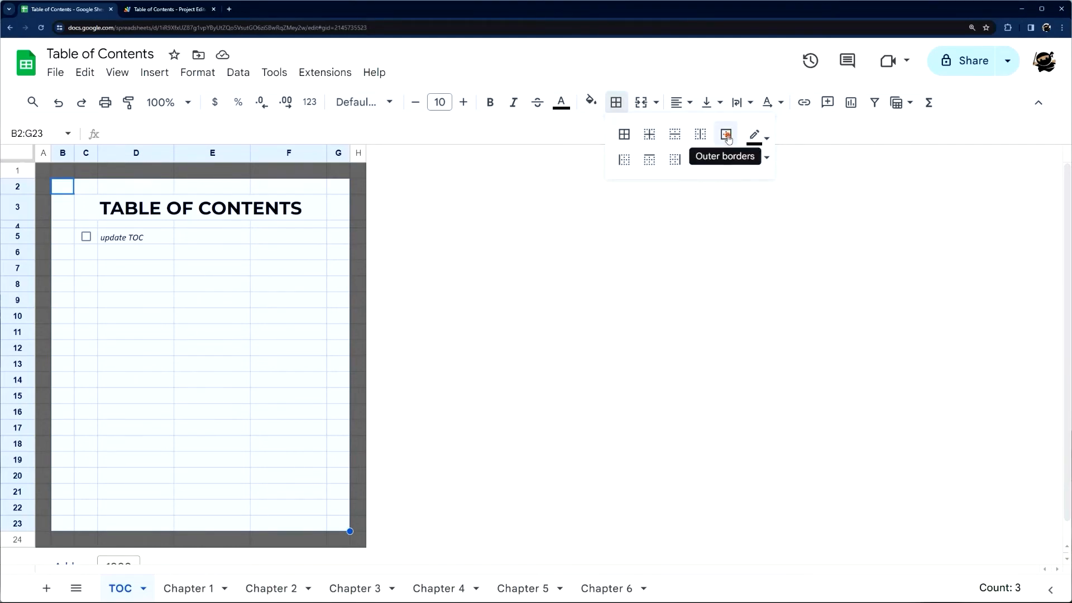
click(726, 135)
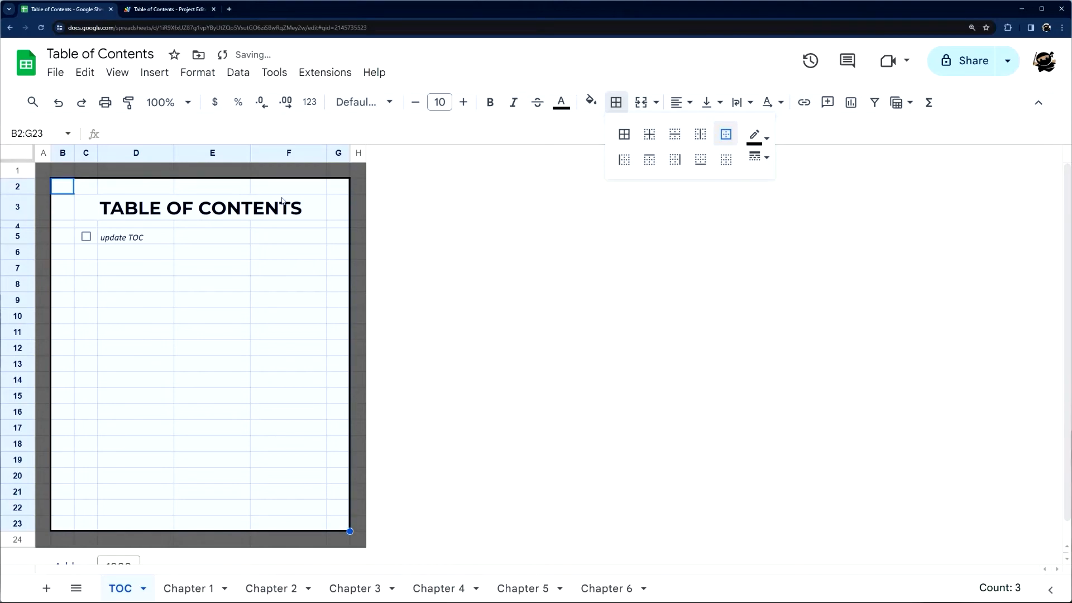
Hide the sheet's gridlines and return to cell E6.
click(117, 72)
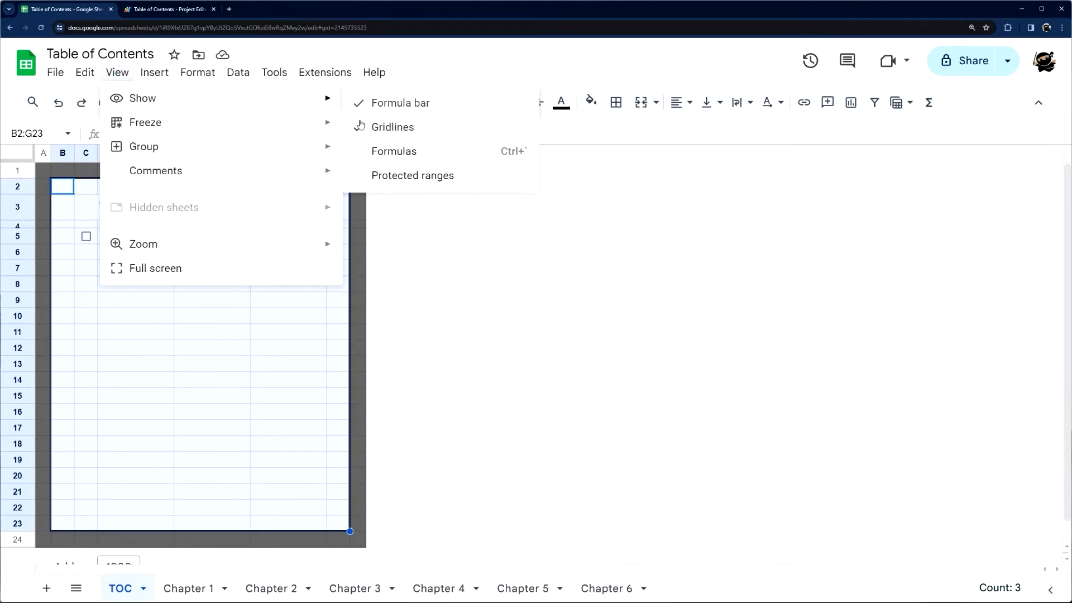
click(423, 130)
click(264, 329)
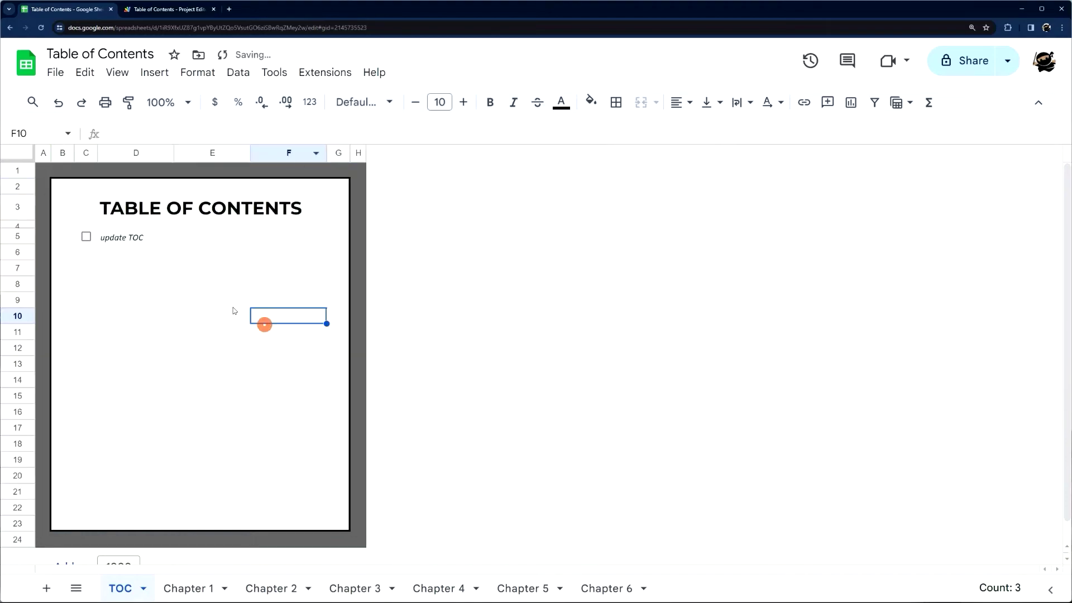
click(219, 266)
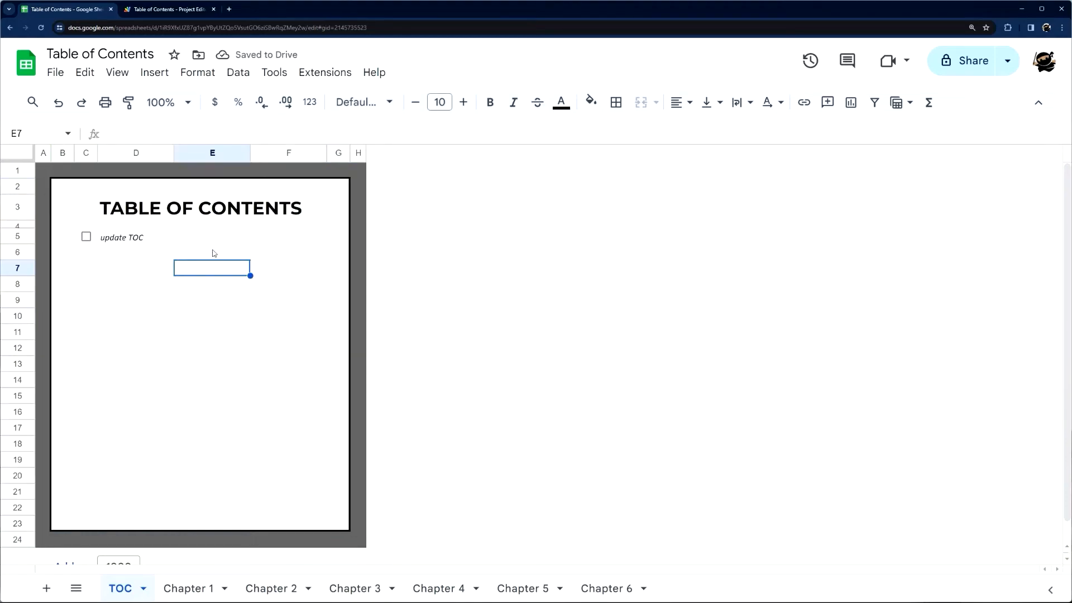
click(213, 252)
text(=TOP)
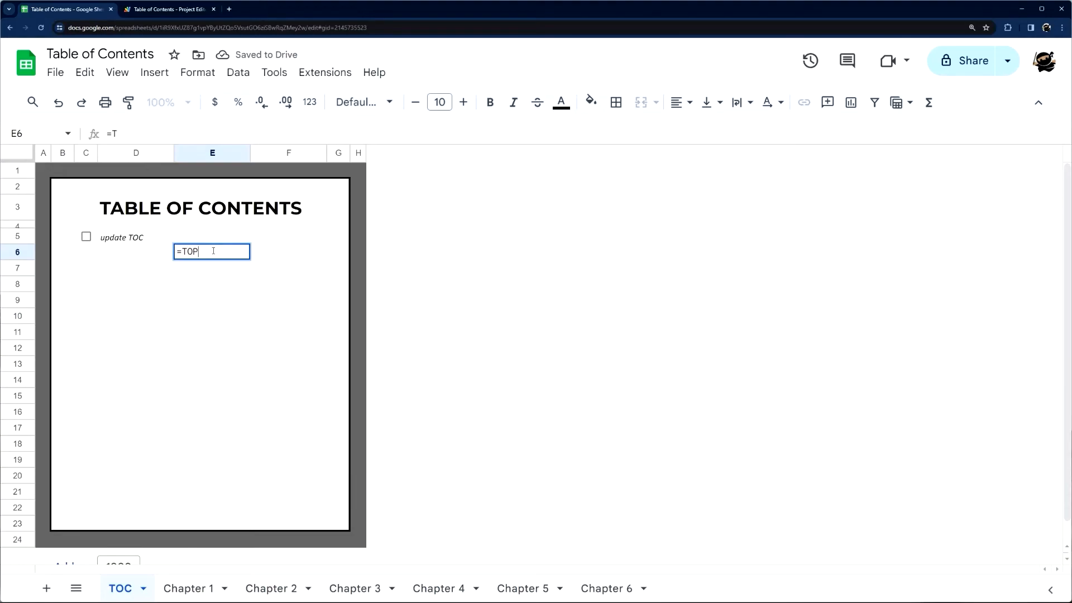
Enter =TOC2() in E6 to list Chapters 1–6 with their sheet ids.
key(BackSpace)
text(C()
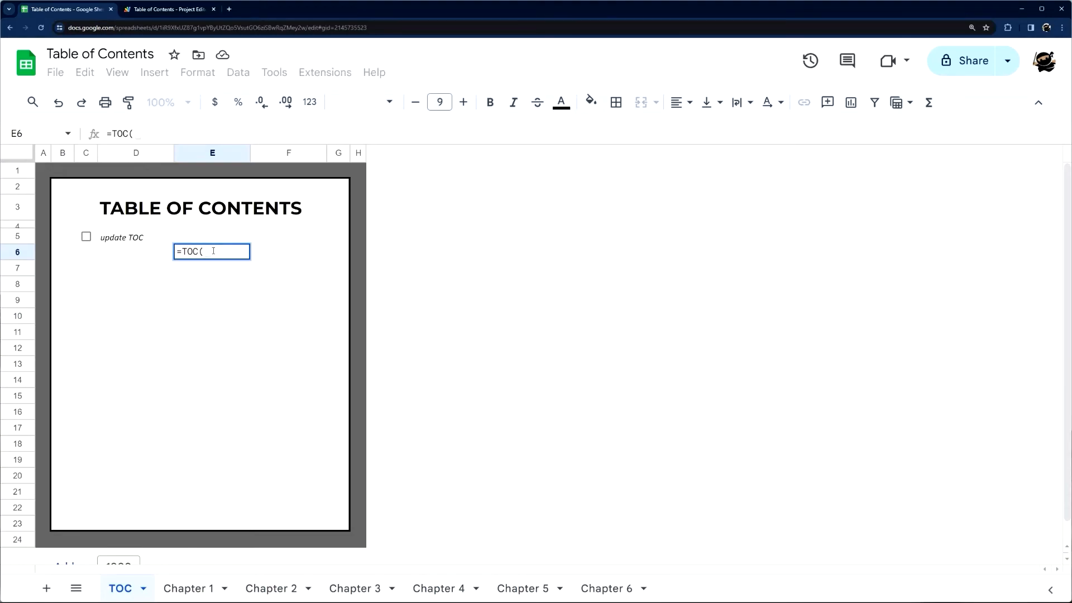
key(BackSpace)
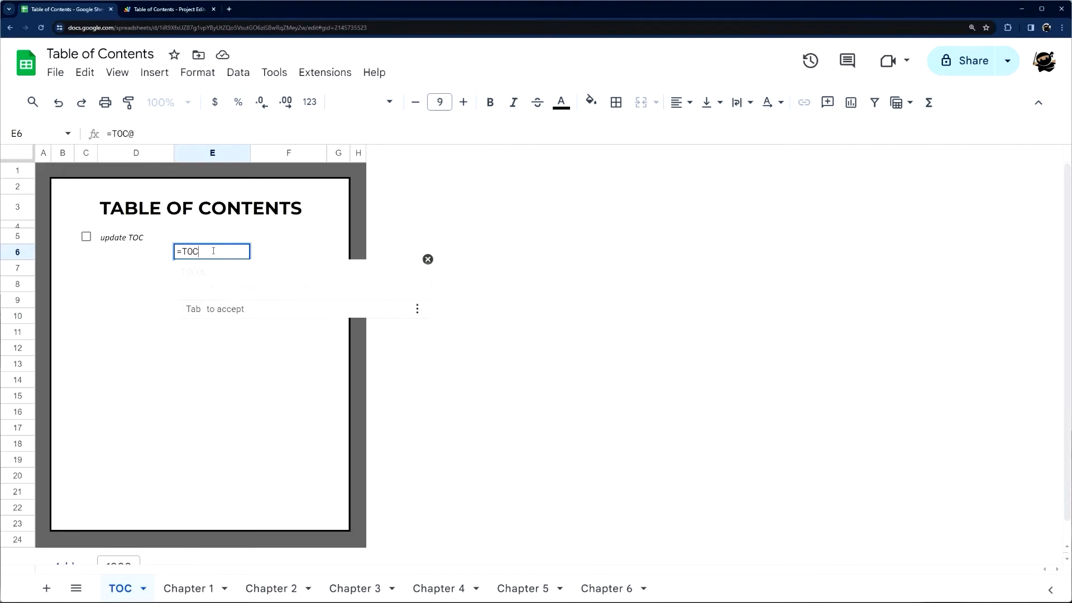
text(2()
key(Return)
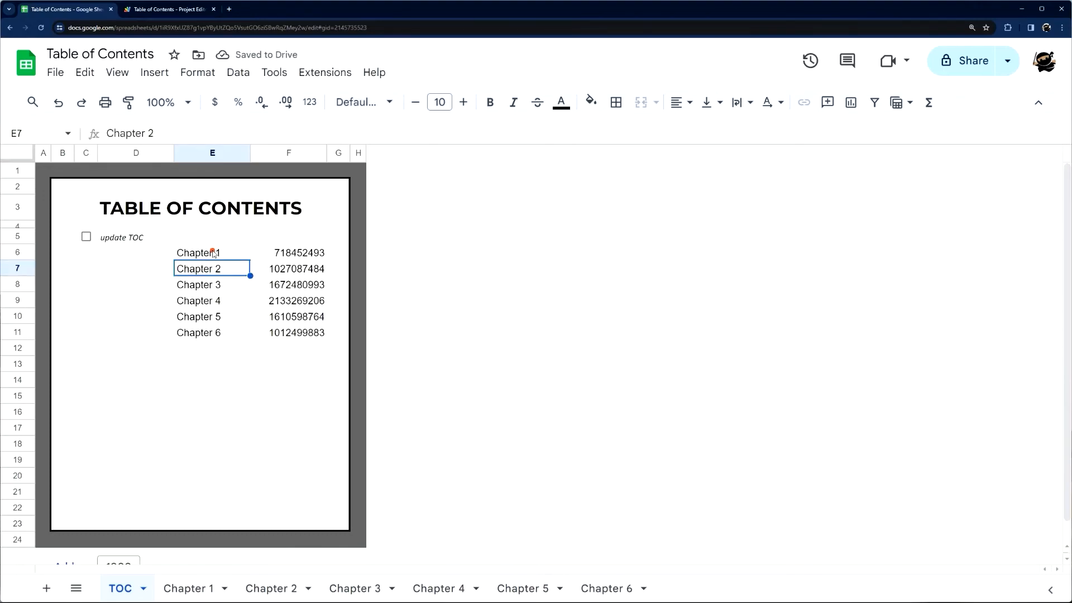
click(213, 253)
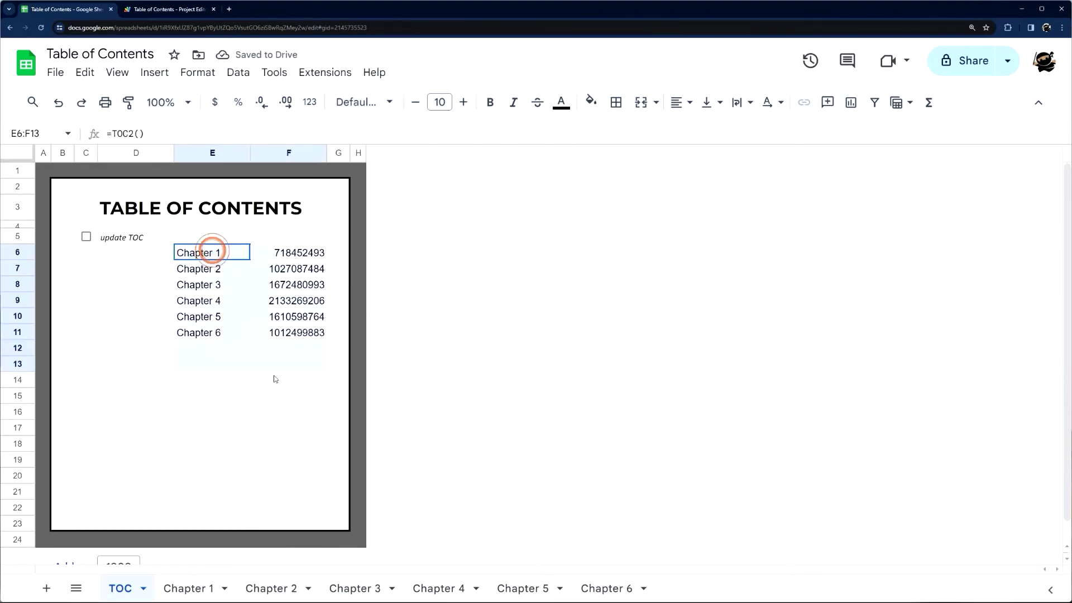
Insert a blank row below row 5 and shrink it to a 10-pixel spacer.
right_click(19, 239)
click(68, 354)
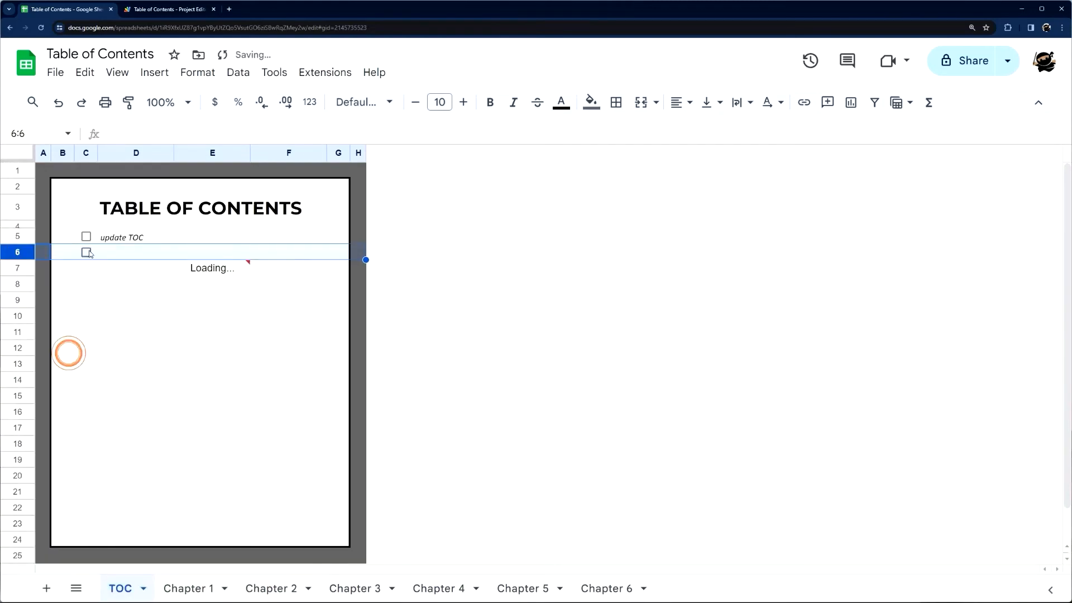
click(87, 254)
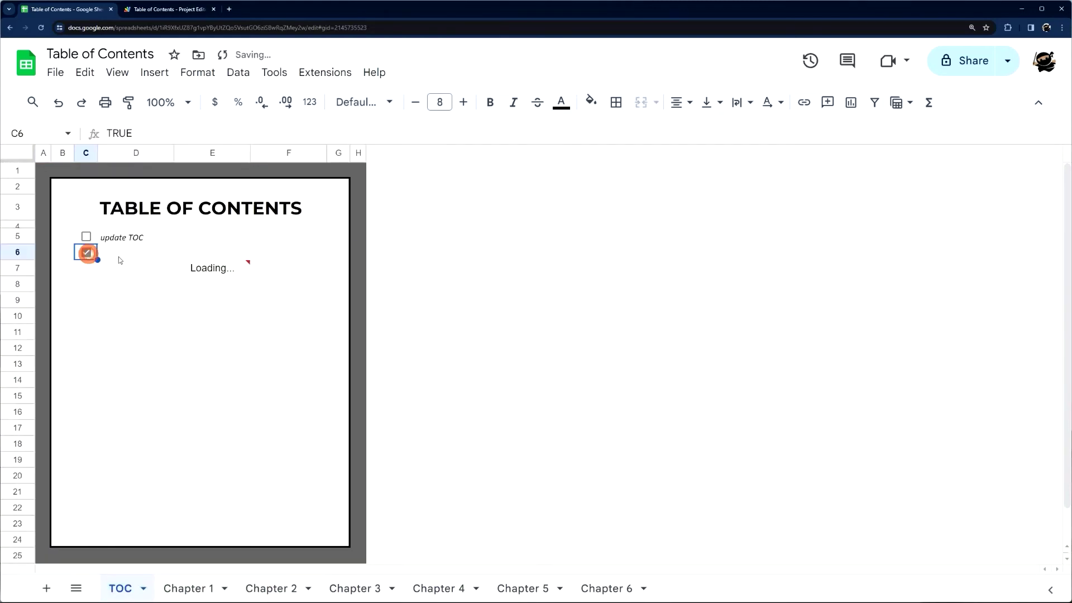
drag(17, 254, 16, 254)
click(17, 251)
right_click(17, 251)
click(66, 450)
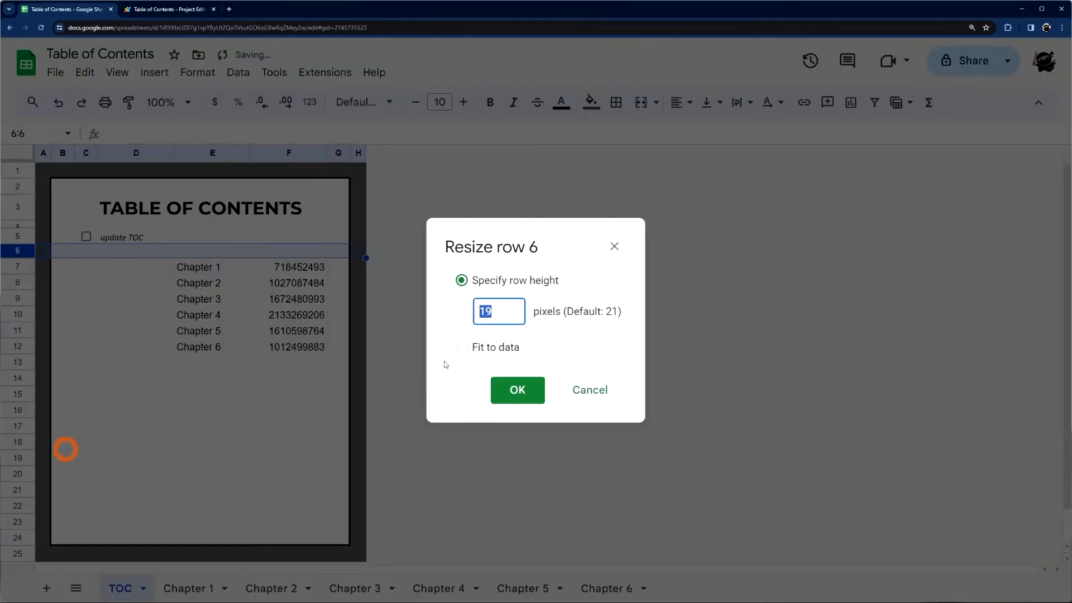
text(10)
key(Return)
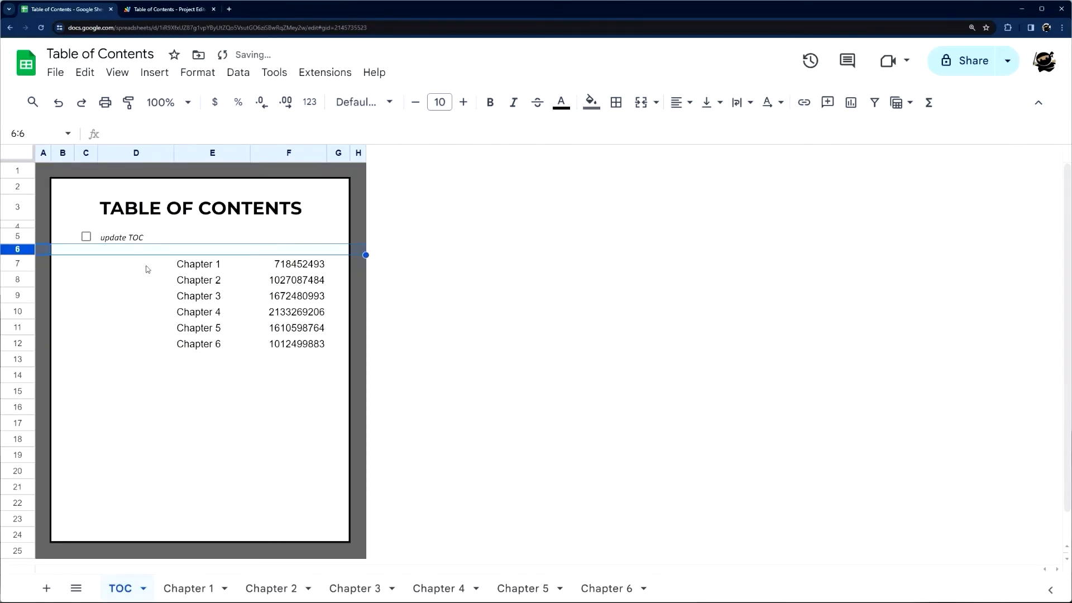
Narrow columns E and F, widen column D, and select columns E:F.
click(136, 264)
drag(250, 153, 231, 153)
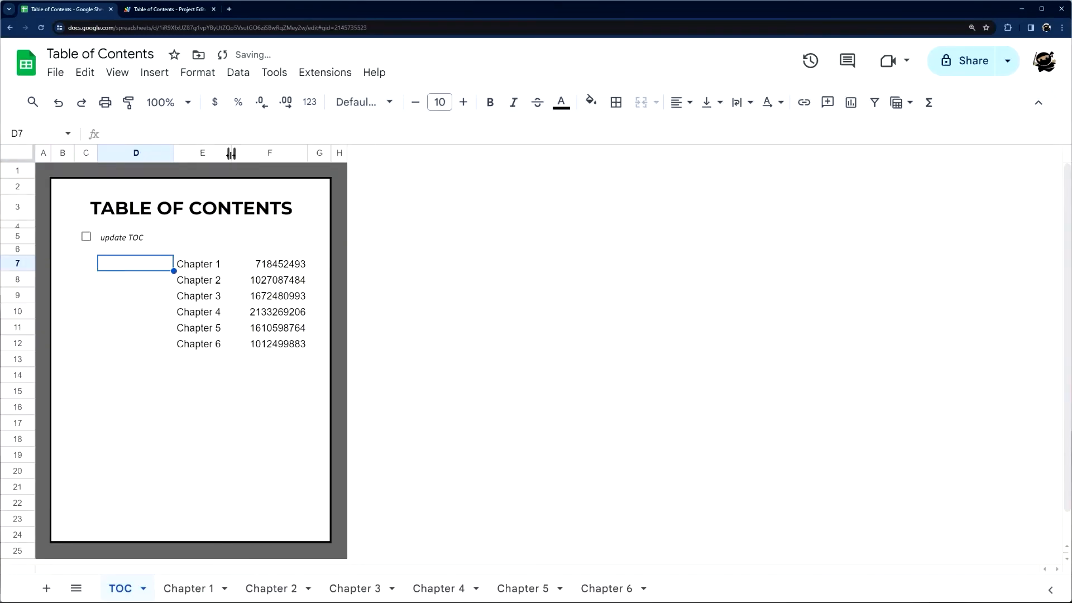
drag(307, 153, 296, 153)
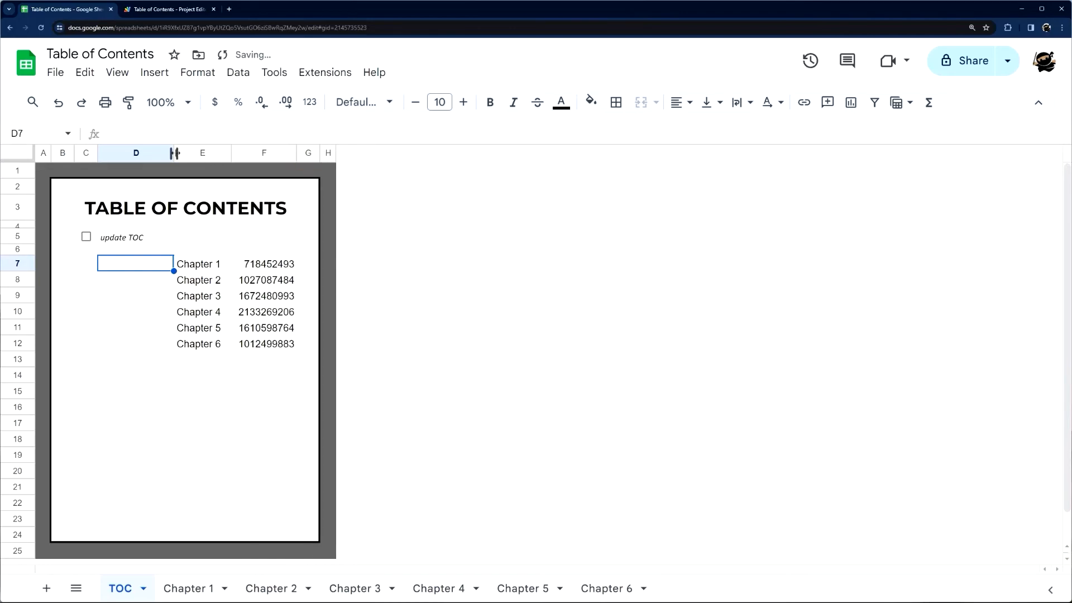
drag(175, 152, 224, 153)
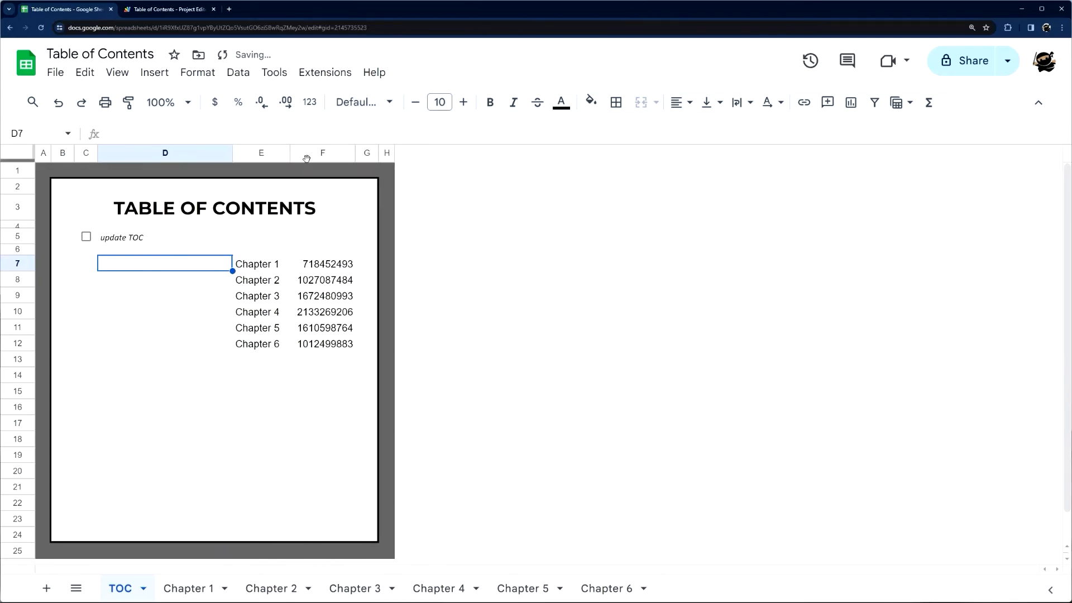
drag(314, 153, 274, 151)
right_click(275, 151)
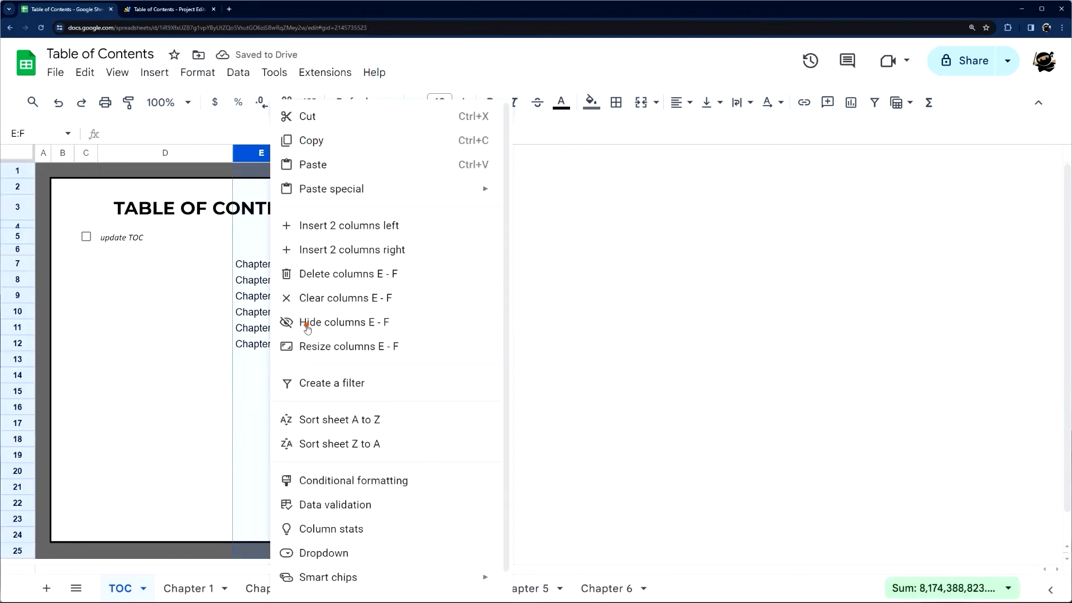
Hide columns E and F, reveal them again and check the chapter-name formula.
click(335, 319)
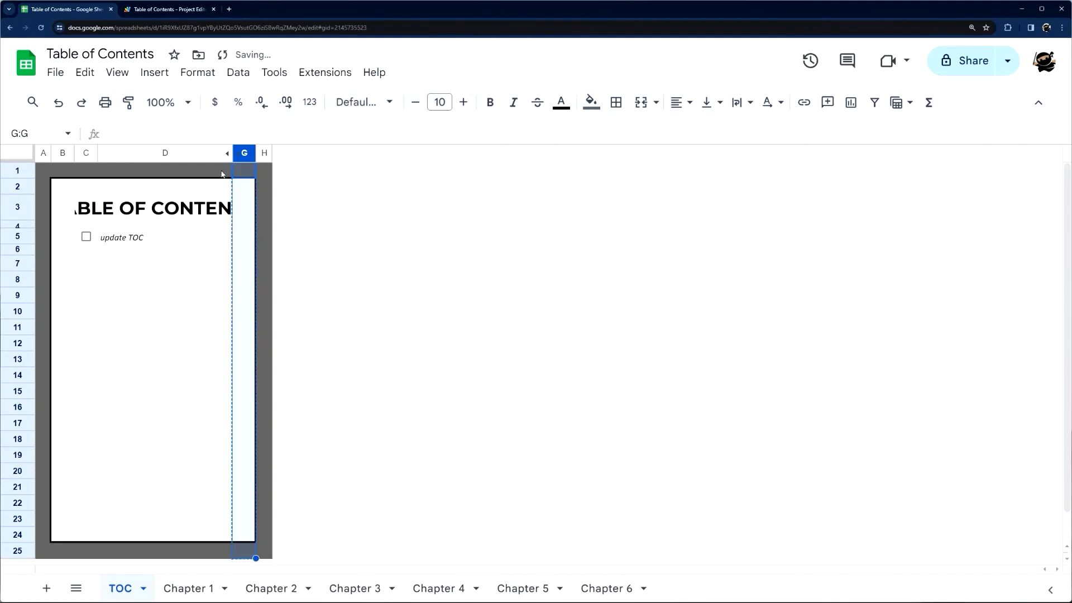
click(227, 152)
click(245, 247)
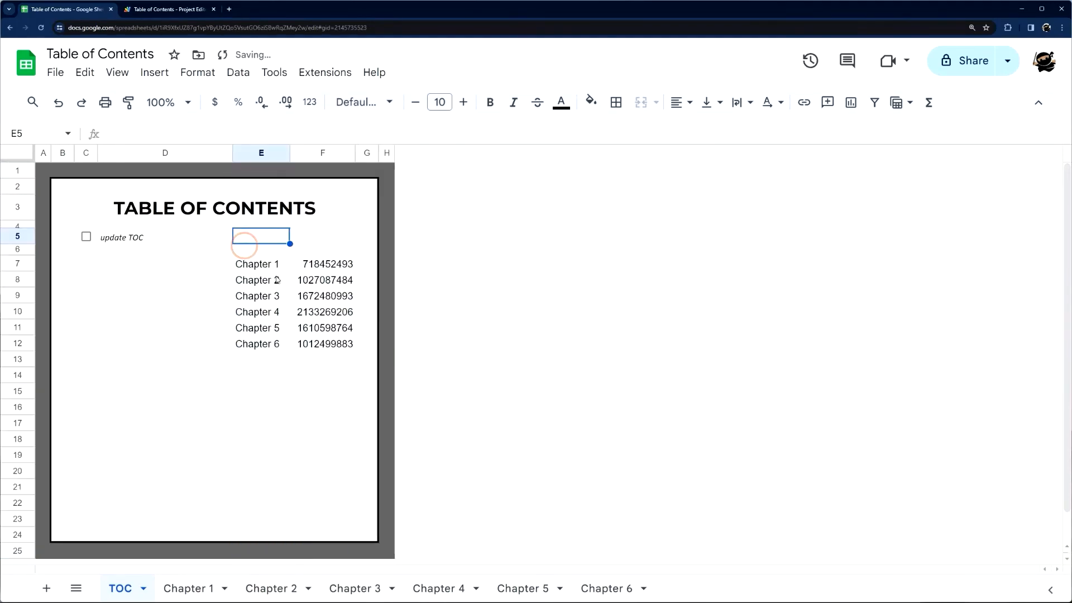
click(261, 265)
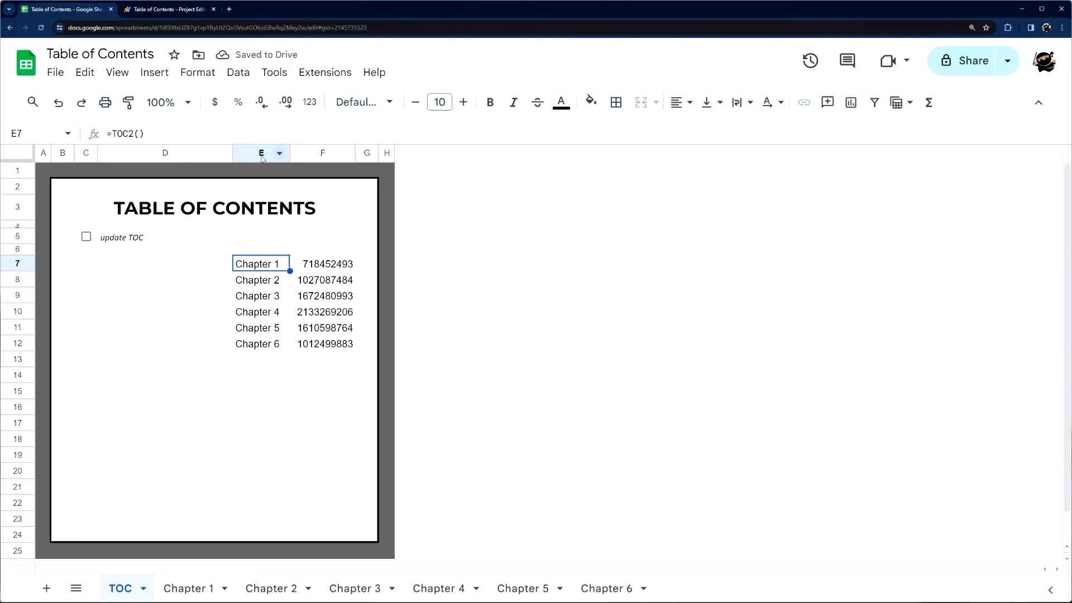
Widen column D for links and inspect Chapter 1's name and sheet id.
drag(231, 153, 255, 153)
click(156, 265)
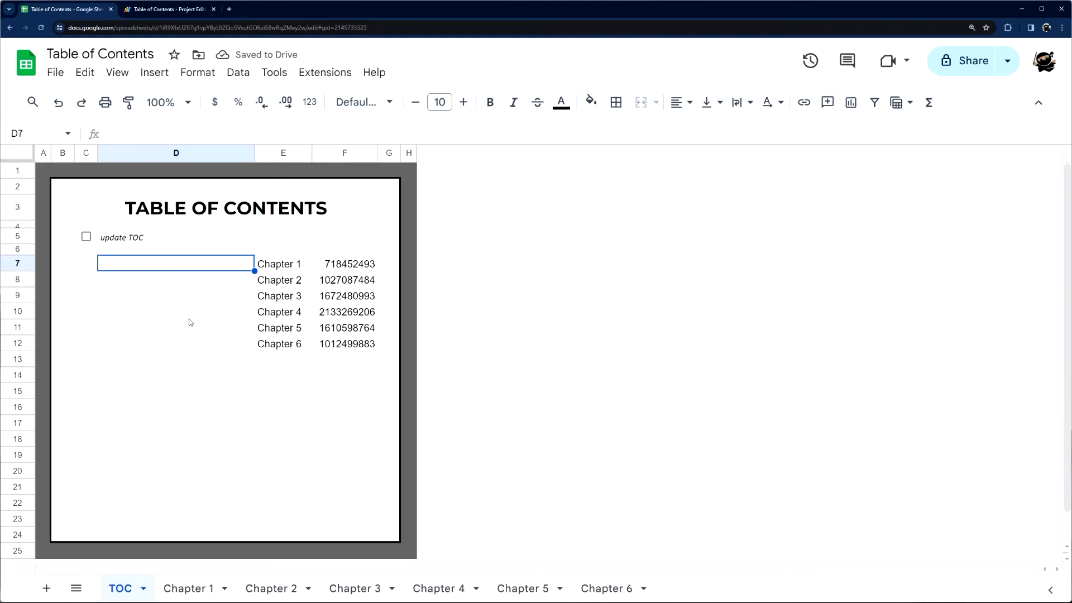
drag(322, 265, 293, 265)
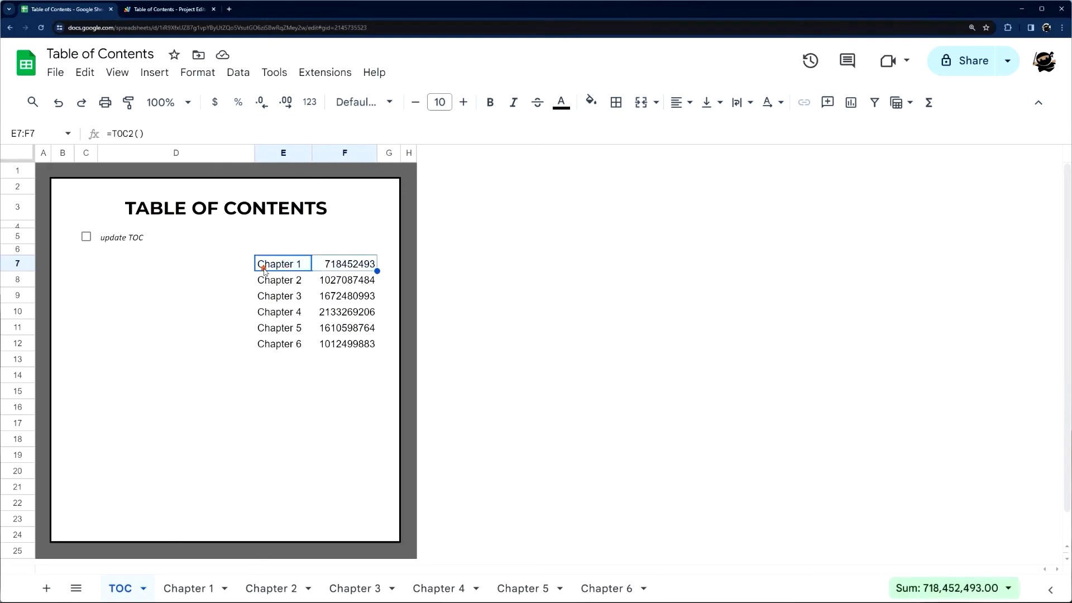
click(281, 279)
click(328, 267)
click(279, 263)
Begin D7's formula with the condition =IF(F7="",, referencing Chapter 1's sheet id.
click(161, 264)
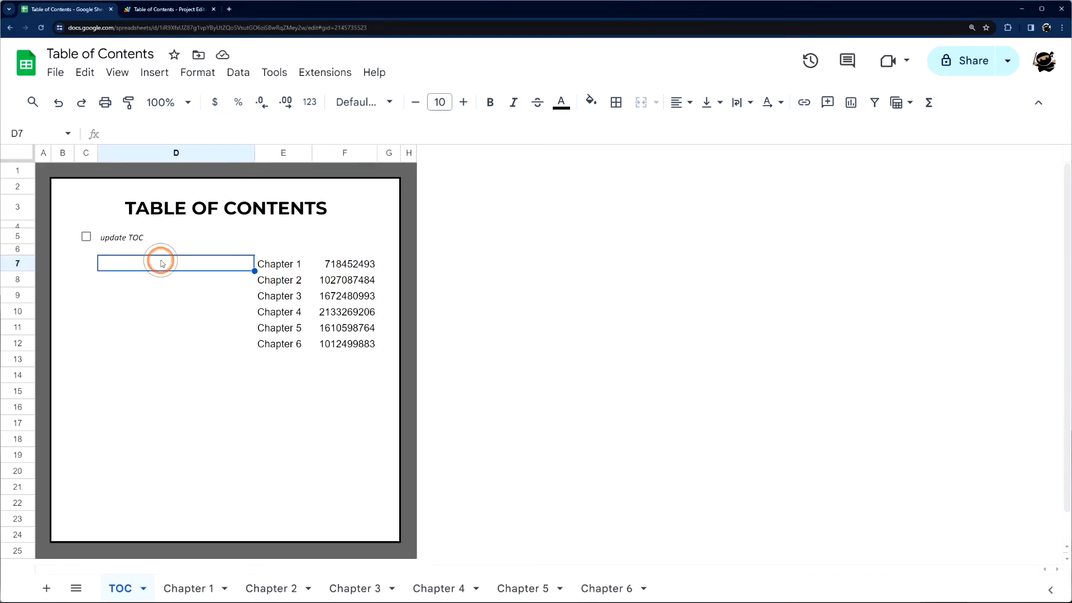
text(=IF()
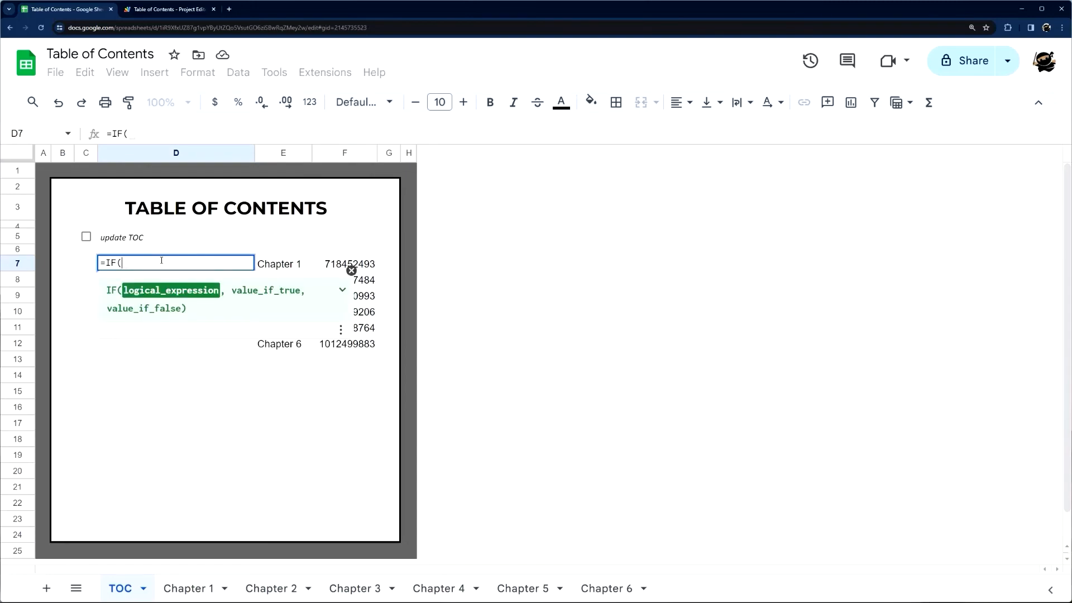
click(351, 270)
click(156, 387)
drag(154, 387, 154, 418)
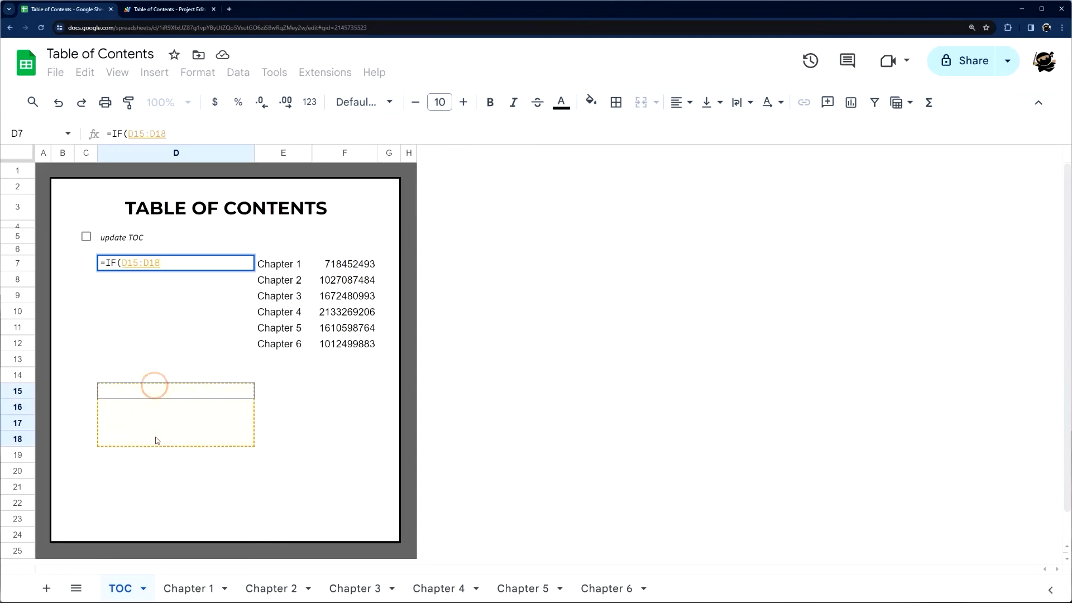
key(BackSpace)
key(BackSpace)
key(BackSpace)
key(BackSpace)
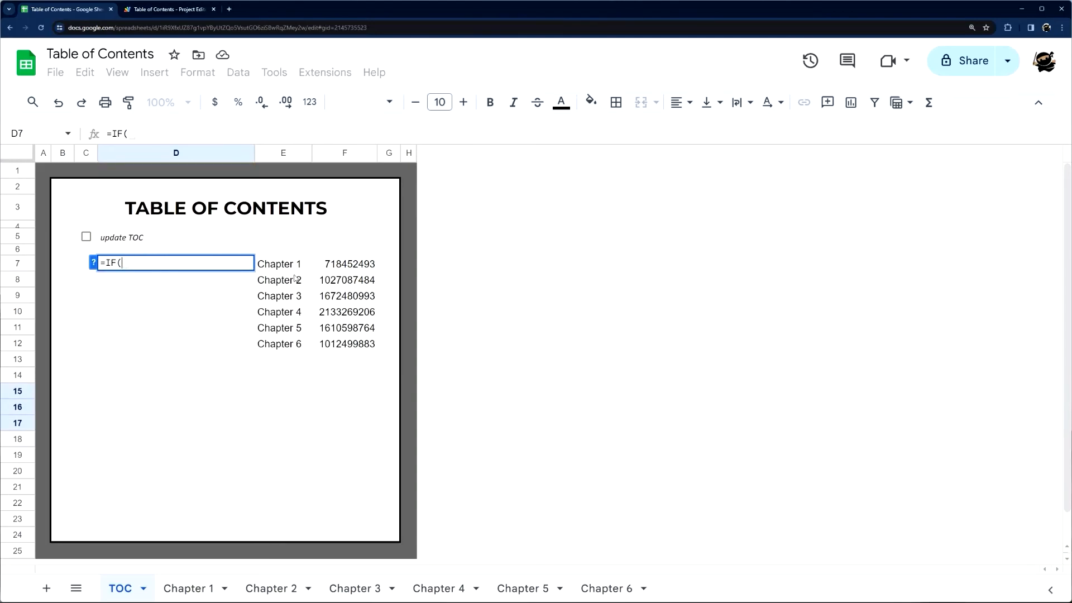
click(333, 266)
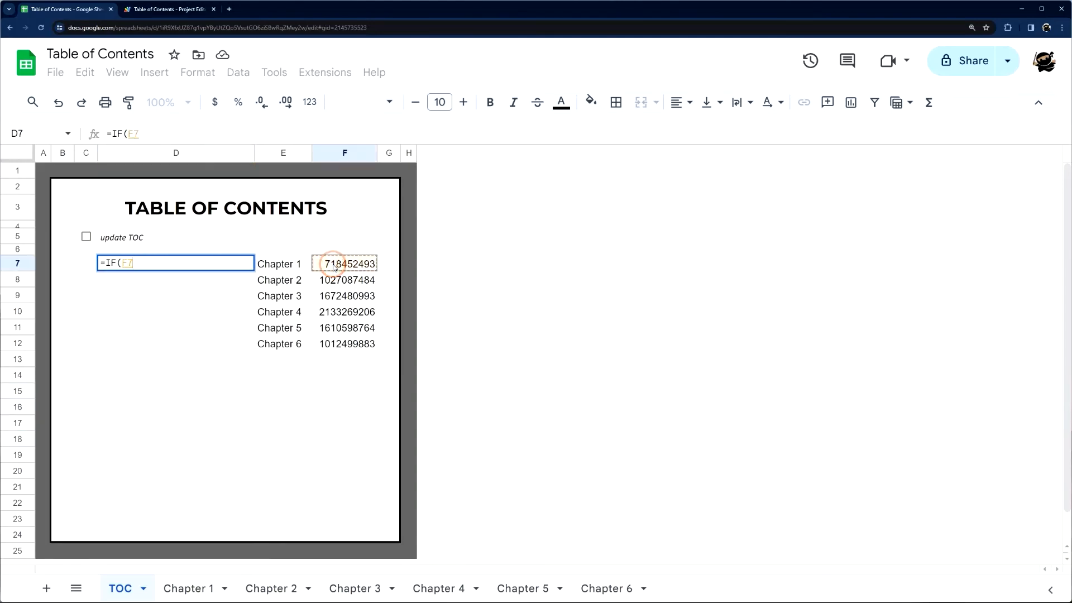
text(="")
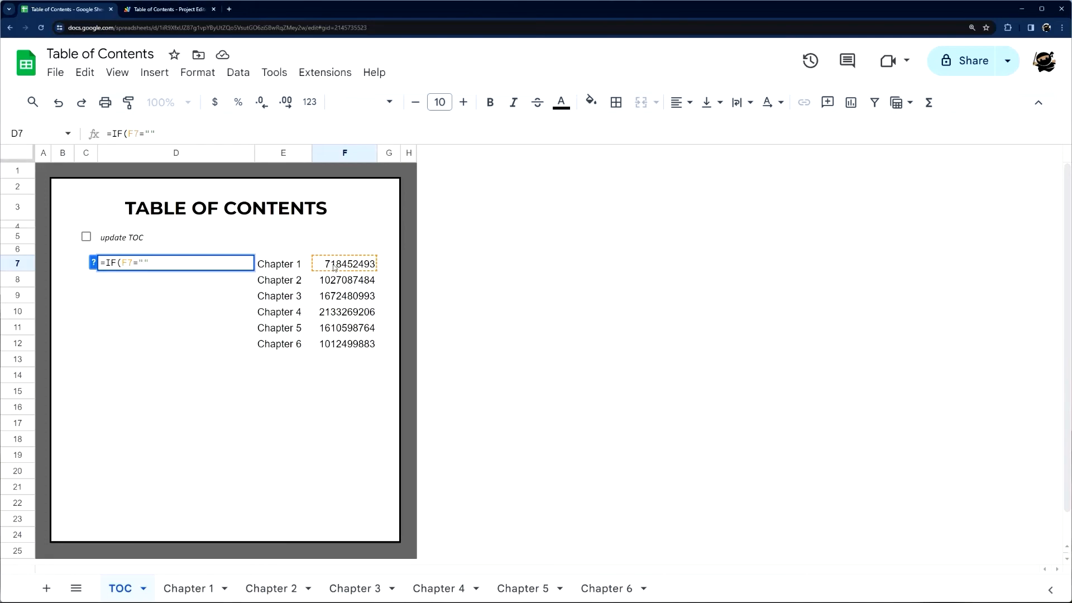
click(139, 262)
text(,,)
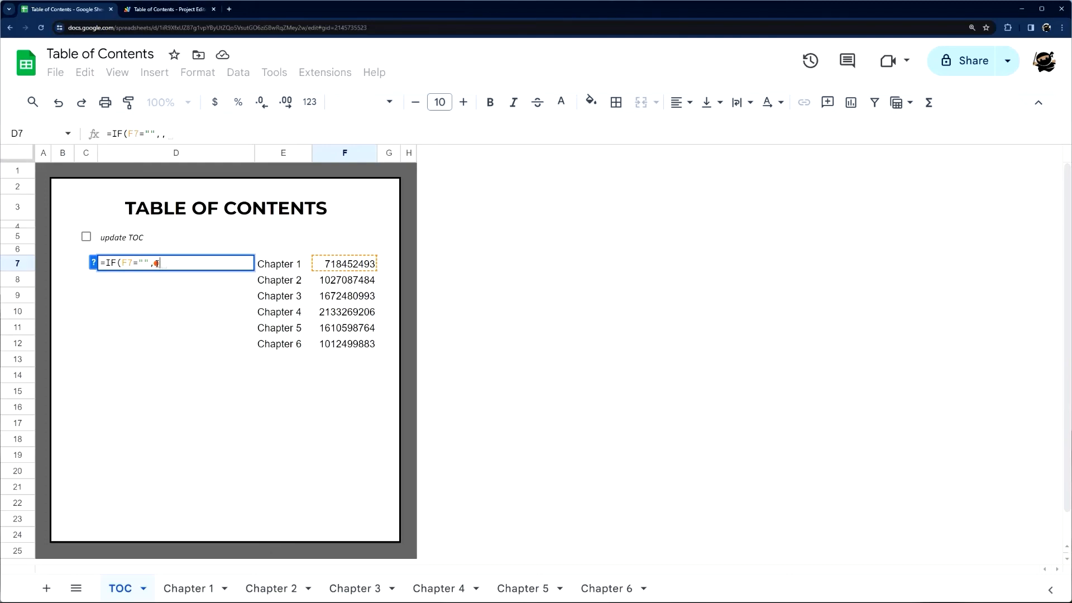
click(156, 262)
click(165, 263)
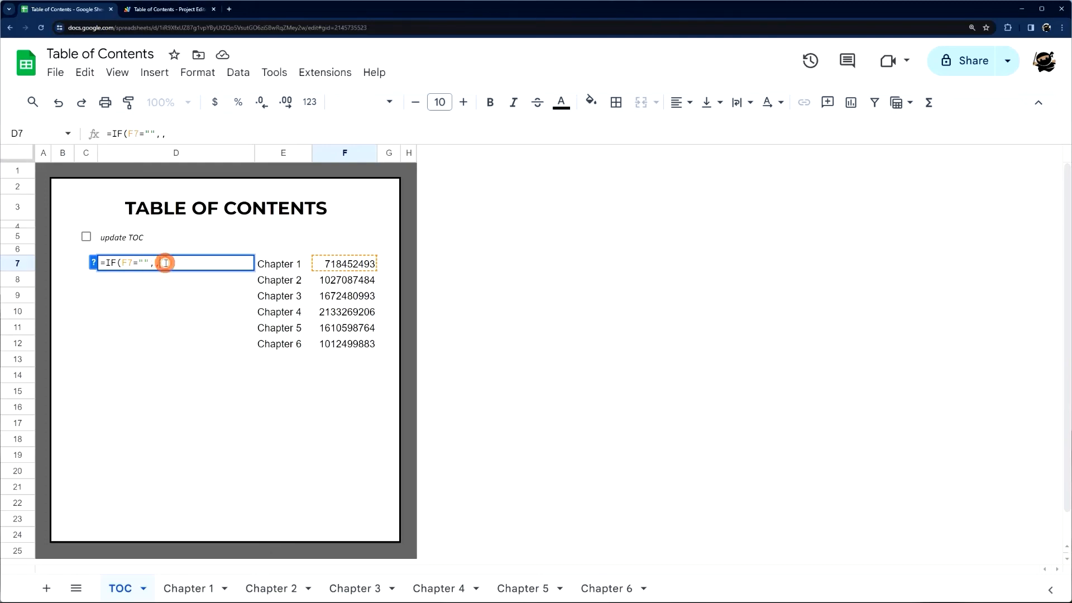
text(hypd)
text(erl)
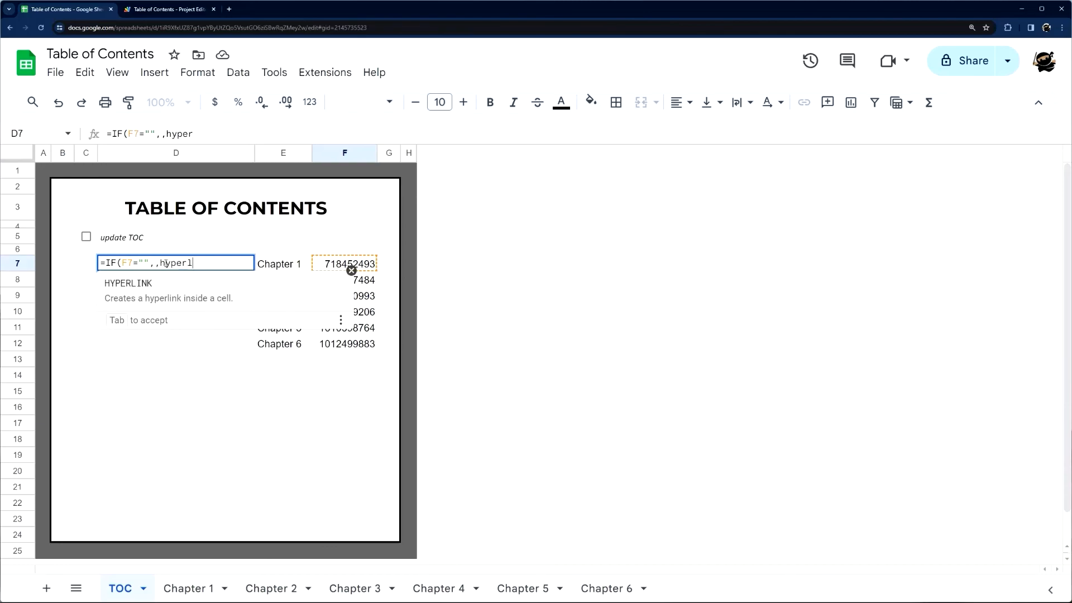
text(ink()
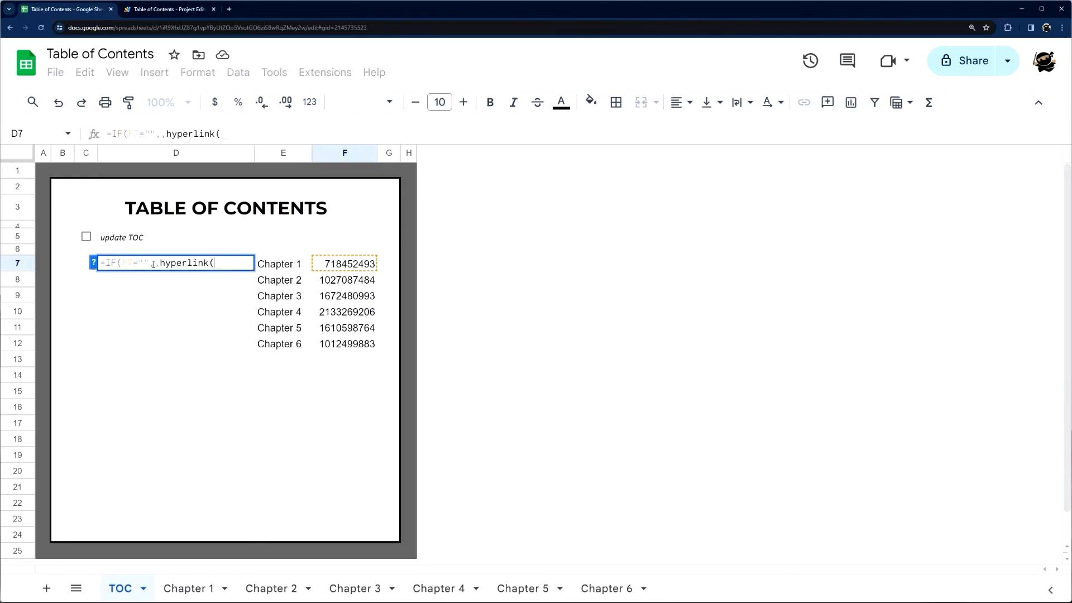
Complete it as hyperlink("#gid="&F7,E7)) so D7 shows a Chapter 1 link.
click(95, 263)
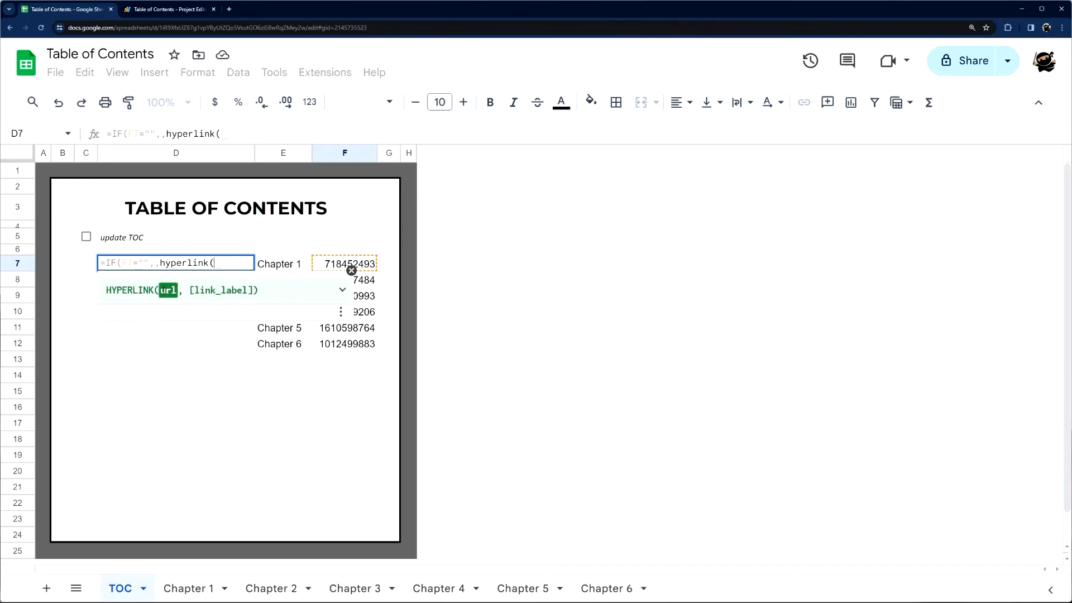
click(352, 270)
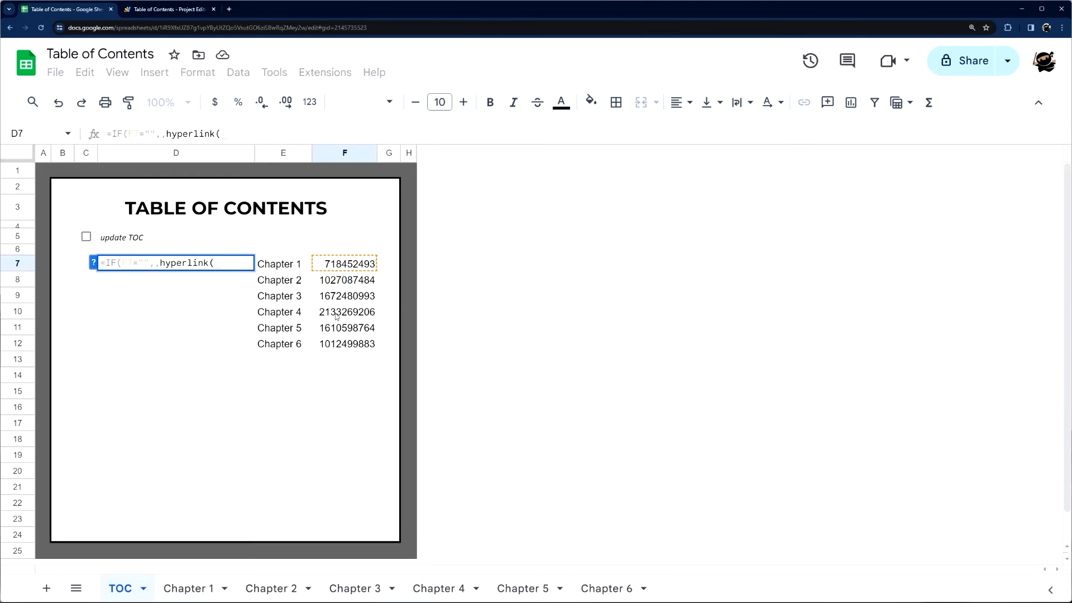
text("#)
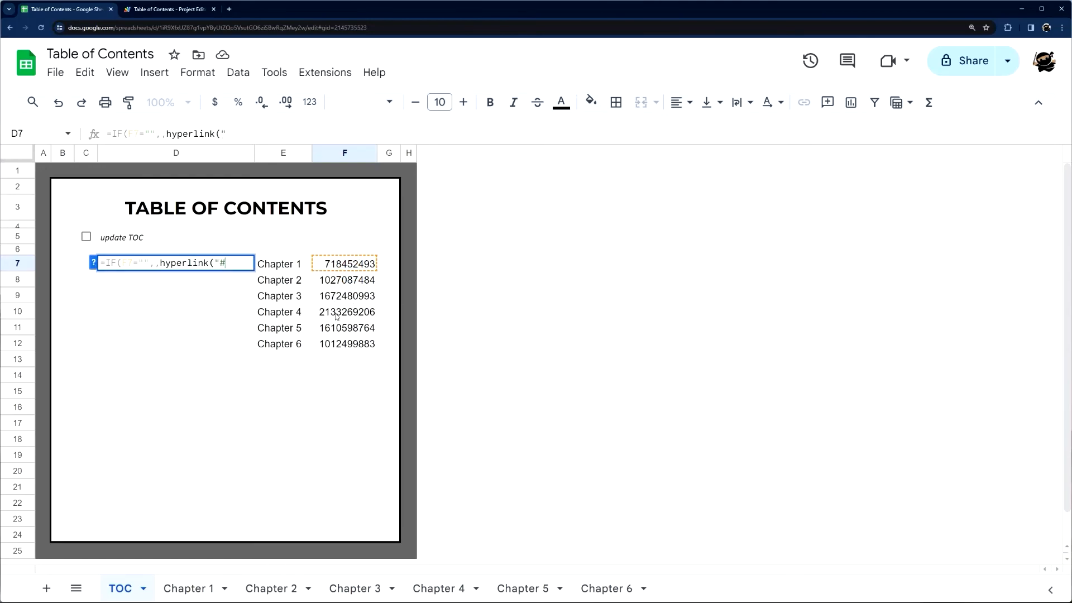
text(gid=")
text(&)
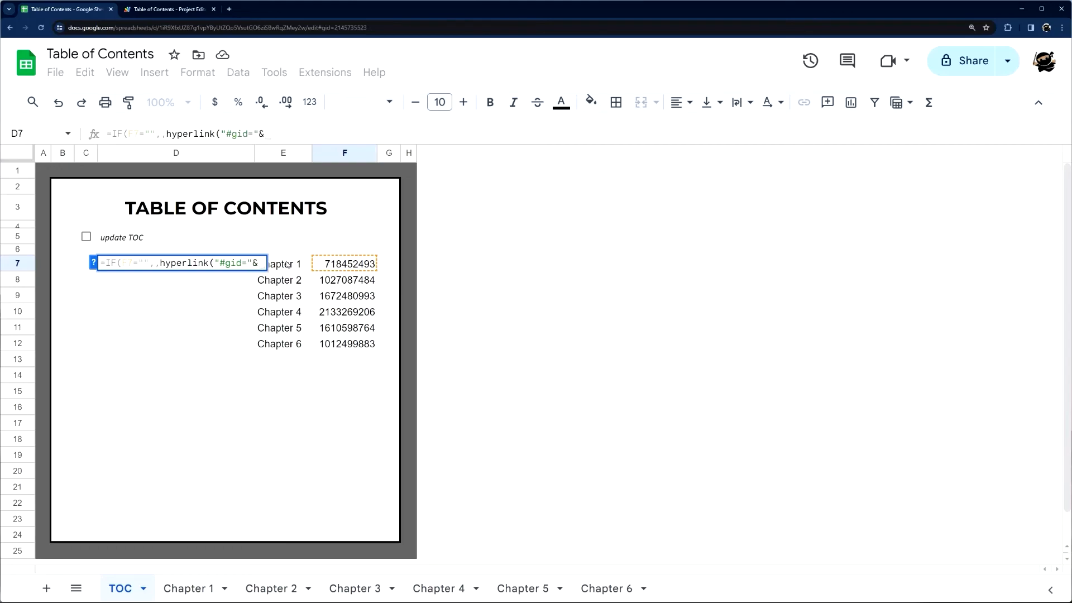
click(336, 265)
text(,)
click(300, 266)
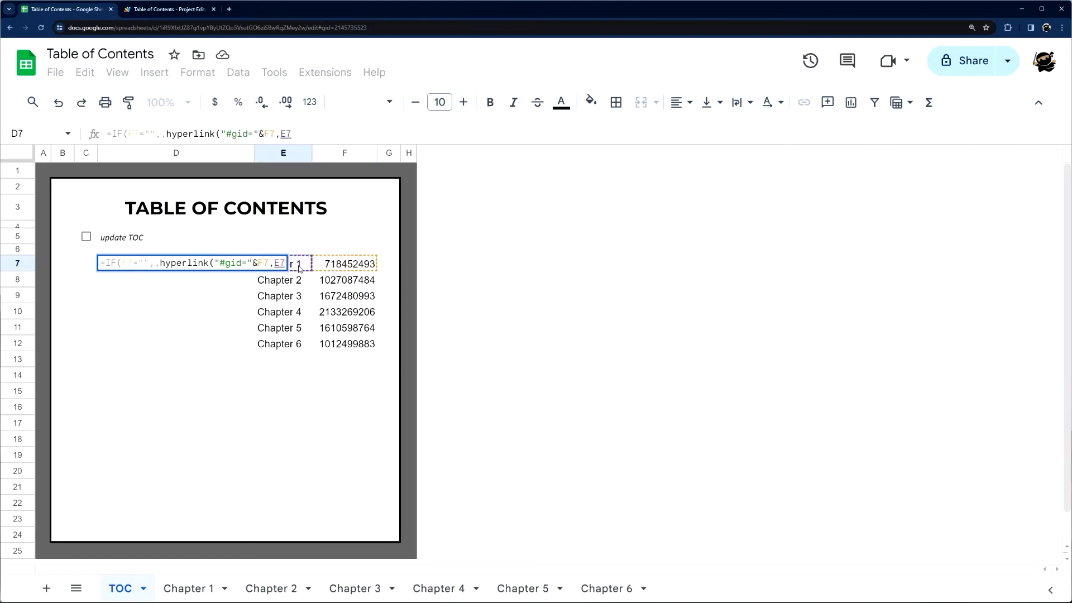
text())
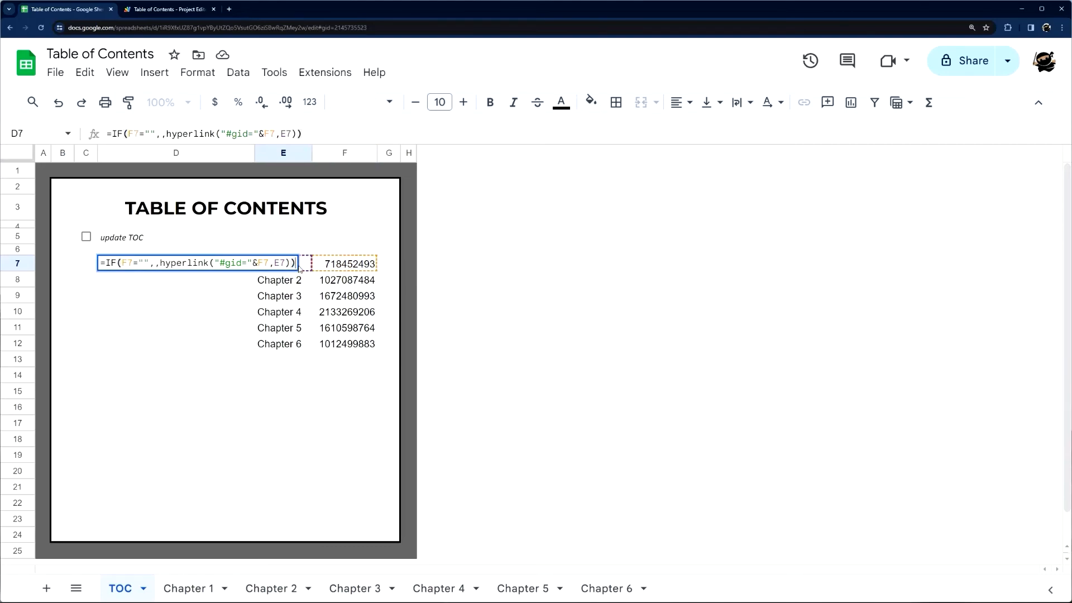
key(Return)
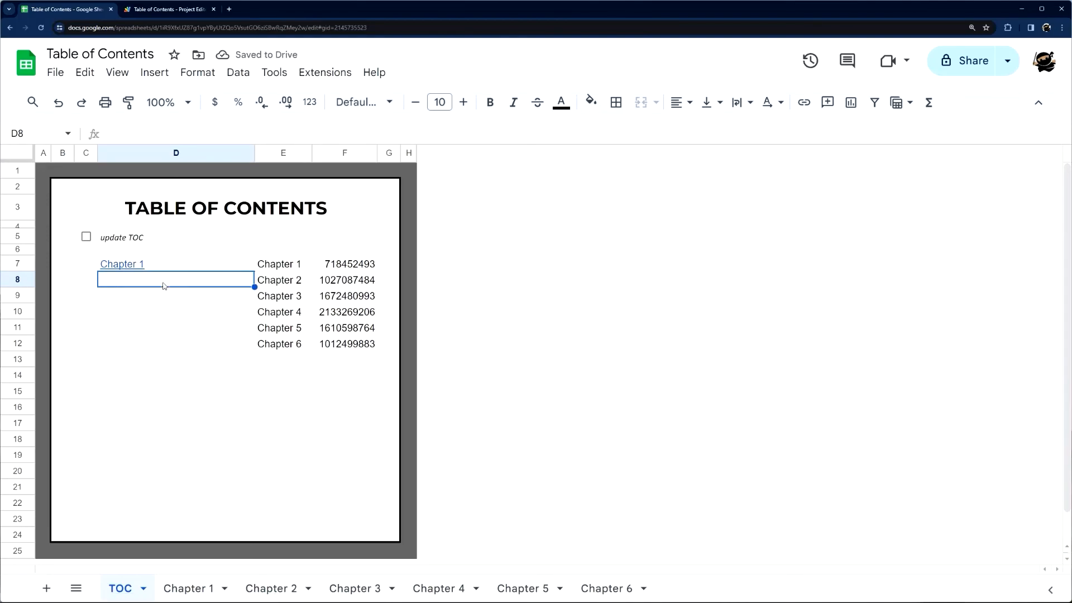
Fill the link formula from D7 down to D23 and test the Chapter 6 link.
click(196, 265)
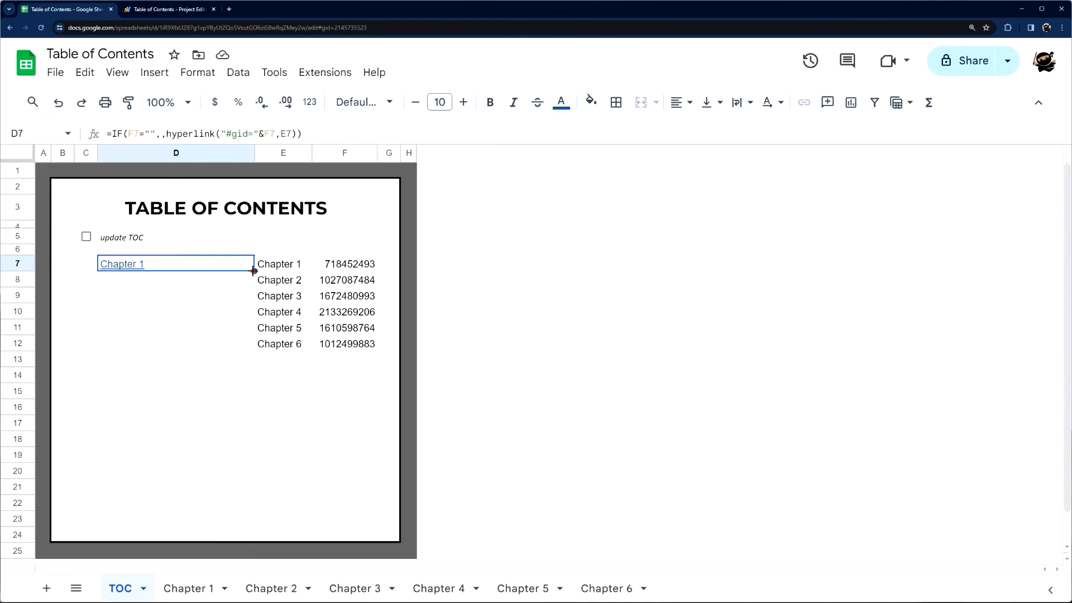
drag(253, 271, 227, 520)
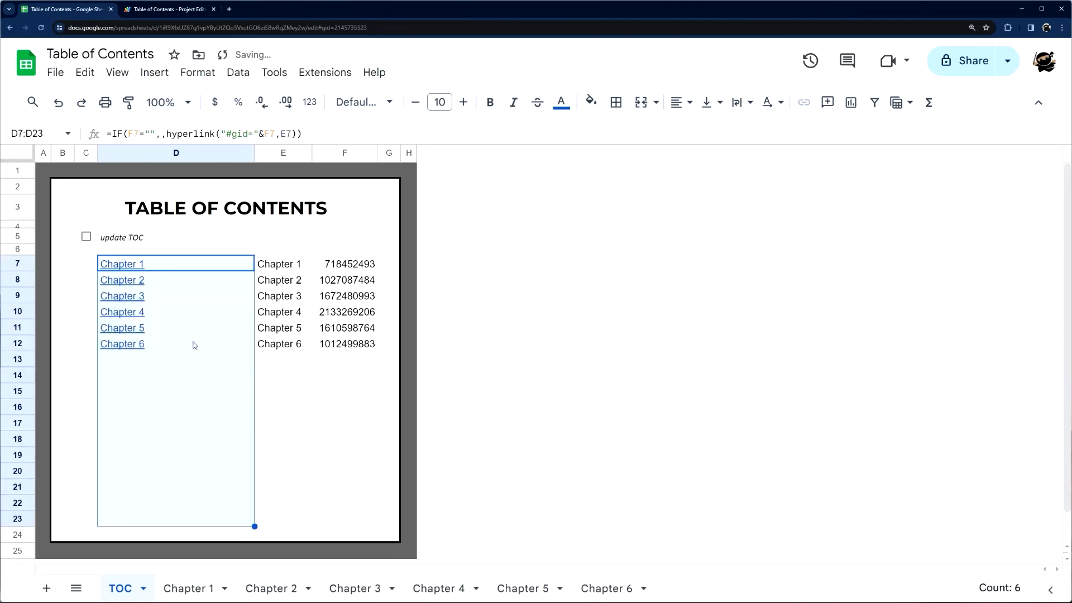
mouse_move(122, 344)
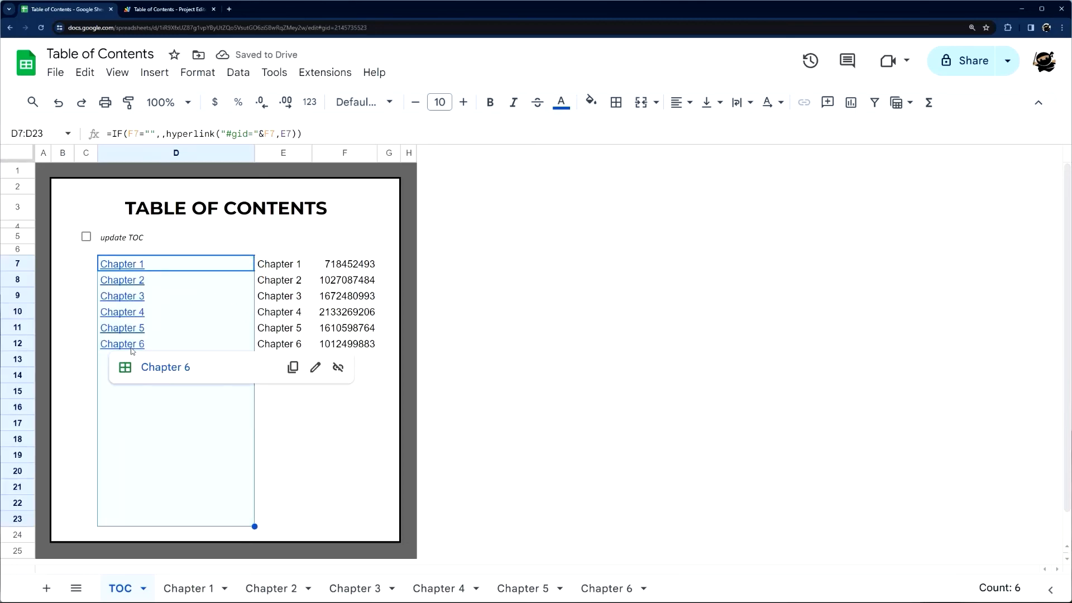
click(159, 374)
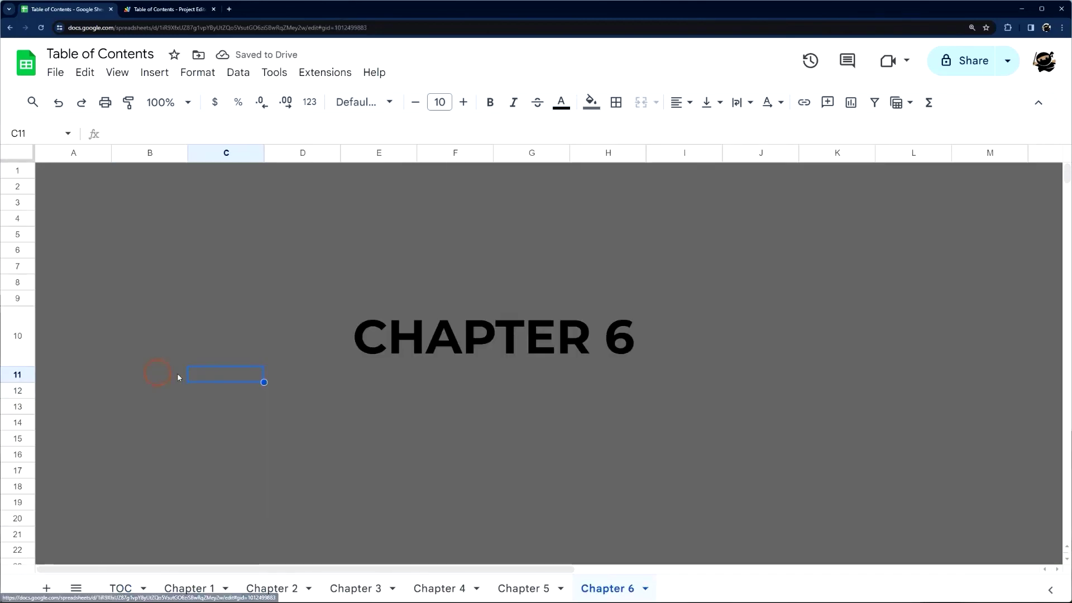
click(120, 588)
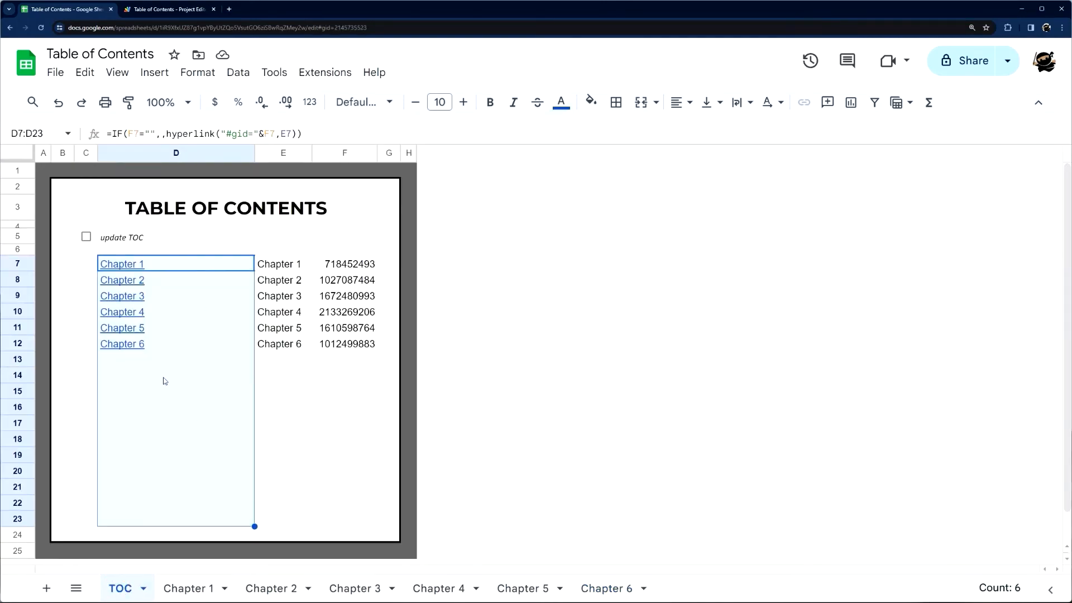
Insert ten rows below rows 14–23 and inspect the hyperlink formula in D21.
drag(17, 518, 17, 264)
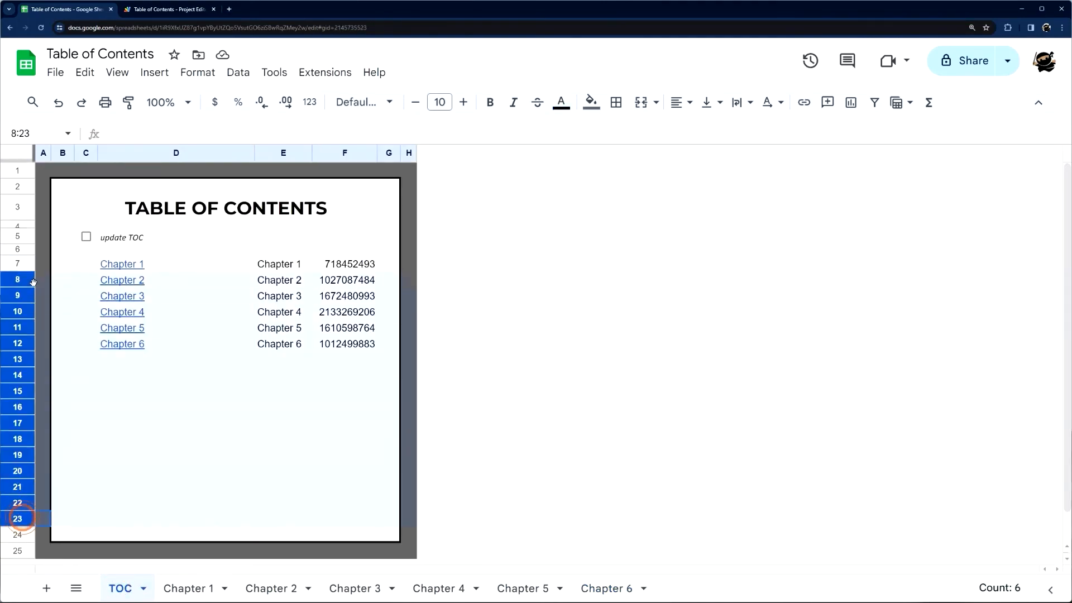
click(166, 400)
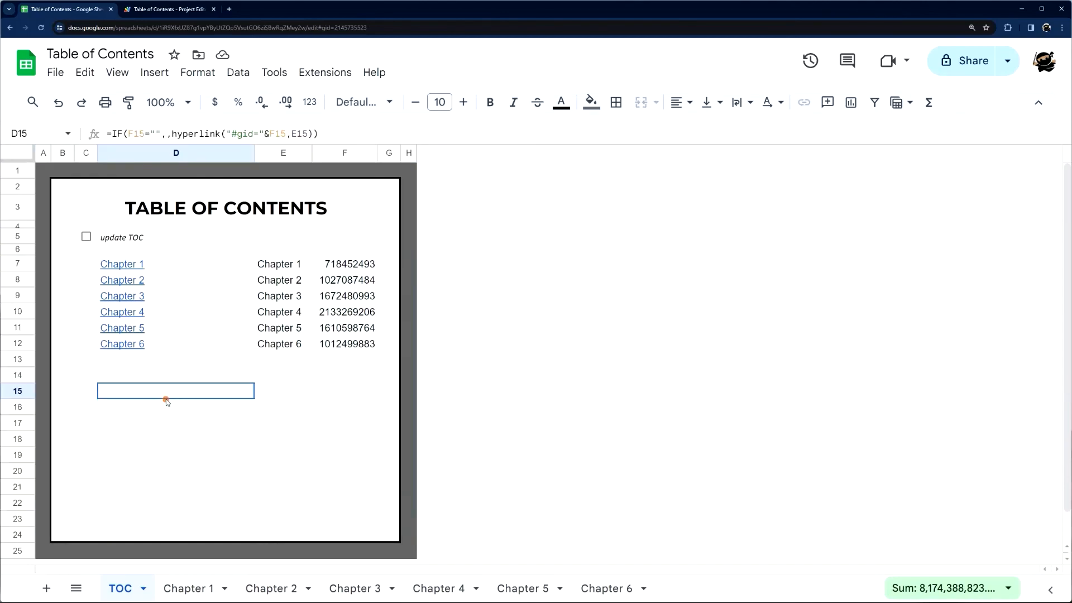
drag(17, 519, 19, 375)
right_click(19, 376)
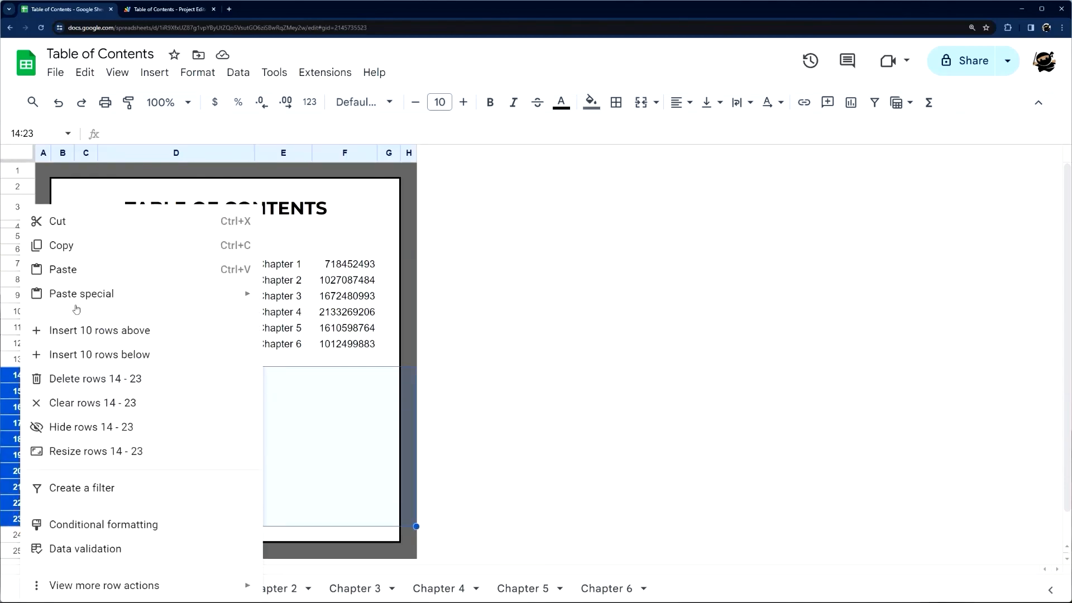
click(87, 356)
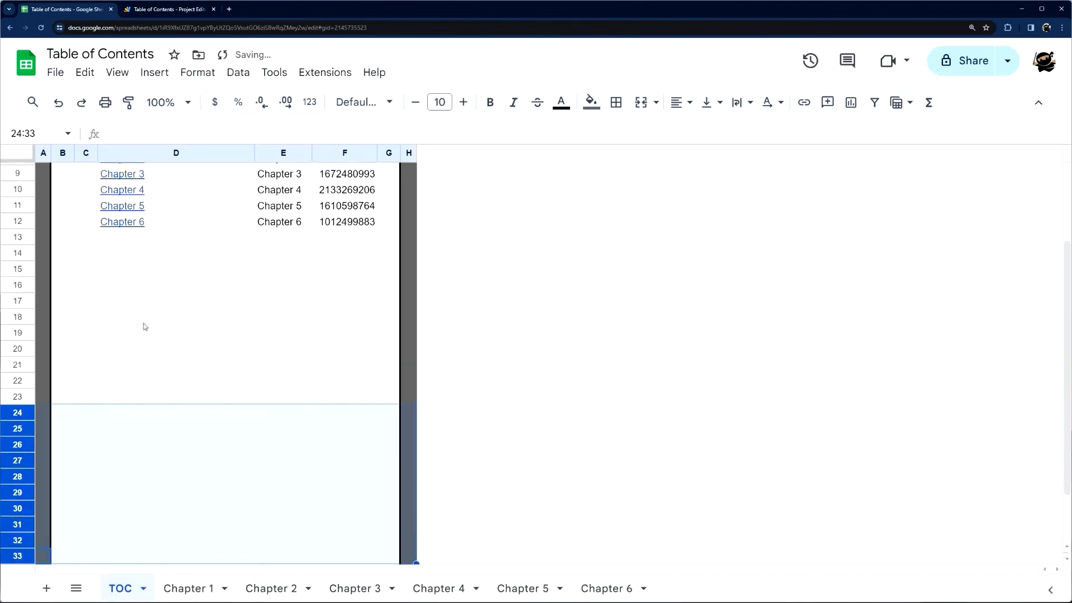
click(143, 365)
mouse_move(122, 173)
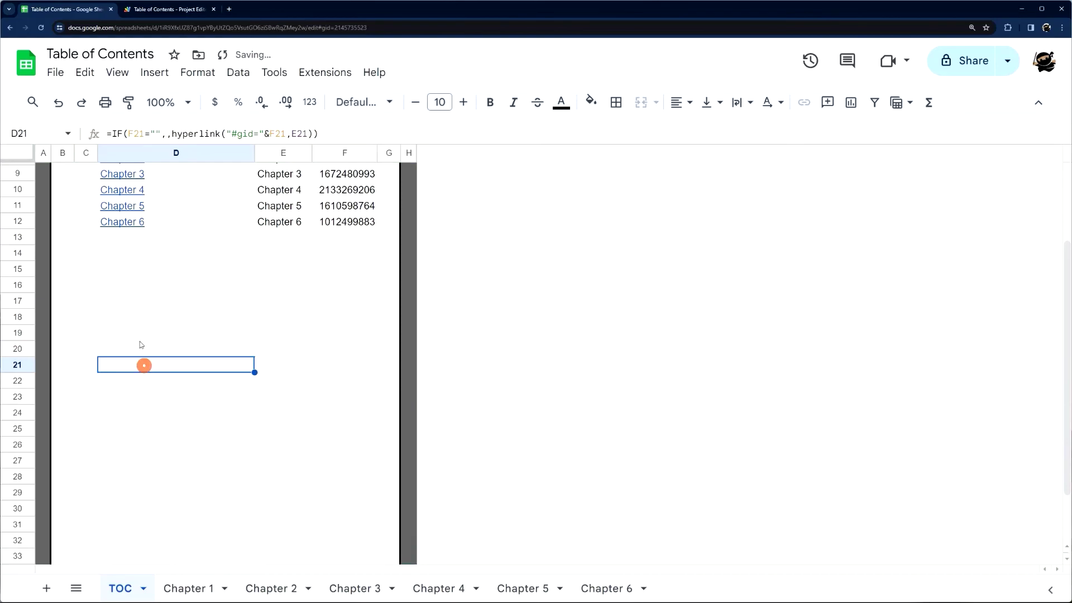
click(110, 134)
key(ctrl+a)
key(Escape)
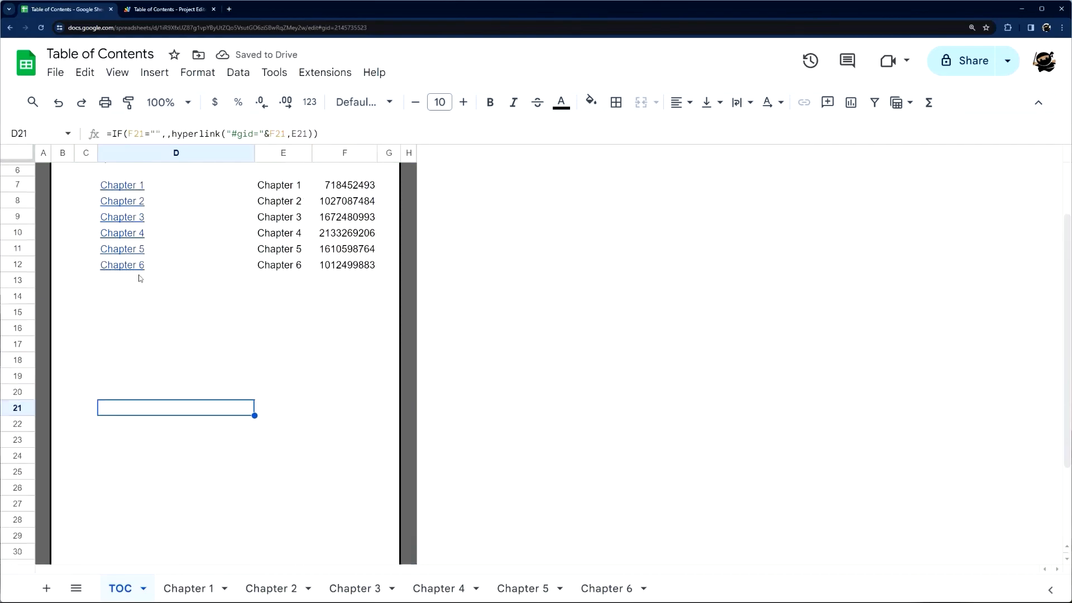
scroll(176, 251, up, 3)
Clear the link formulas from D12 down and refill from D11 to D33.
click(176, 264)
drag(253, 270, 253, 494)
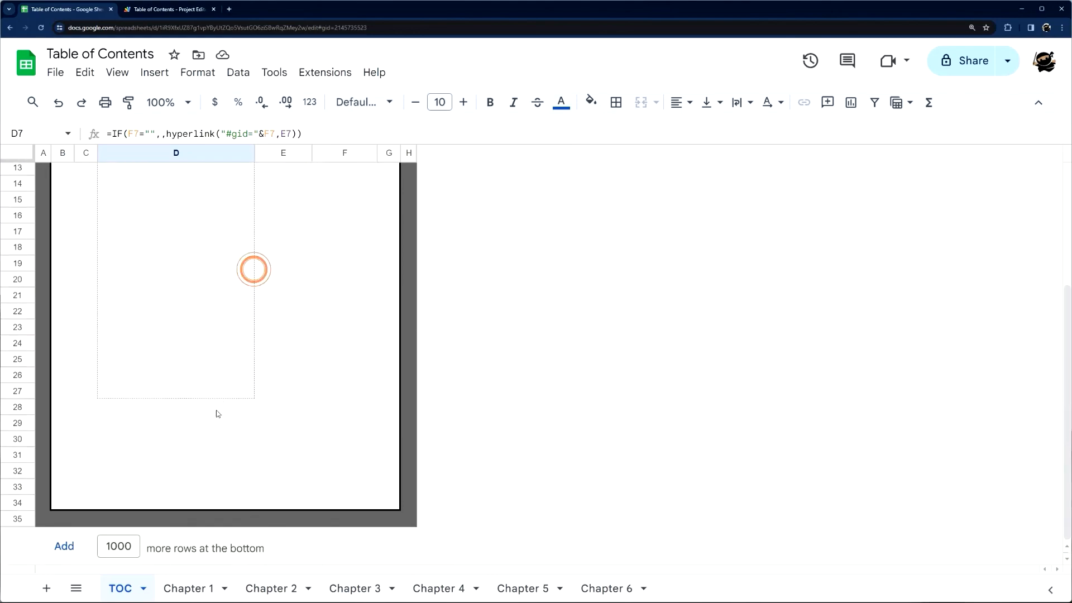
scroll(253, 378, up, 3)
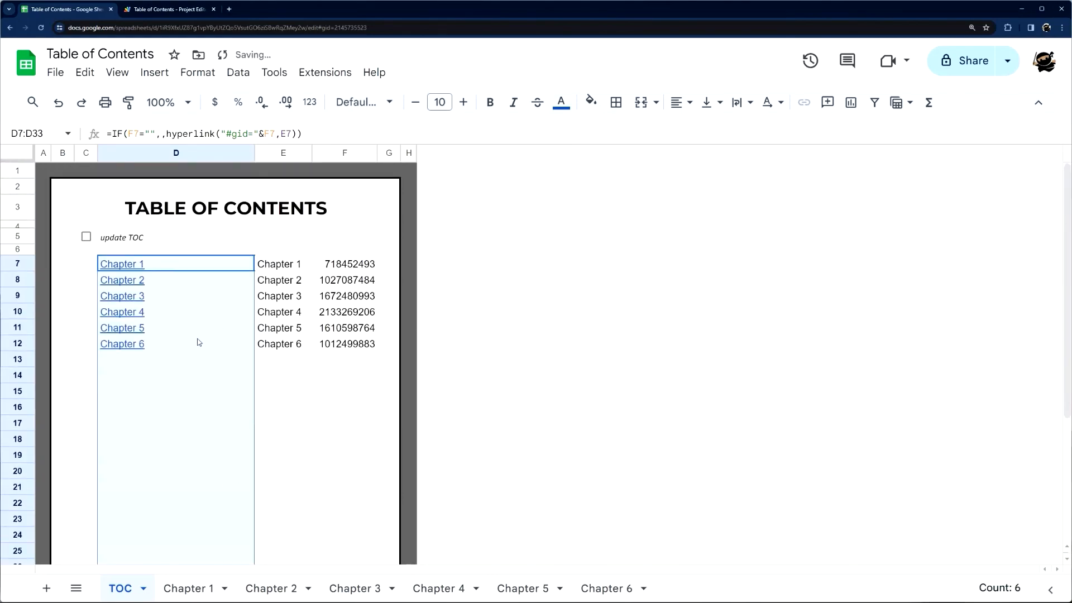
drag(199, 343, 212, 469)
scroll(209, 419, down, 3)
key(Delete)
scroll(210, 419, up, 3)
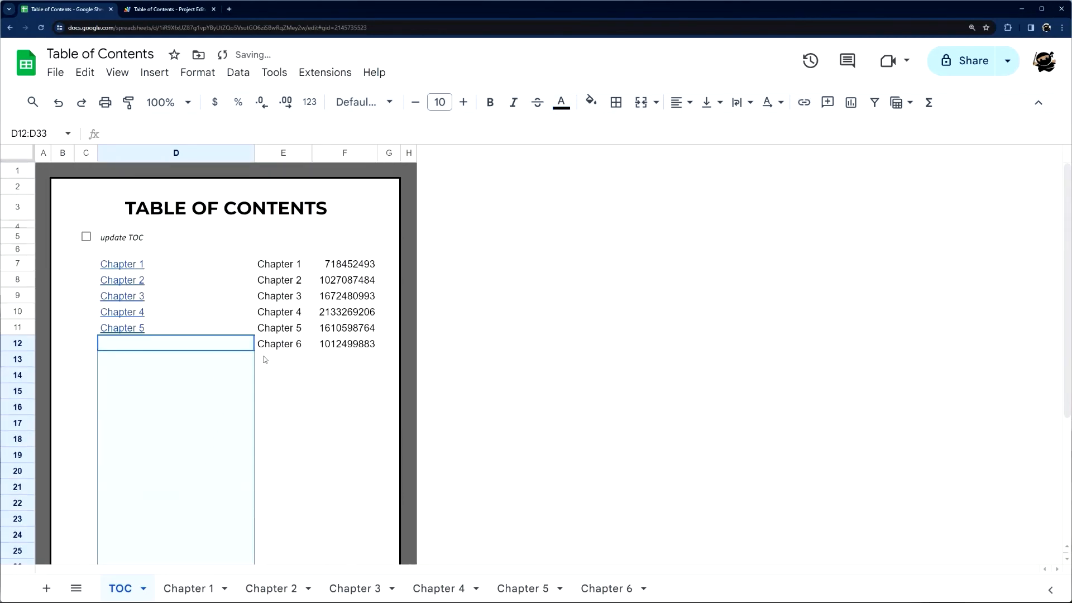
click(389, 375)
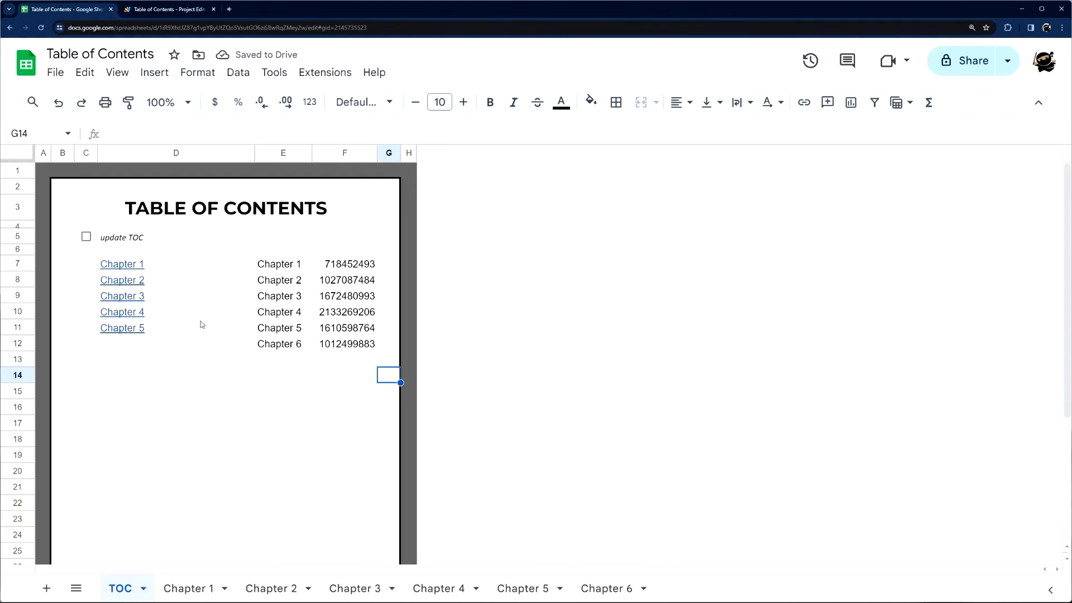
click(175, 328)
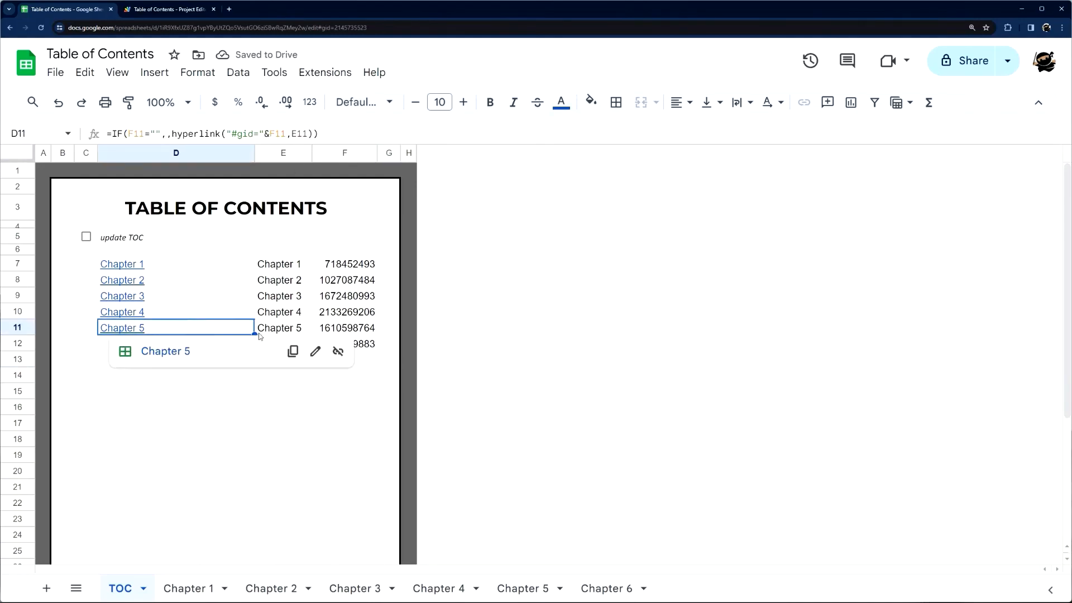
mouse_move(254, 335)
mouse_down()
mouse_move(256, 478)
mouse_move(233, 503)
mouse_up()
scroll(225, 335, up, 3)
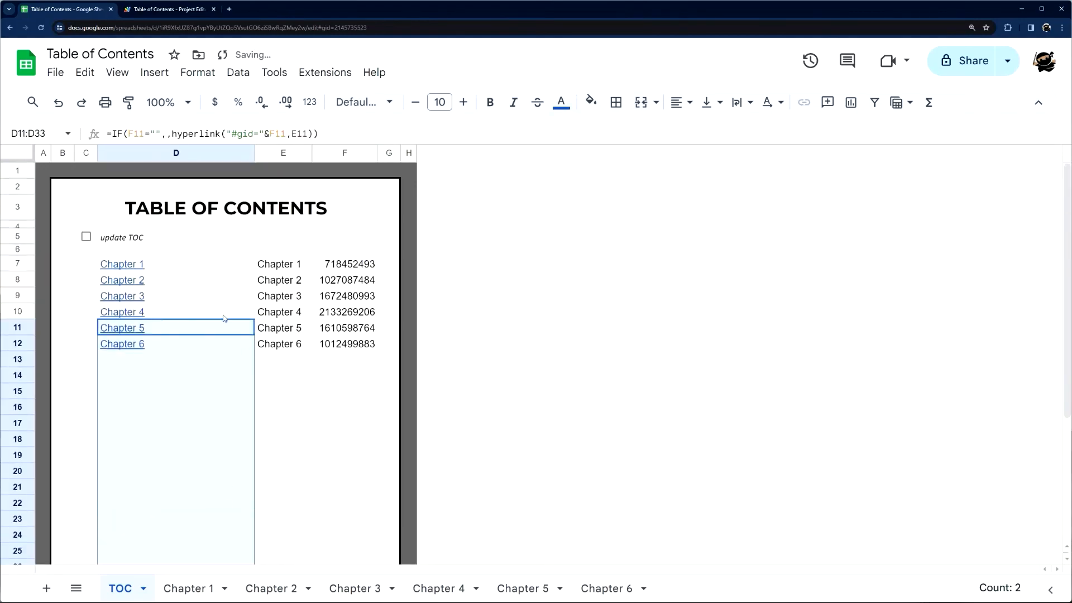
click(344, 152)
Hide the helper columns E and F.
shift+click(284, 152)
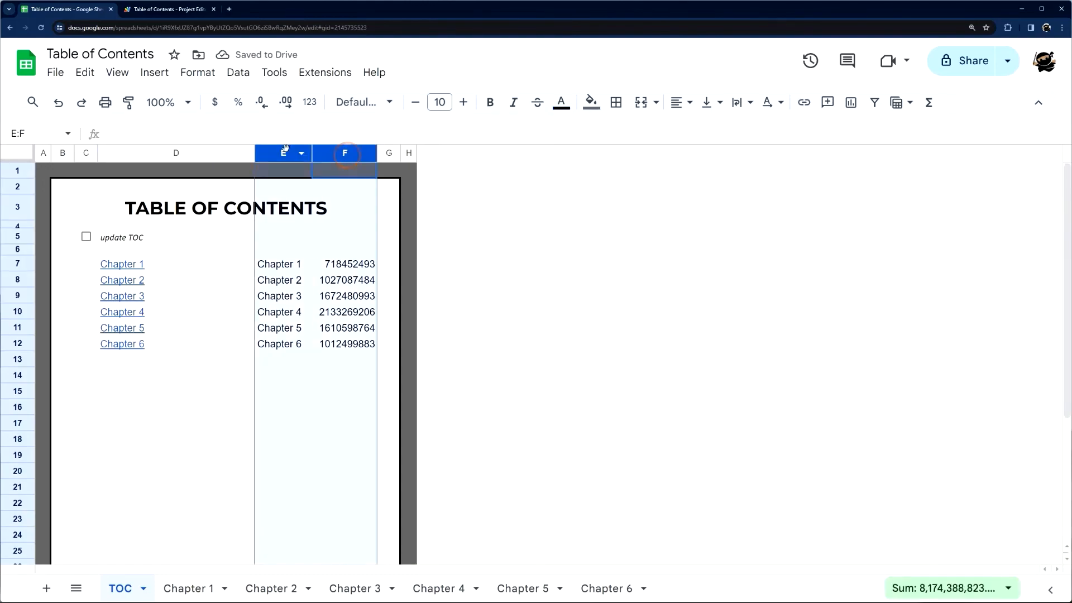
right_click(302, 152)
click(360, 246)
Shrink the TABLE OF CONTENTS title two sizes so it fits the page.
click(192, 207)
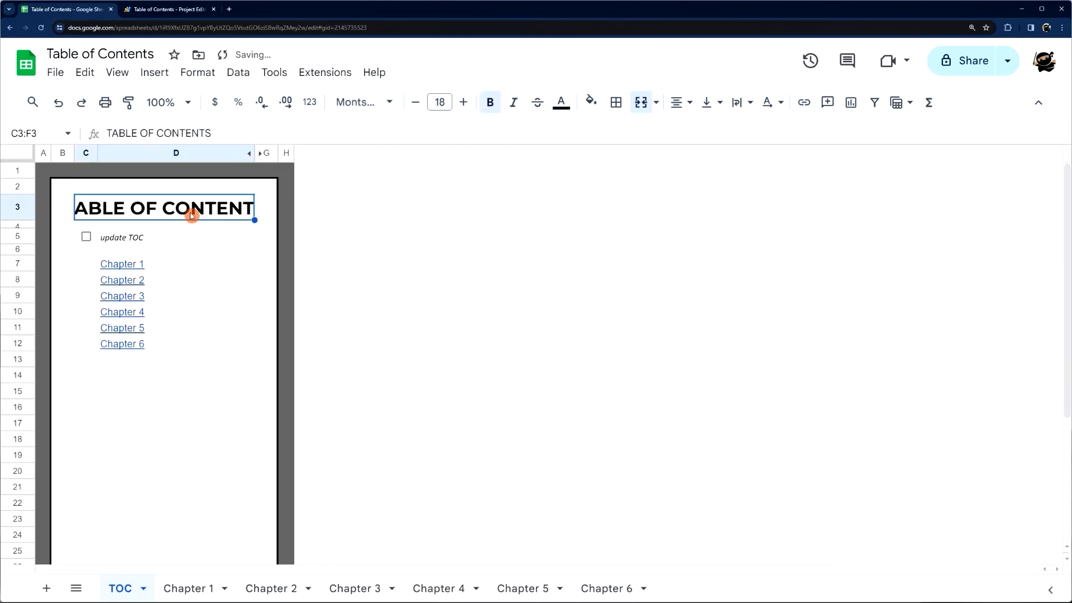
click(414, 102)
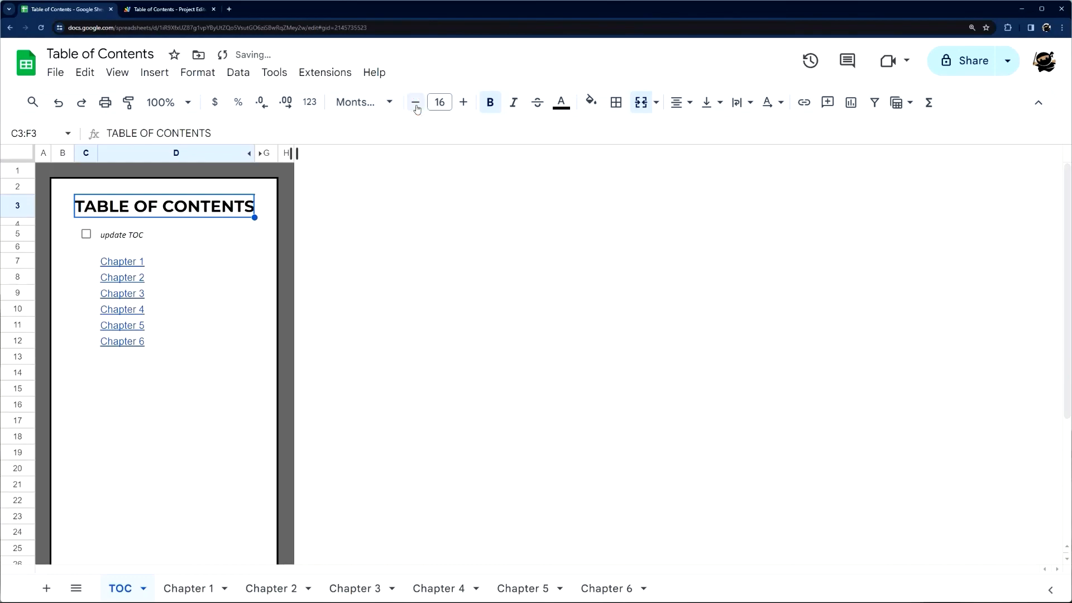
click(415, 101)
click(287, 235)
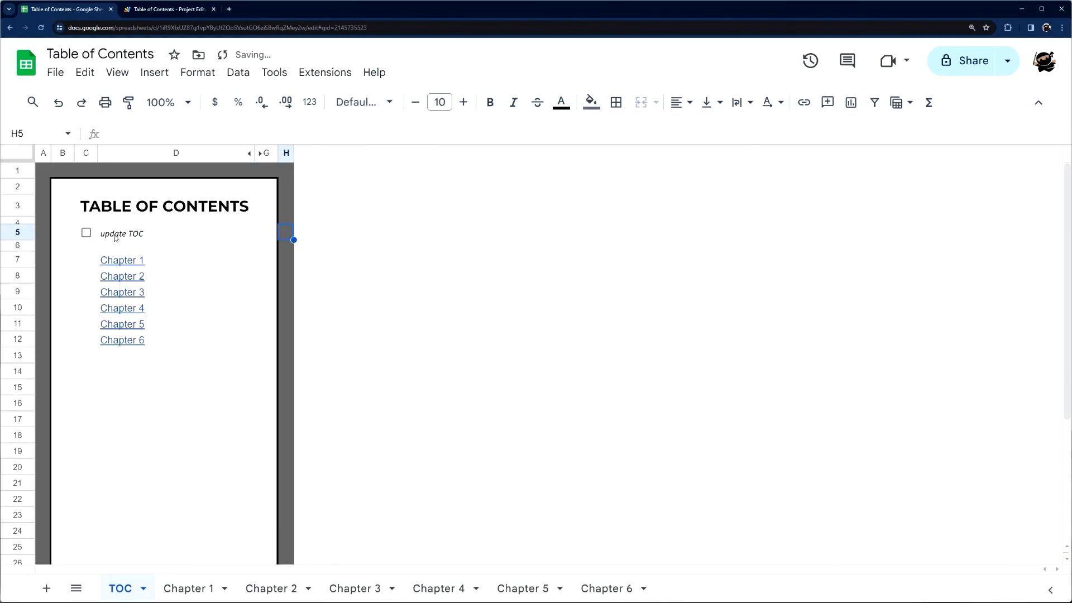
Duplicate the Chapter 6 sheet and rename the copy Chapter 7.
right_click(605, 588)
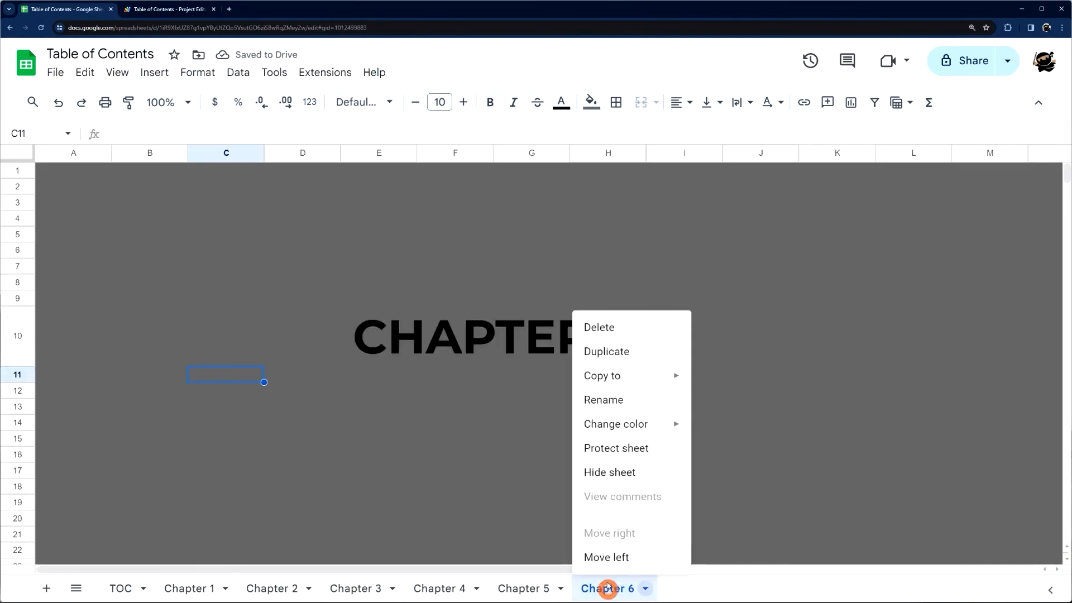
click(607, 353)
right_click(714, 588)
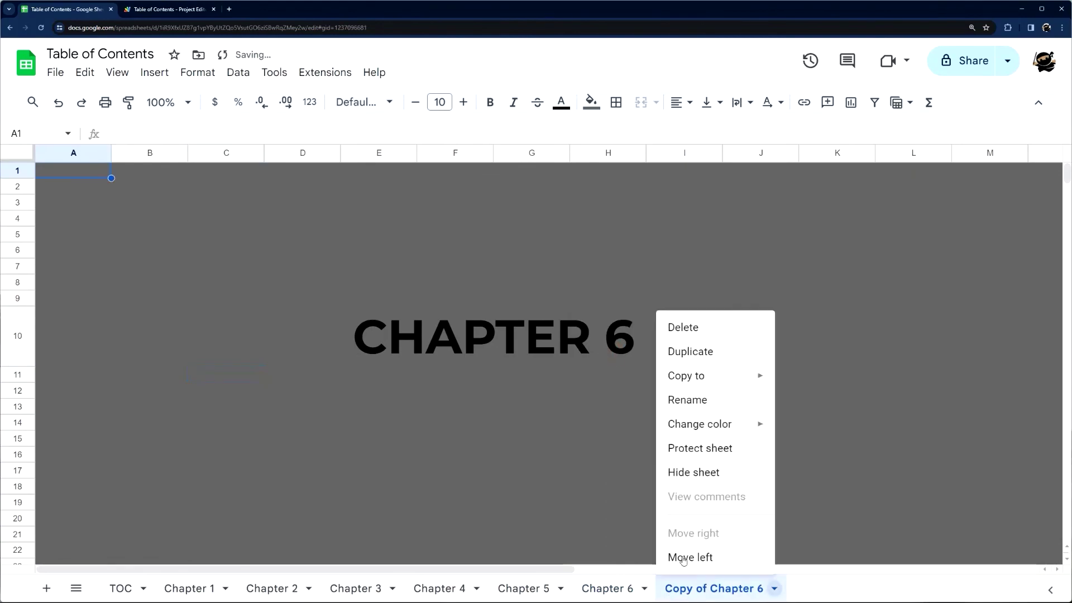
click(687, 399)
text(Chapter 76)
key(Return)
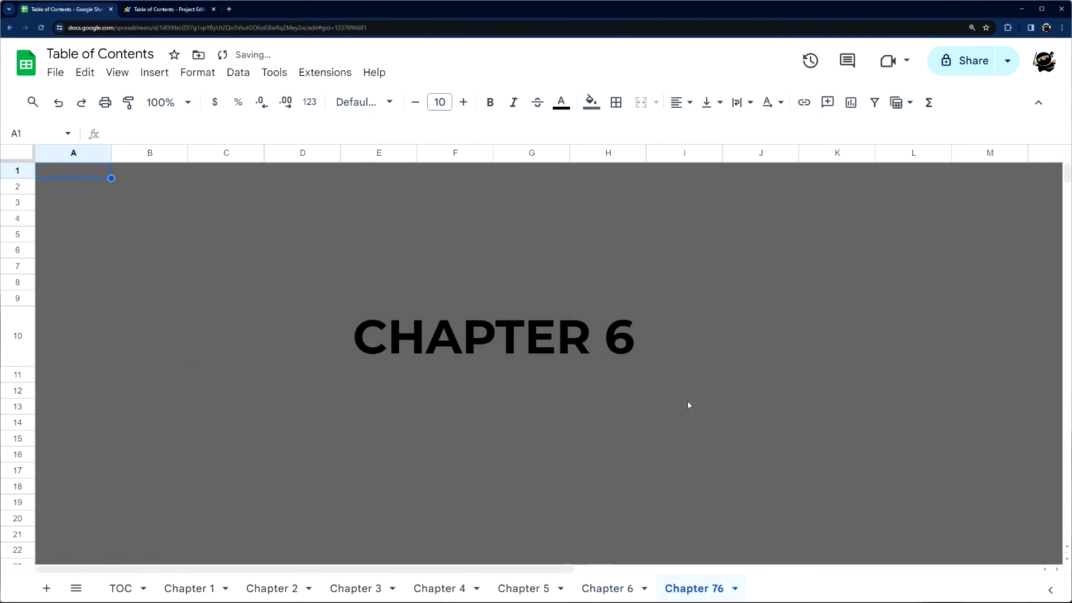
right_click(694, 588)
click(687, 400)
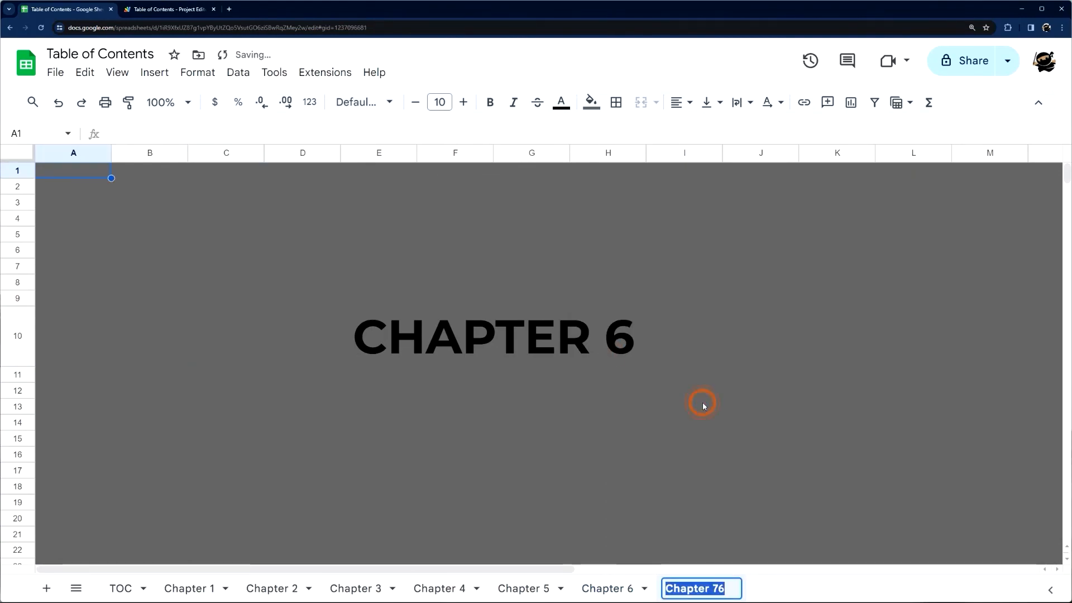
key(BackSpace)
key(Return)
Change the new sheet's heading to CHAPTER 7 and return to the TOC sheet.
double_click(624, 338)
key(BackSpace)
text(7)
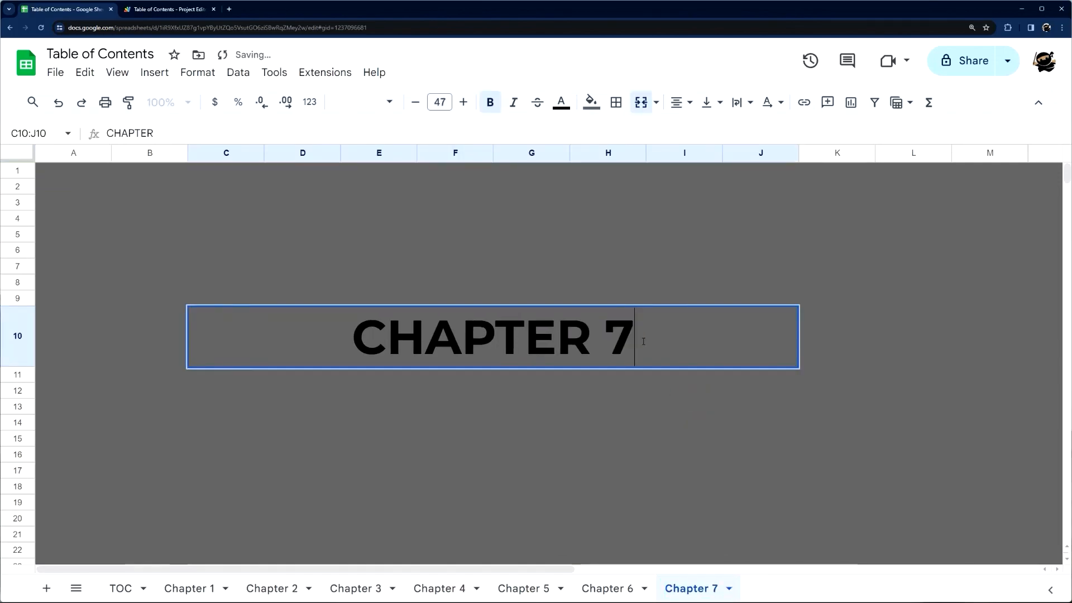
key(Return)
click(120, 588)
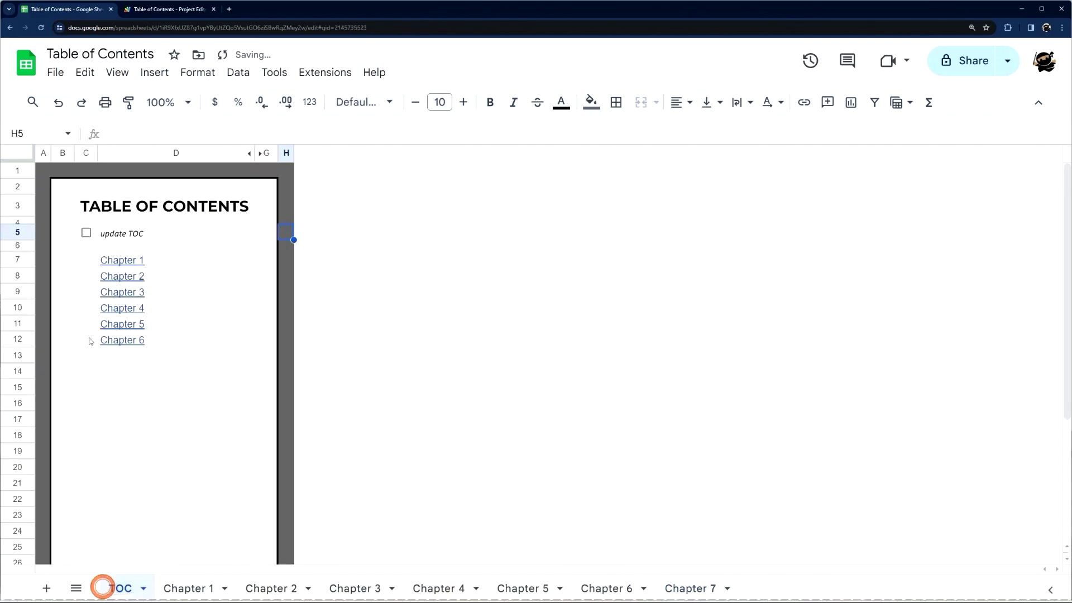
Tick the update checkbox and change the E7 contents formula to =TOC2(C5).
click(85, 233)
mouse_move(123, 261)
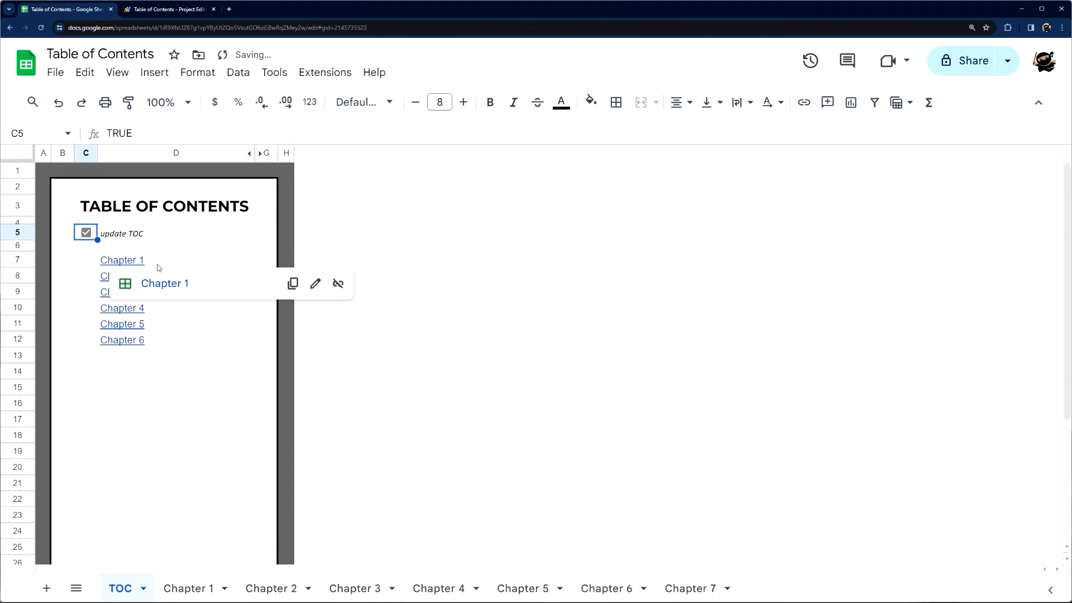
click(259, 153)
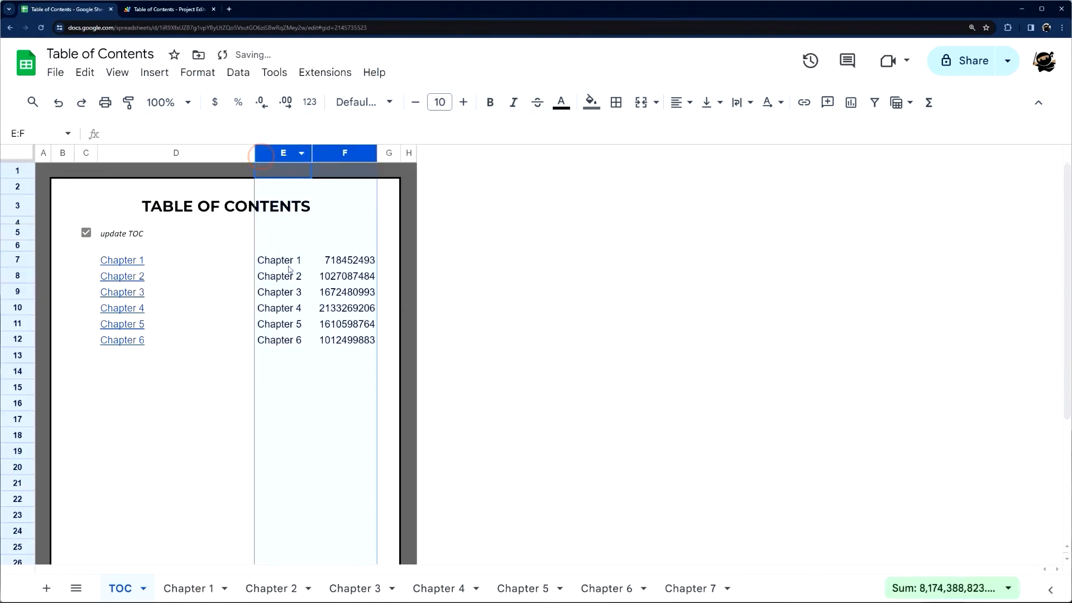
click(288, 265)
double_click(287, 263)
click(138, 133)
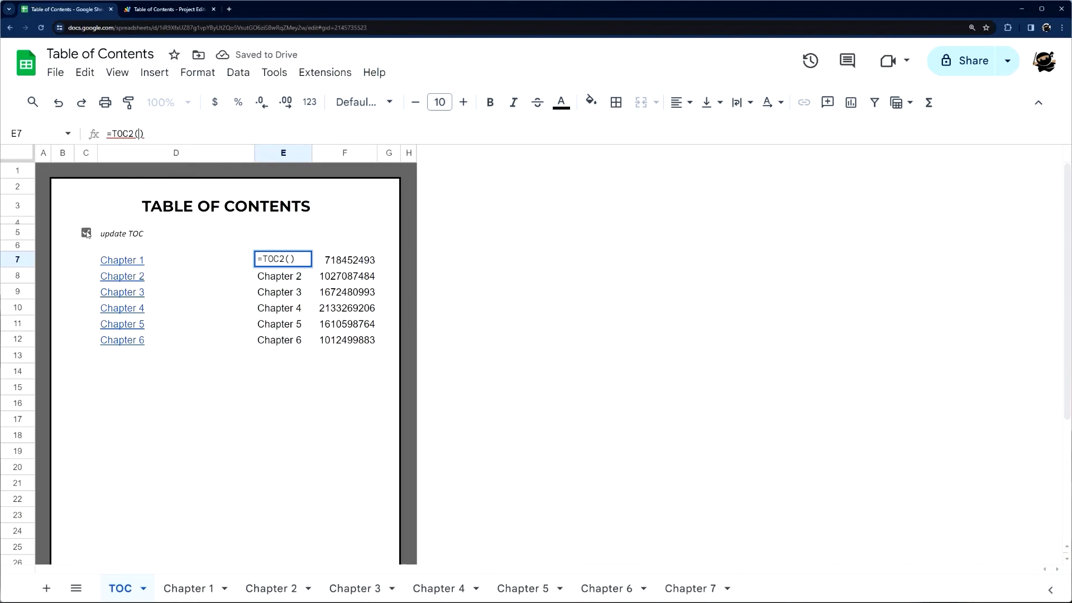
text(C5)
key(Return)
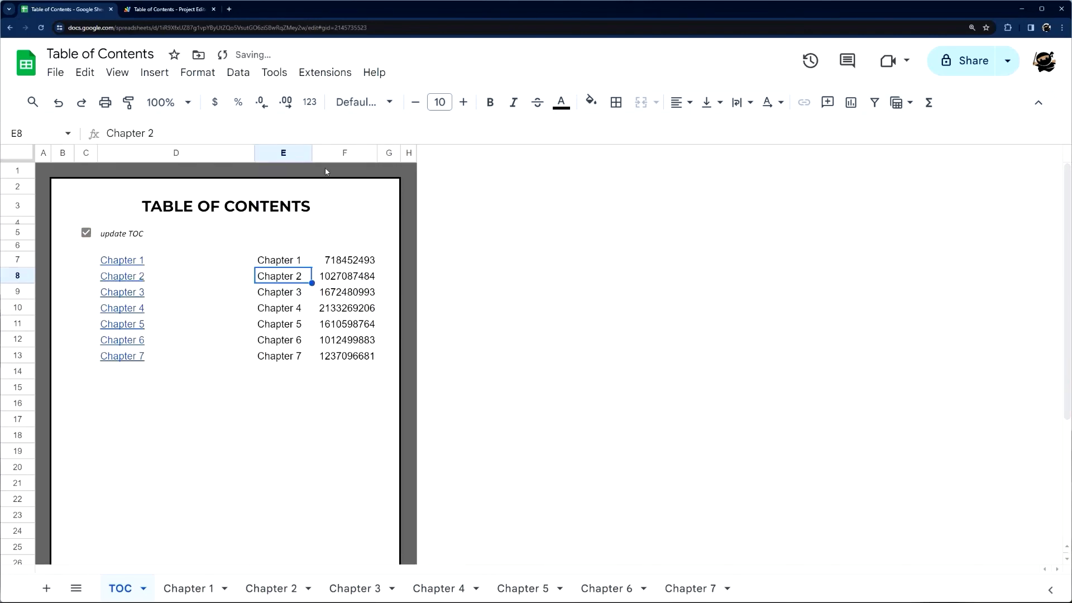
Hide helper columns E and F again so the TOC shows the Chapter 7 link cleanly.
click(283, 153)
shift+click(345, 153)
right_click(345, 152)
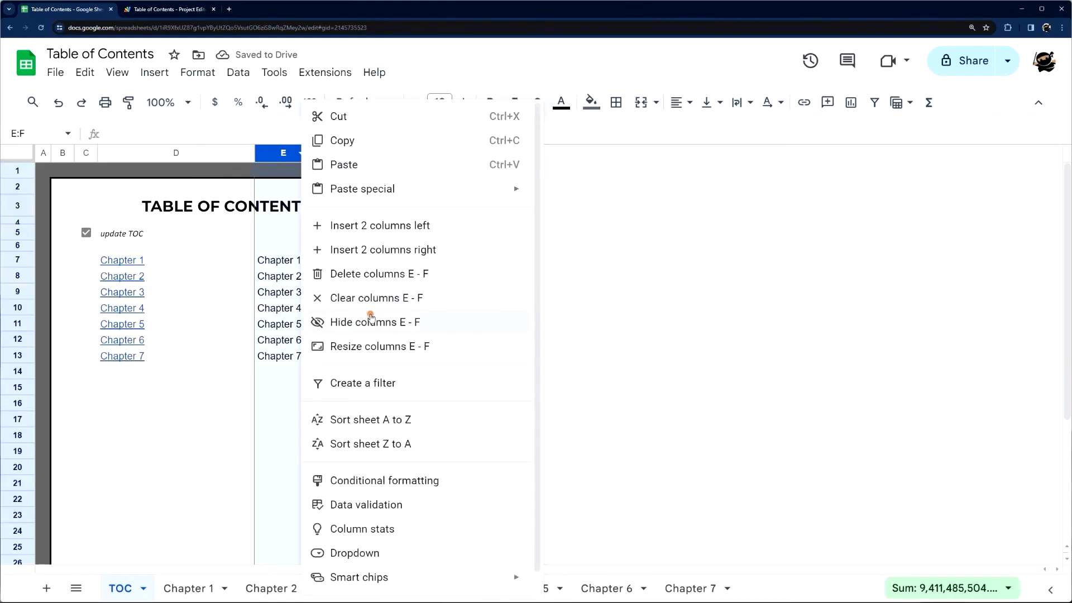
click(374, 321)
right_click(702, 587)
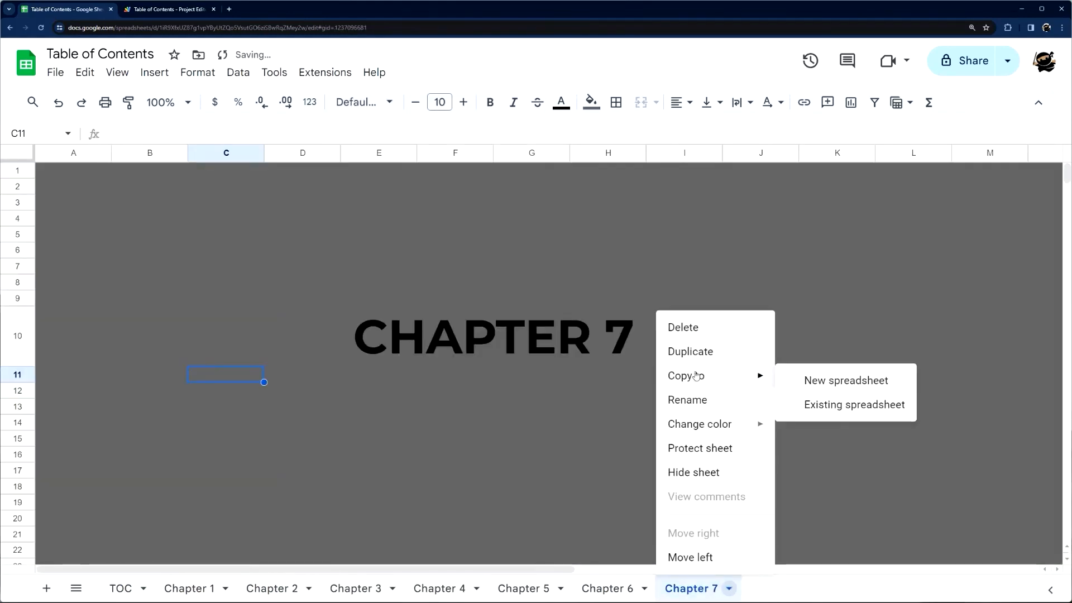
Duplicate the Chapter 7 sheet and rename the copy to Chapter 8.
click(690, 351)
right_click(797, 588)
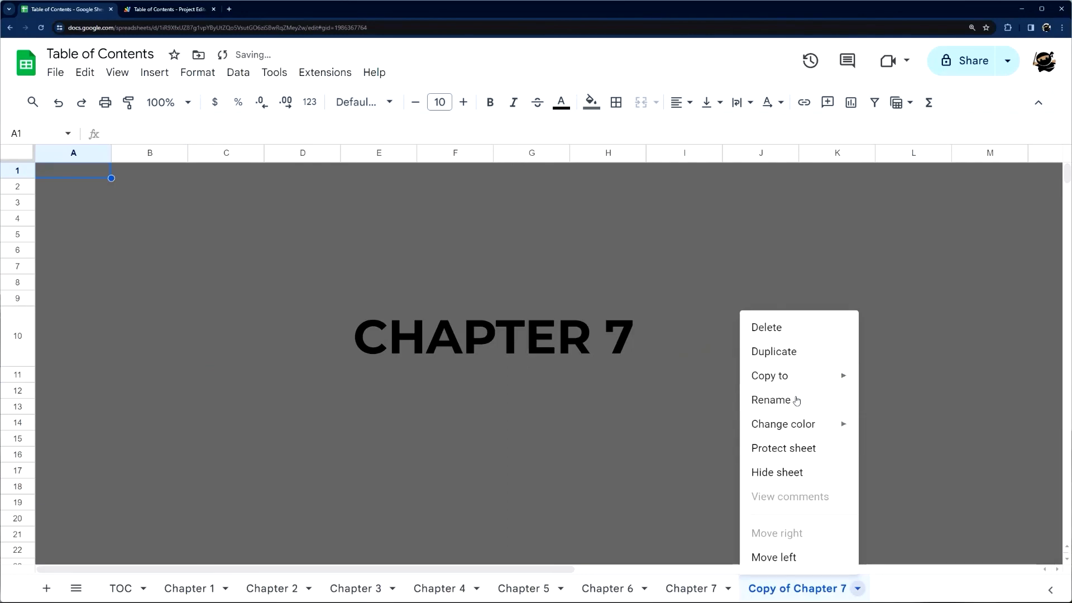
click(770, 400)
text(Chapter 8)
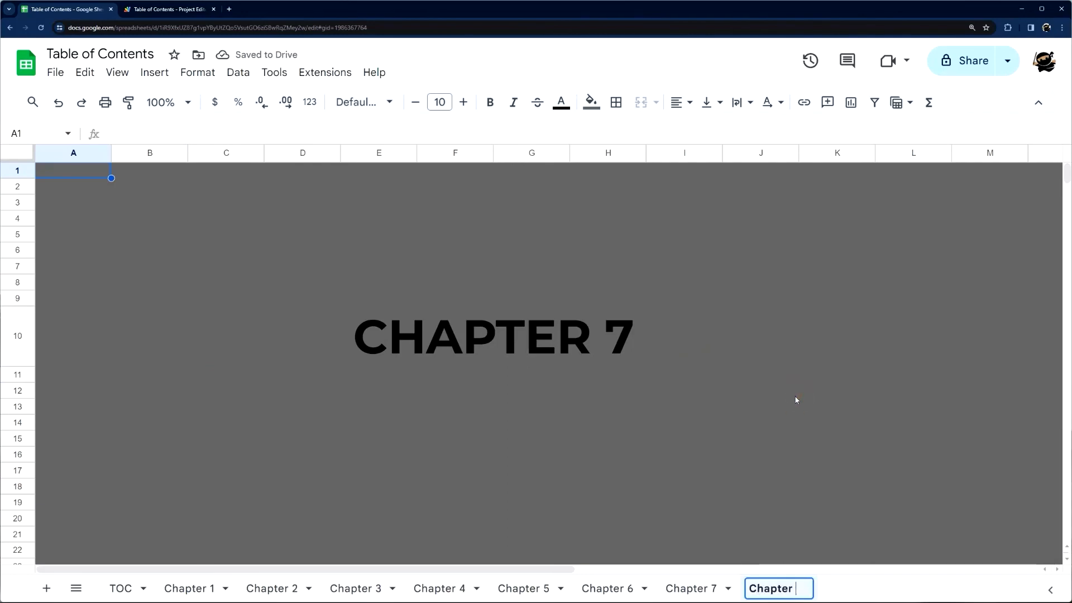
key(Return)
Change the copied sheet's heading to CHAPTER 8 and return to the TOC sheet.
double_click(631, 347)
key(BackSpace)
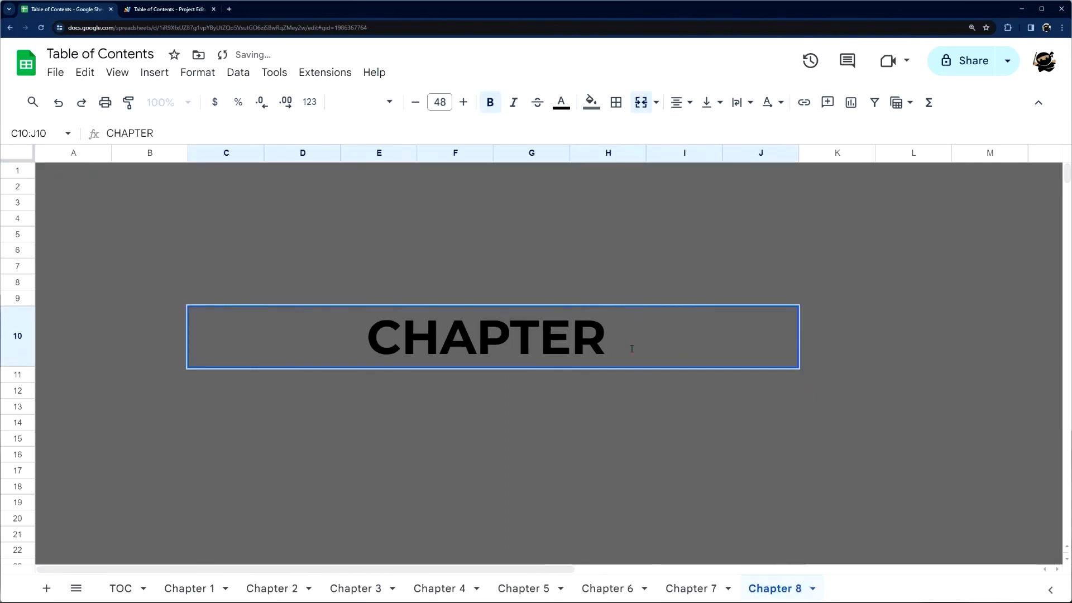
text(8)
key(Return)
click(121, 588)
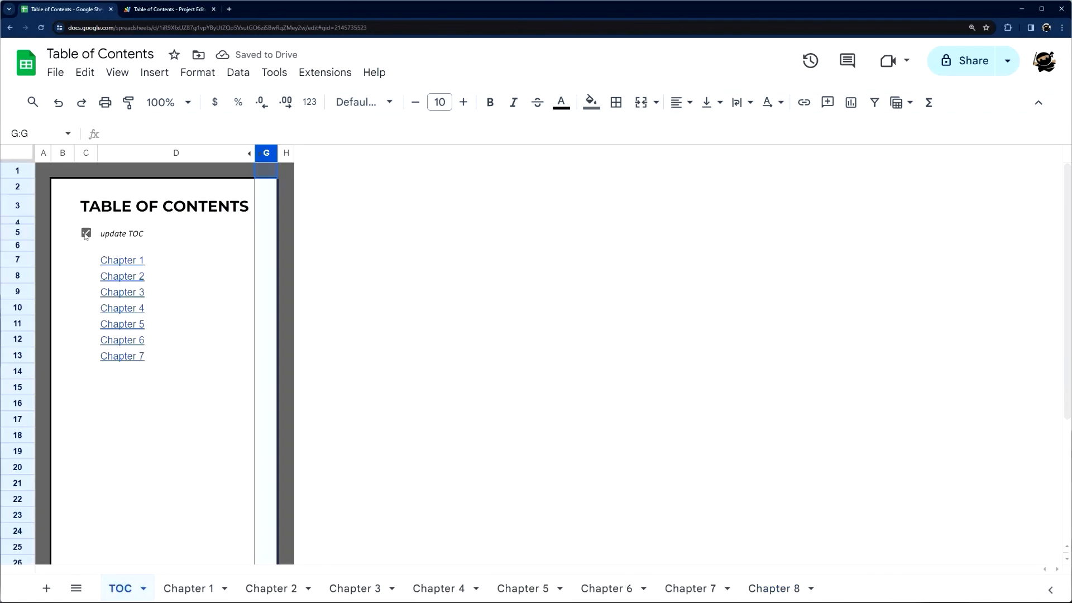
Untick the update checkbox to refresh the list, then follow the Chapter 8 link and come back.
click(86, 233)
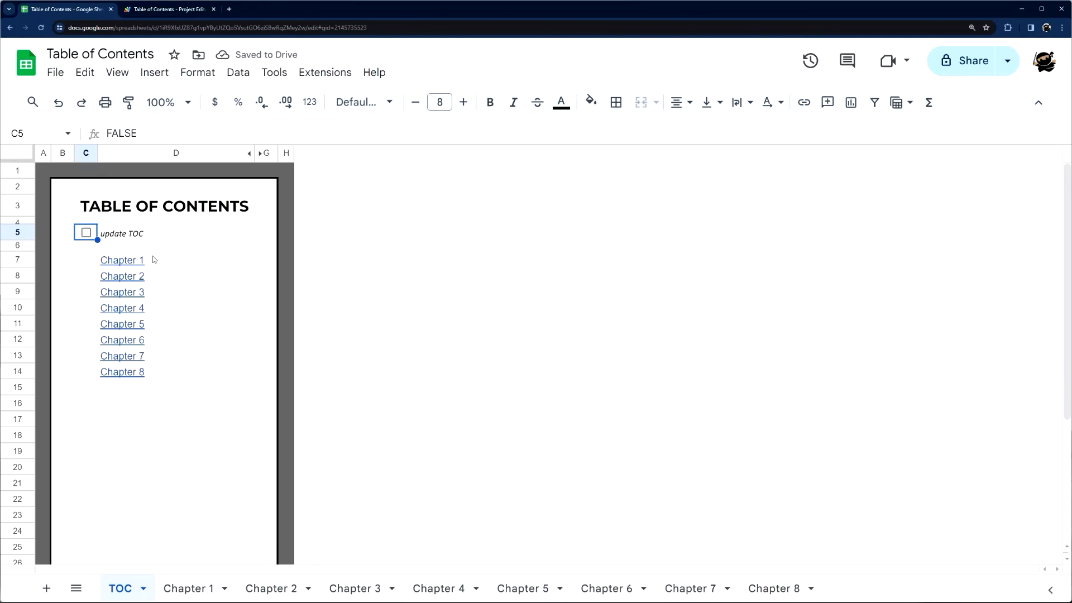
mouse_move(122, 372)
click(165, 394)
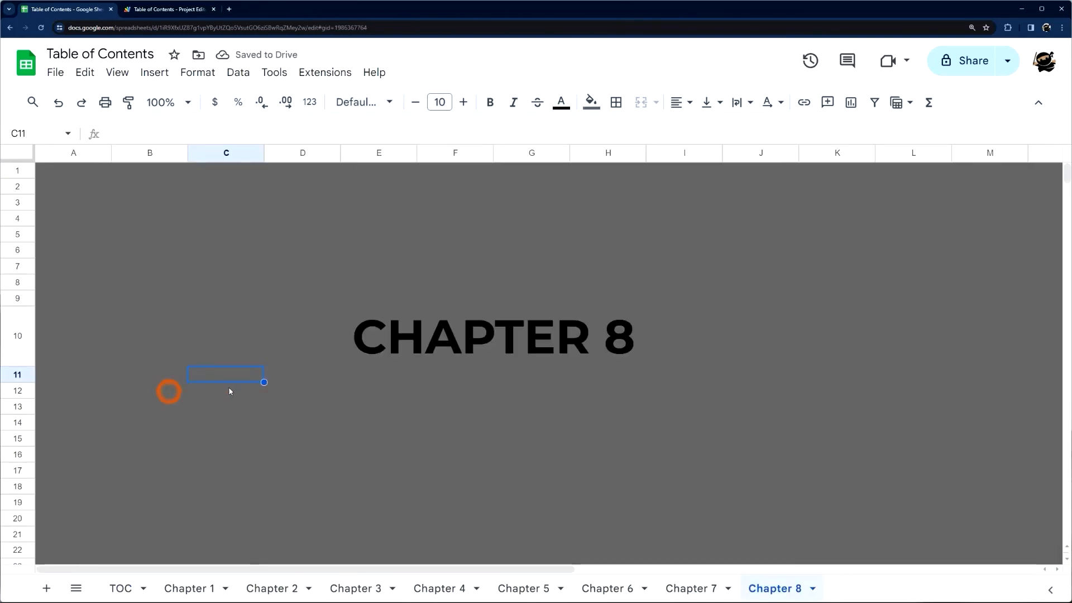
click(120, 588)
mouse_move(123, 308)
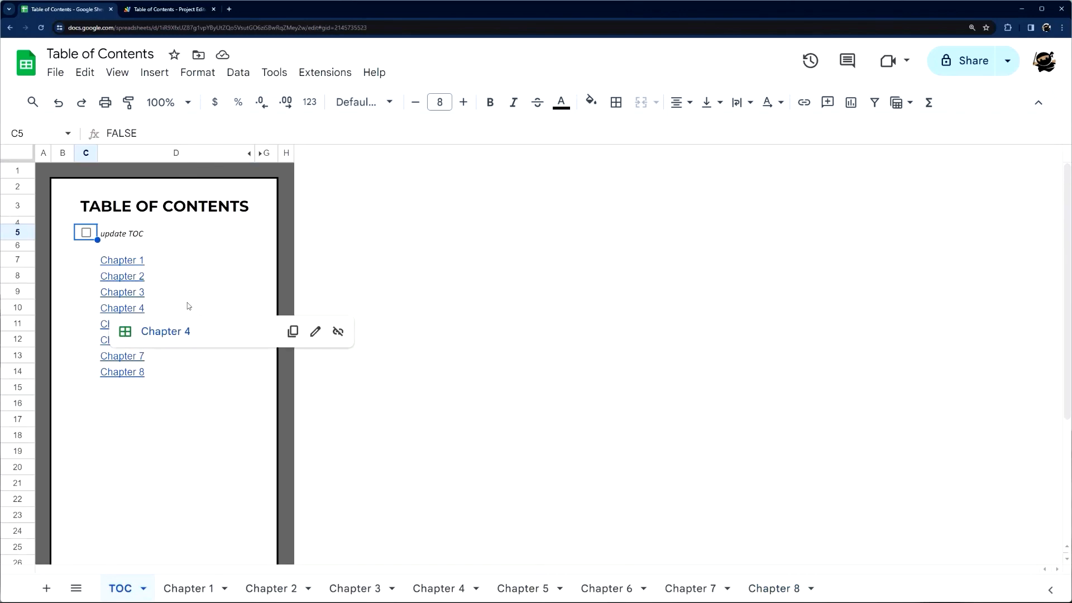